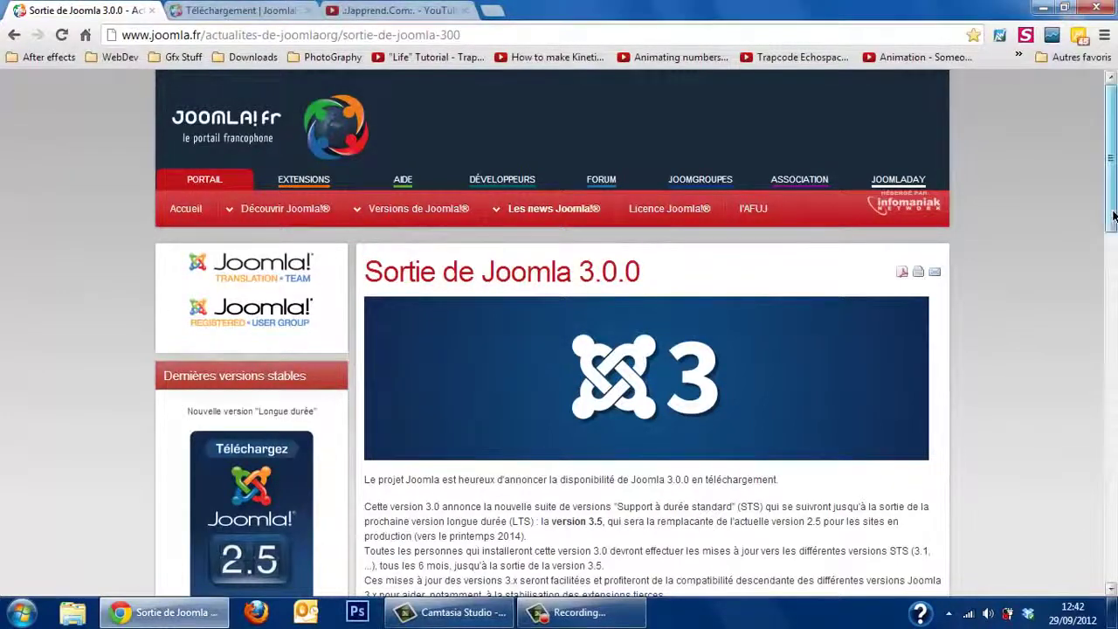
Step: Read through the Joomla 3.0.0 article, visit its download page tab, then minimise Chrome to the desktop
{"action": "scroll", "coordinate": [1107, 219], "scroll_direction": "down", "scroll_amount": 2}
{"action": "scroll", "coordinate": [636, 334], "scroll_direction": "down", "scroll_amount": 1}
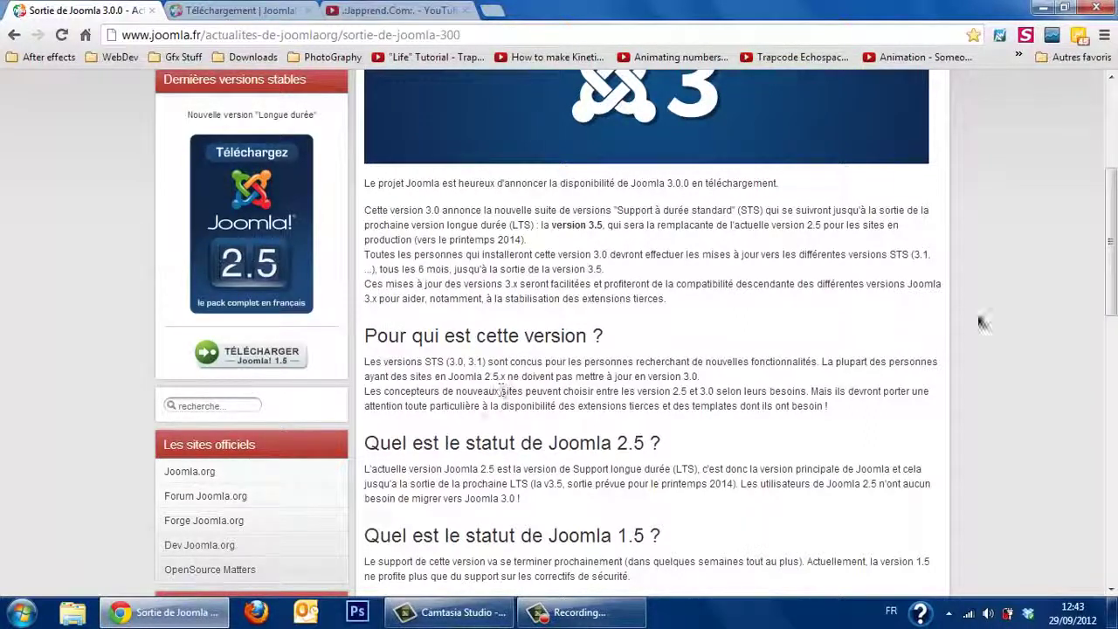
{"action": "left_click_drag", "start_coordinate": [1112, 236], "coordinate": [1112, 437]}
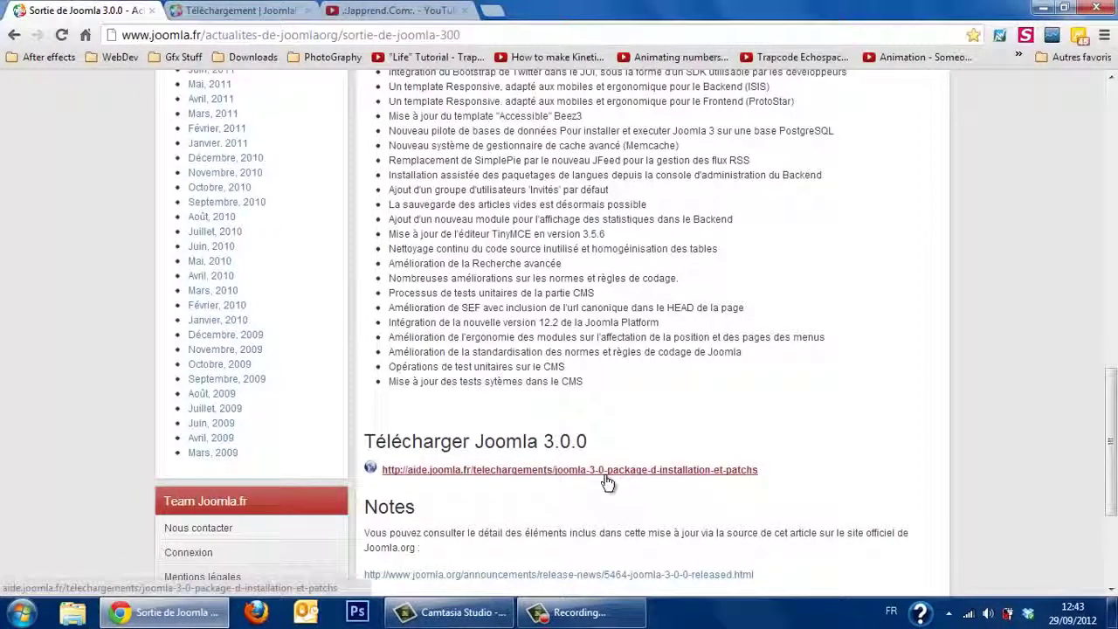
{"action": "left_click", "coordinate": [254, 12]}
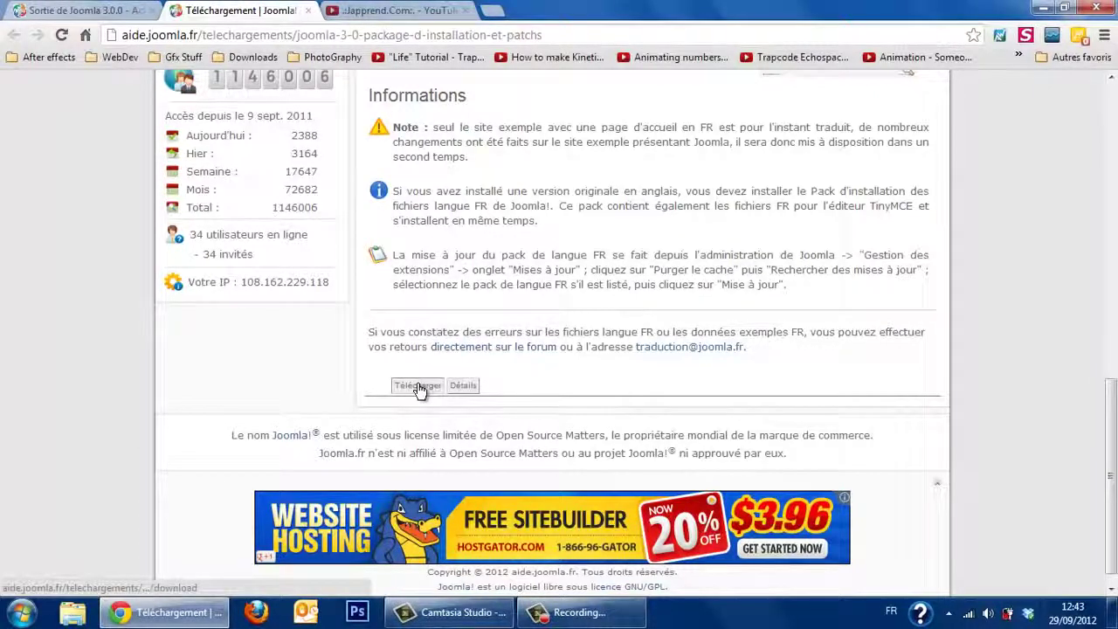
{"action": "left_click", "coordinate": [1039, 7]}
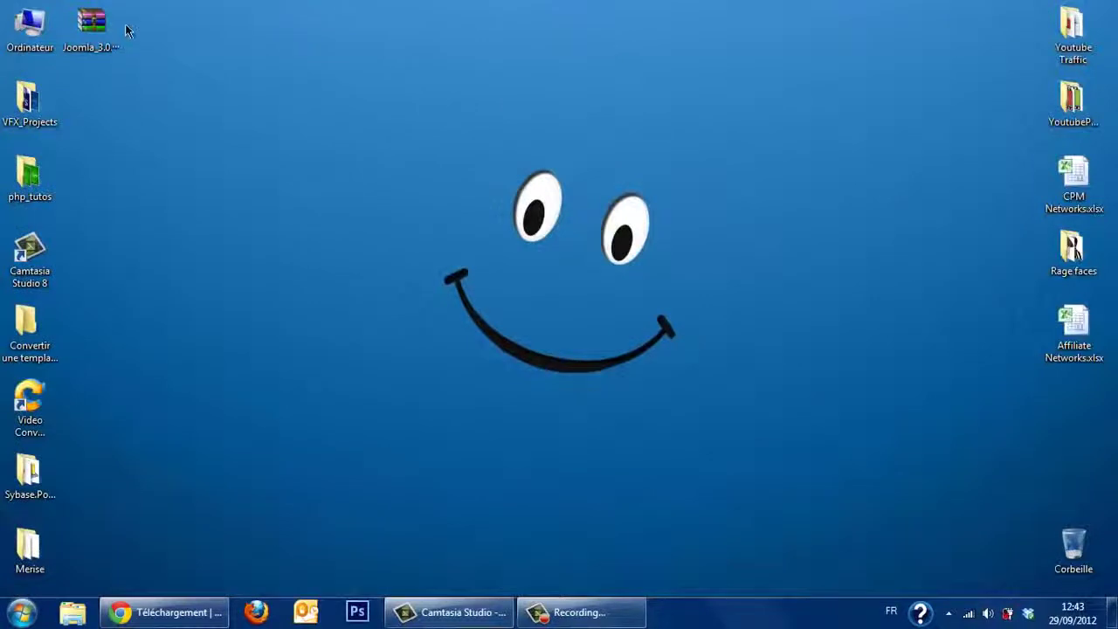
{"action": "left_click", "coordinate": [103, 33]}
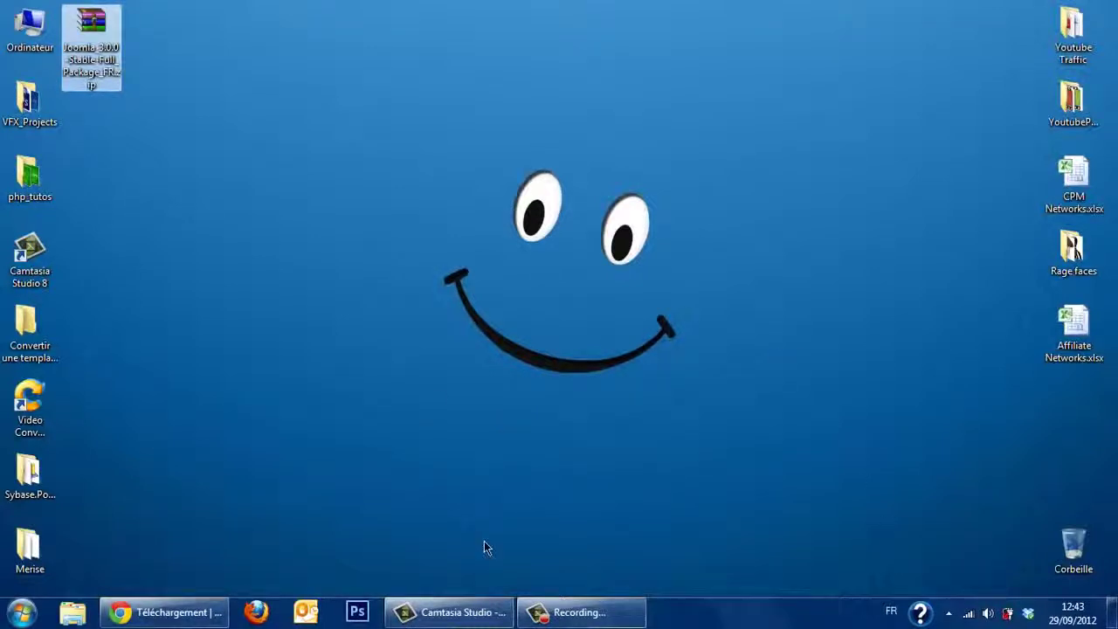
{"action": "left_click", "coordinate": [21, 613]}
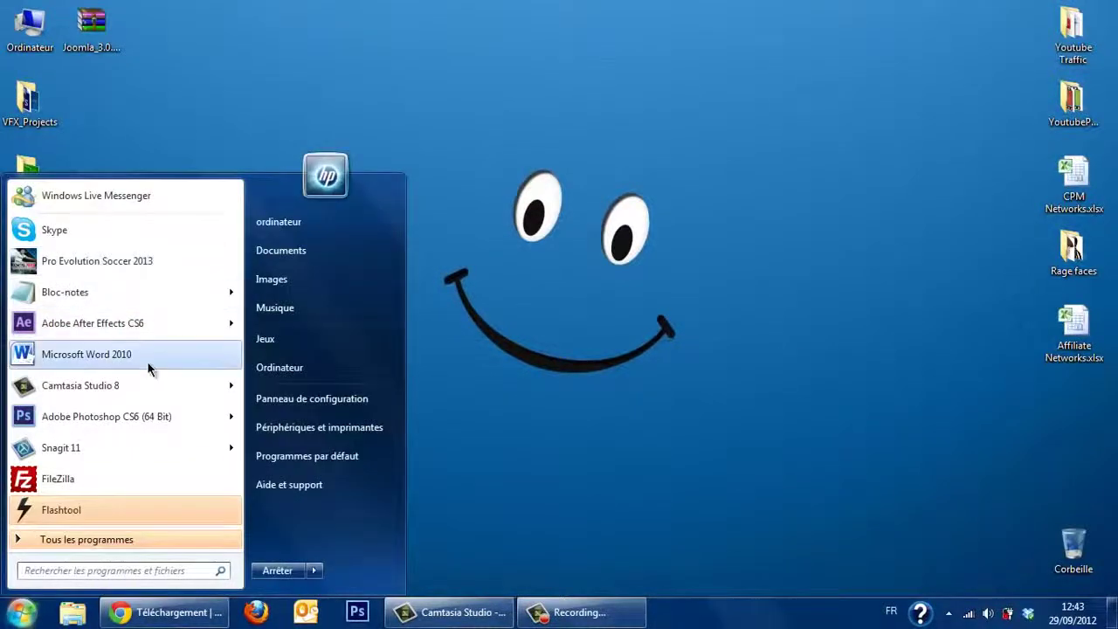
{"action": "type", "text": "wamp"}
{"action": "key", "text": "Return"}
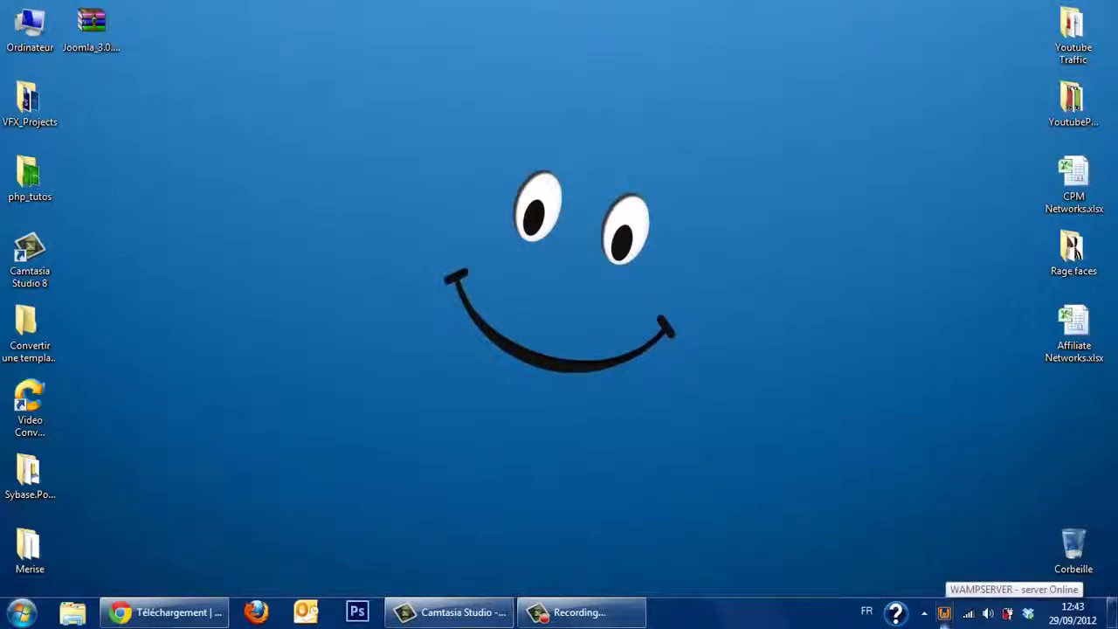
{"action": "left_click", "coordinate": [943, 614]}
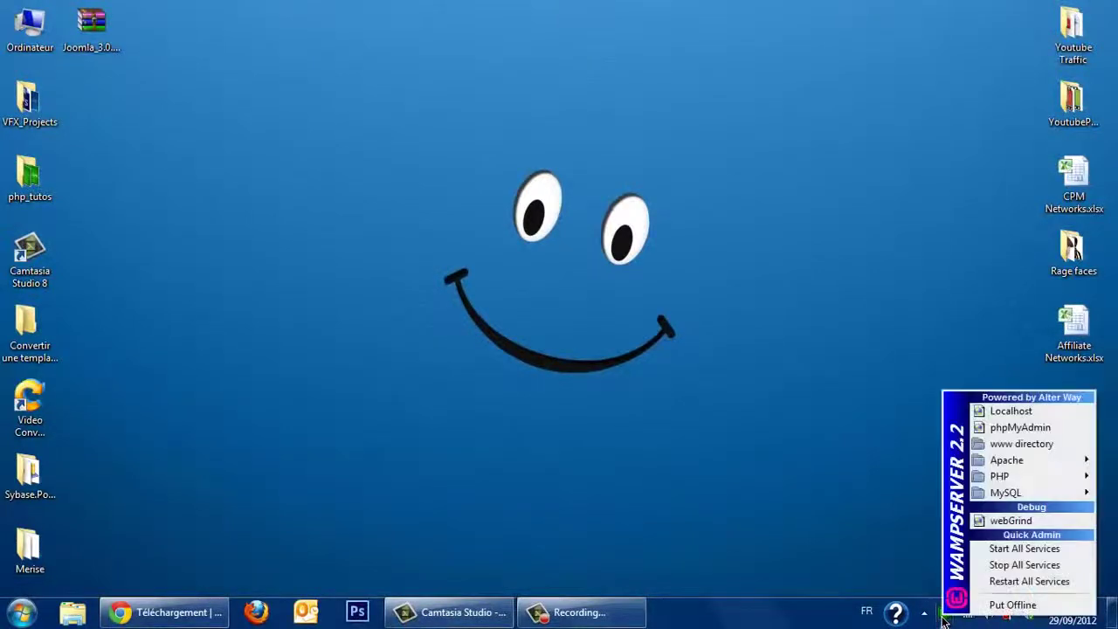
{"action": "left_click", "coordinate": [1007, 445]}
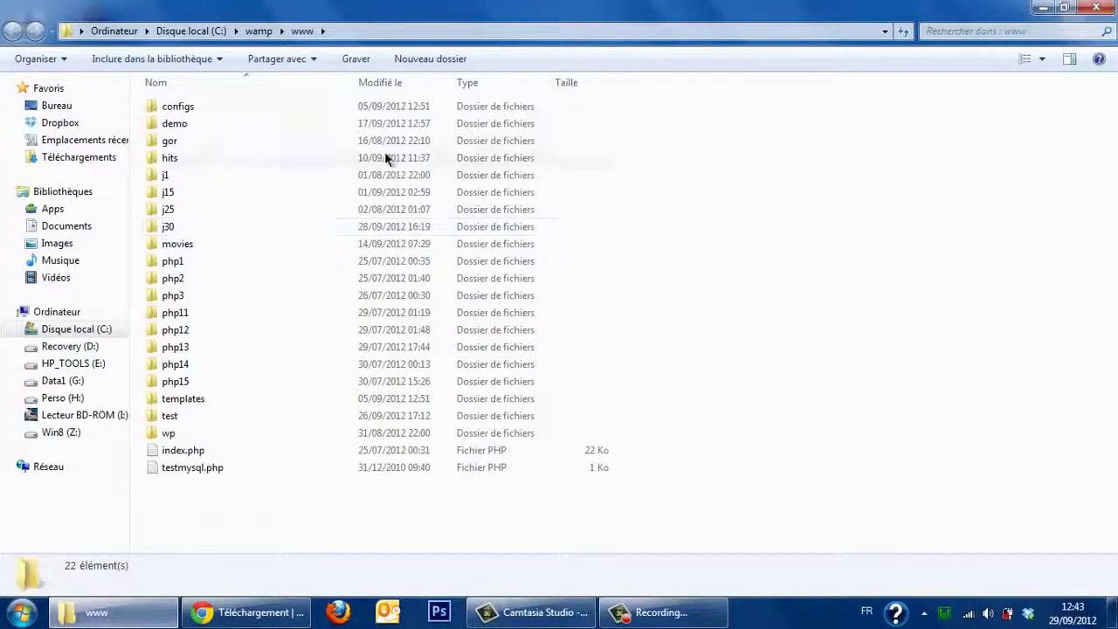
{"action": "left_click", "coordinate": [431, 59]}
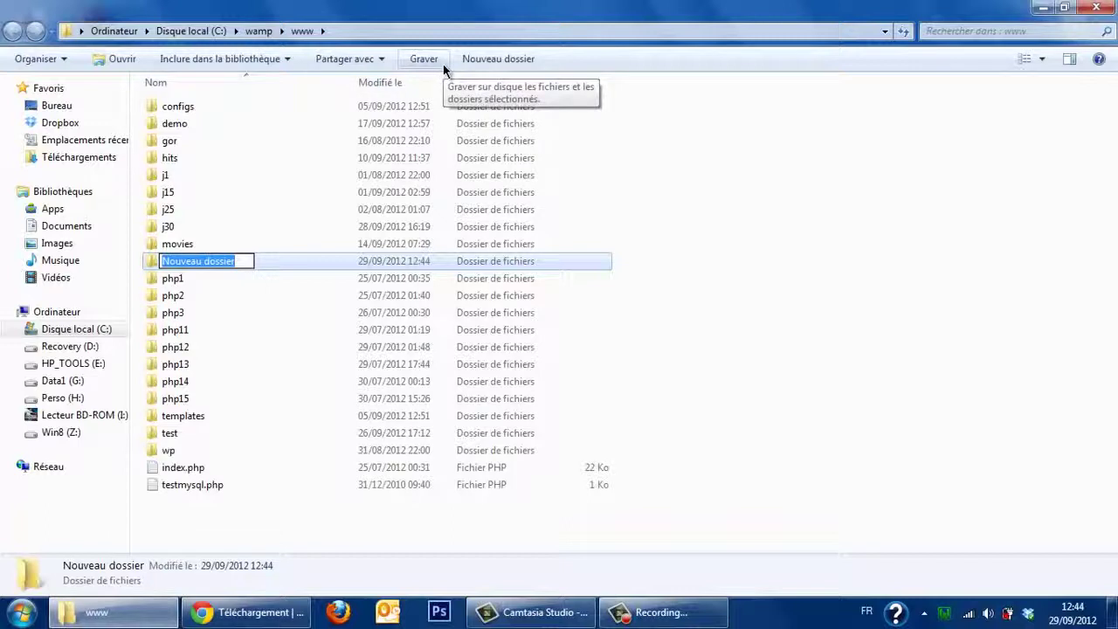
{"action": "type", "text": "jtest"}
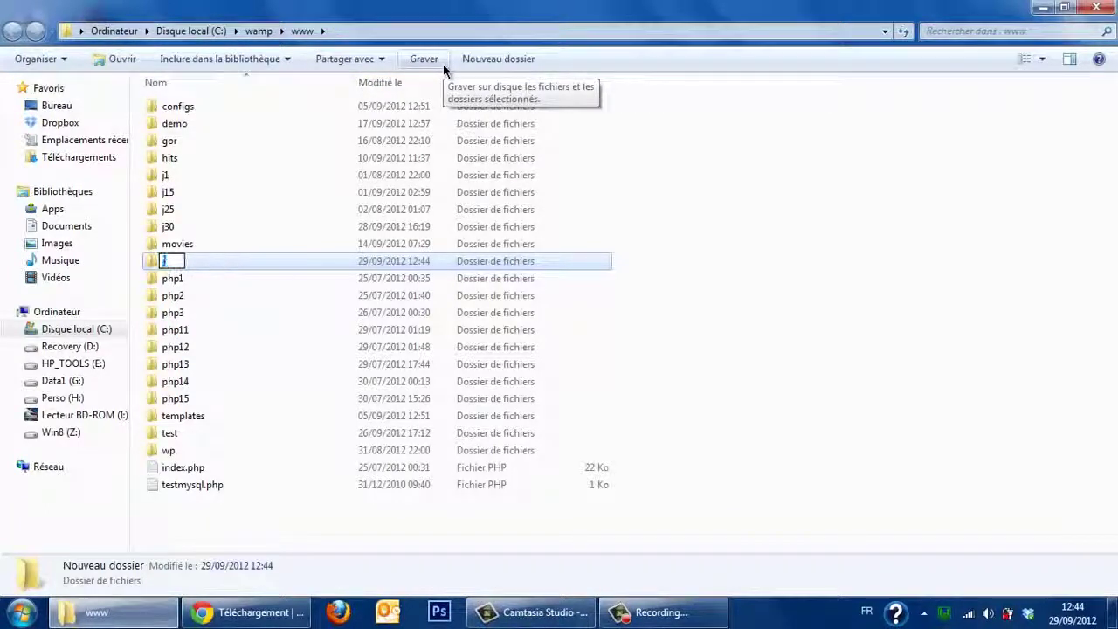
{"action": "key", "text": "BackSpace"}
{"action": "key", "text": "BackSpace"}
{"action": "key", "text": "BackSpace"}
{"action": "key", "text": "BackSpace"}
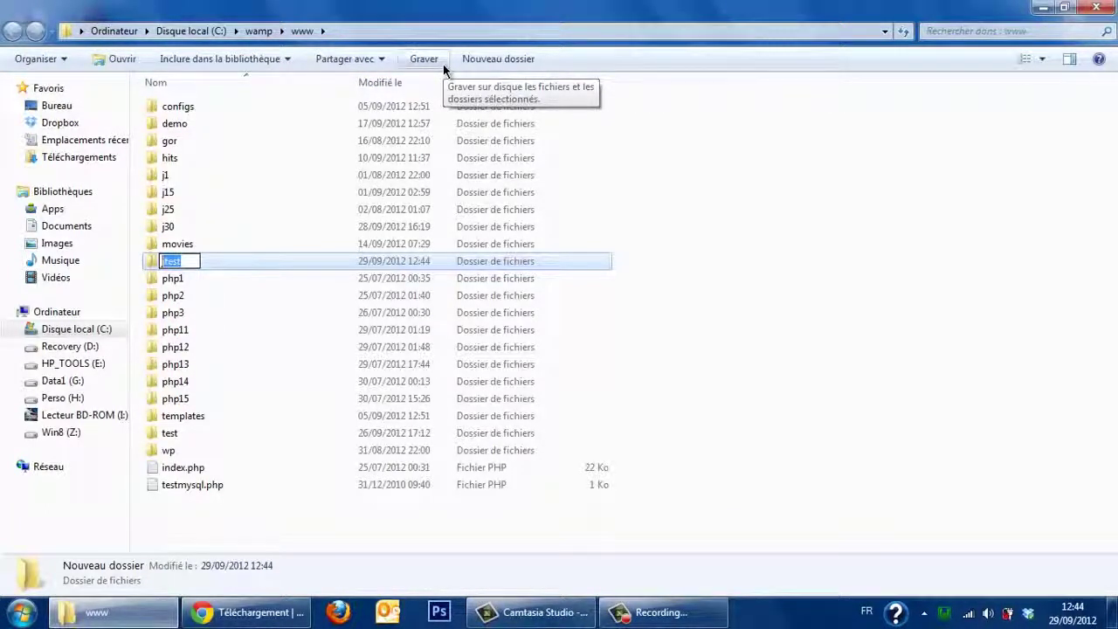
{"action": "type", "text": "oomla3"}
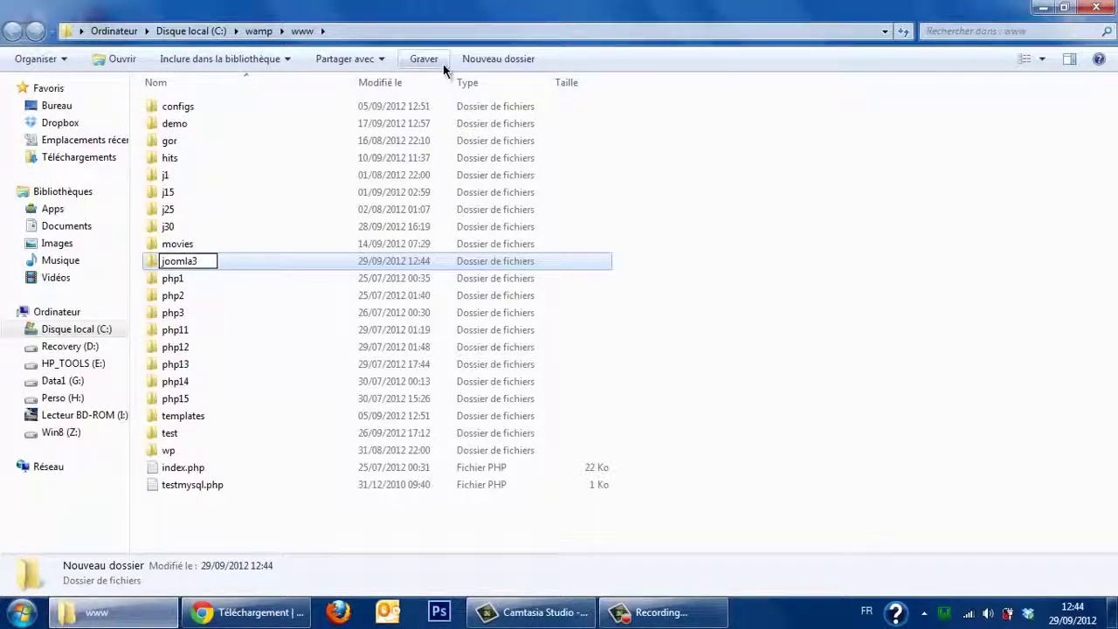
{"action": "key", "text": "Return"}
{"action": "key", "text": "Return"}
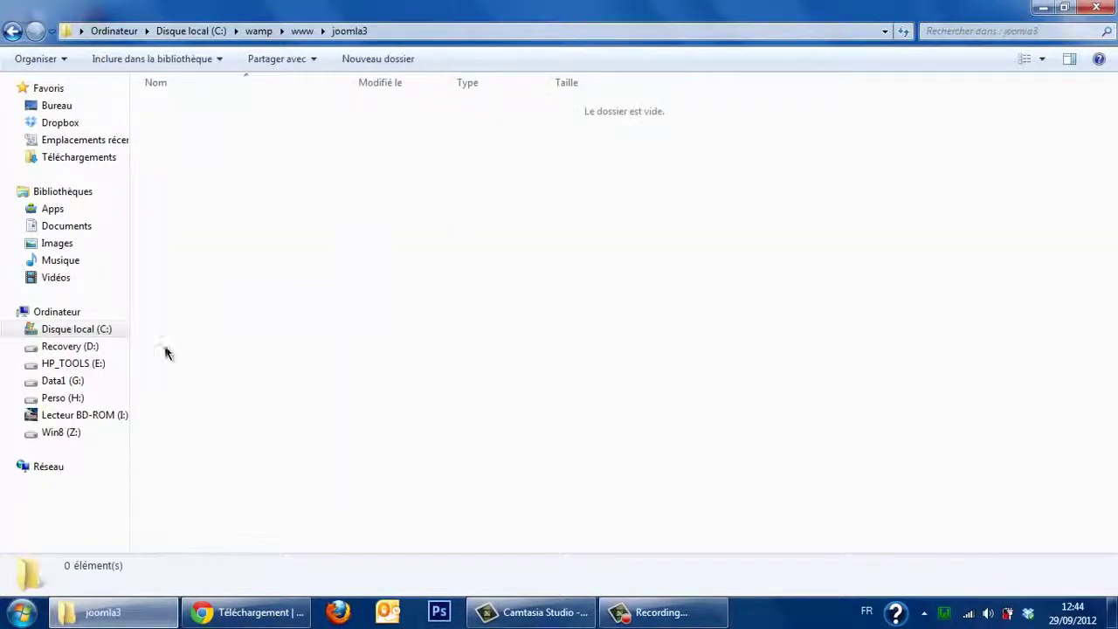
{"action": "key", "text": "super+d"}
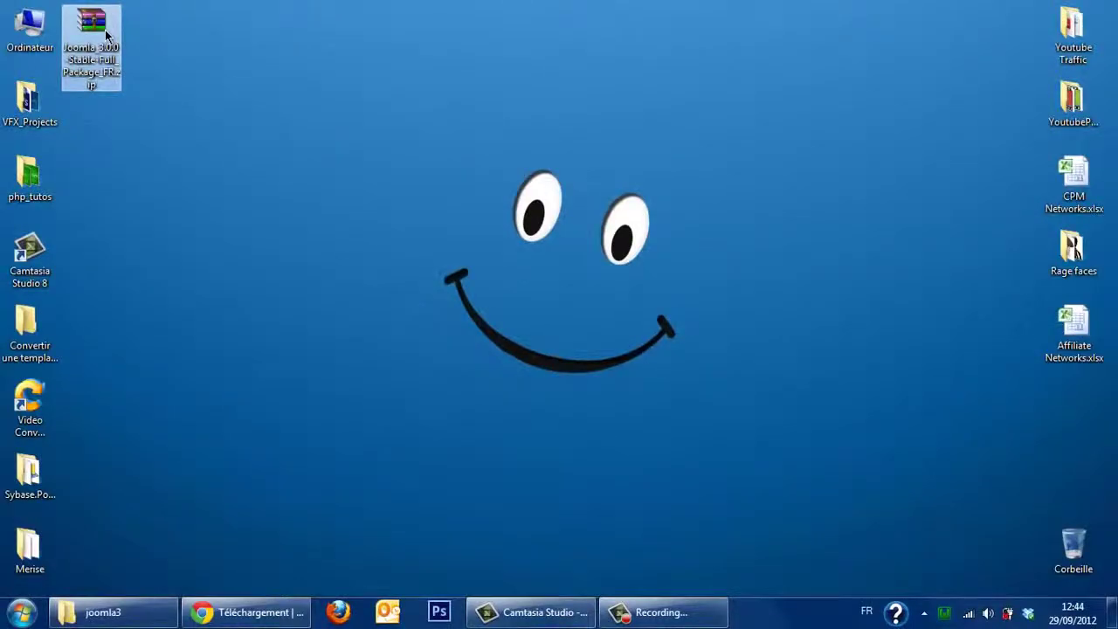
Step: Copy the Joomla zip archive from the desktop and paste it into the joomla3 folder
{"action": "right_click", "coordinate": [104, 29]}
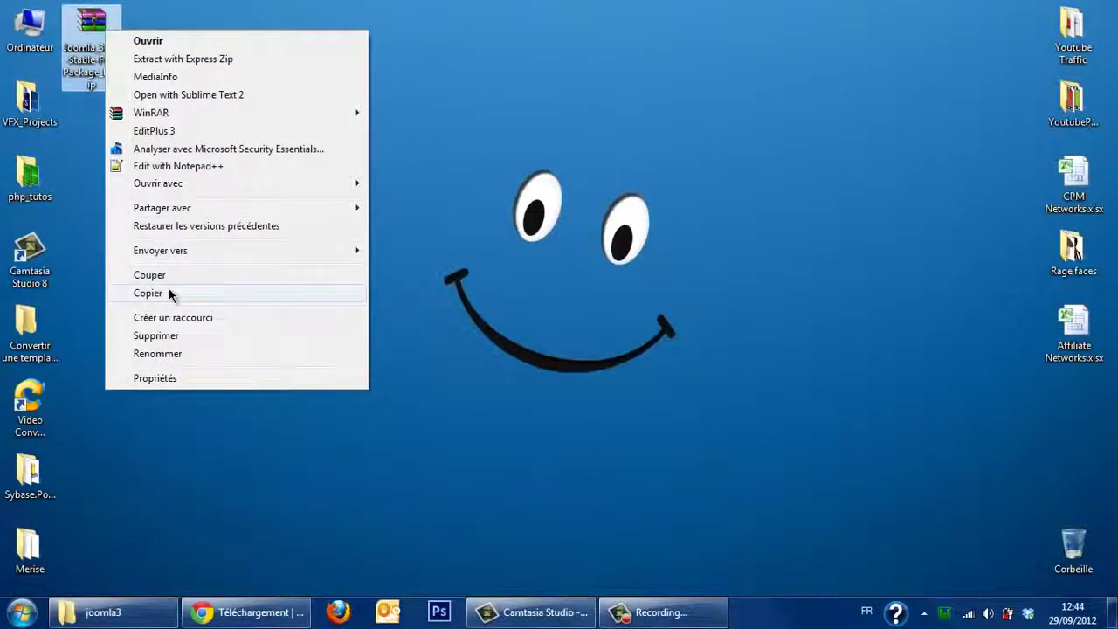
{"action": "left_click", "coordinate": [168, 293]}
{"action": "left_click", "coordinate": [104, 613]}
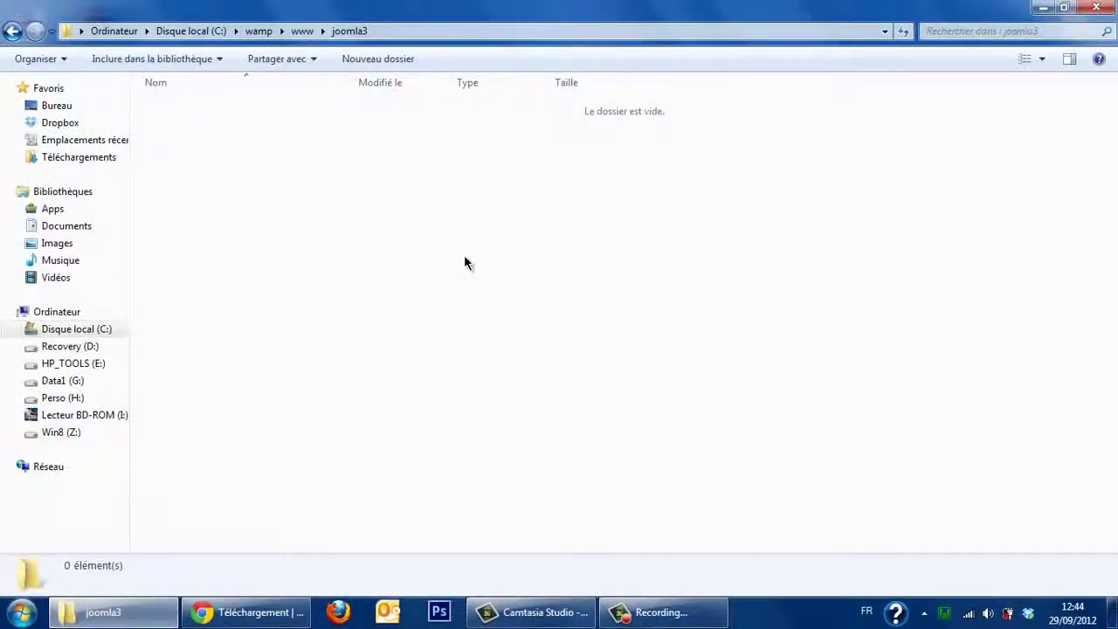
{"action": "right_click", "coordinate": [464, 255]}
{"action": "left_click", "coordinate": [566, 369]}
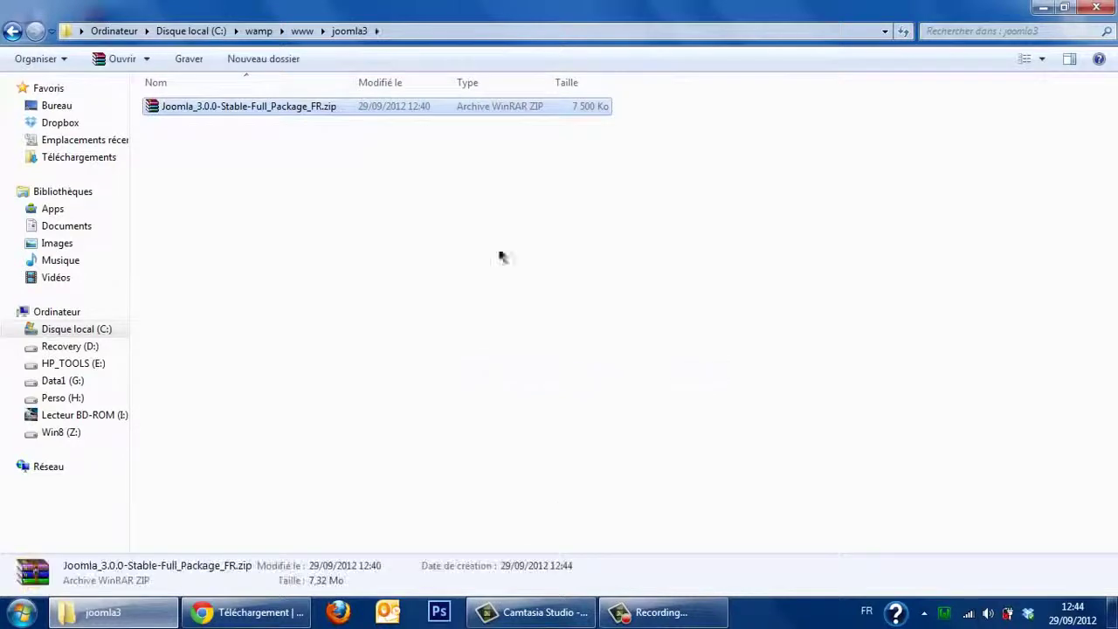
Step: Extract the pasted Joomla zip here with WinRAR
{"action": "right_click", "coordinate": [300, 109]}
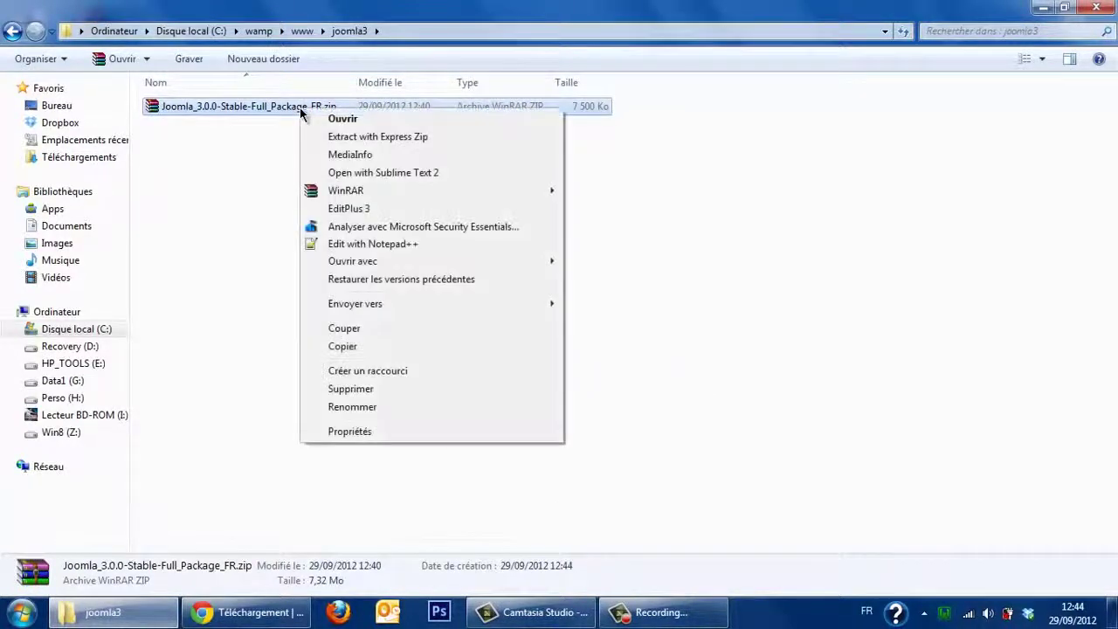
{"action": "mouse_move", "coordinate": [477, 197]}
{"action": "left_click", "coordinate": [603, 209]}
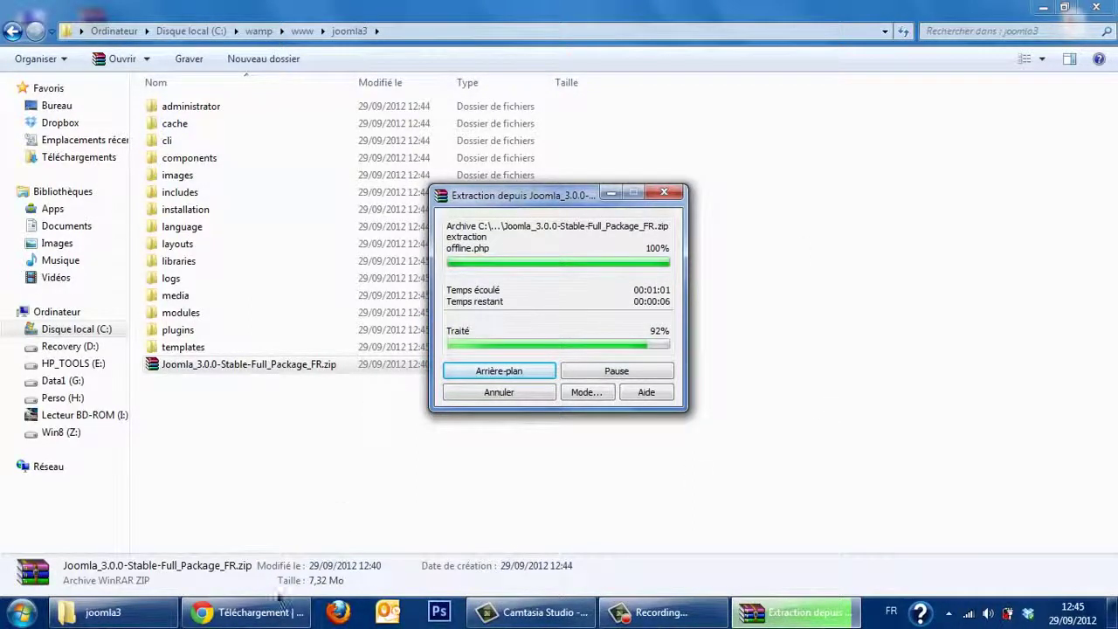
Step: Return to the Joomla download page in Chrome while WinRAR finishes extracting
{"action": "left_click", "coordinate": [268, 618]}
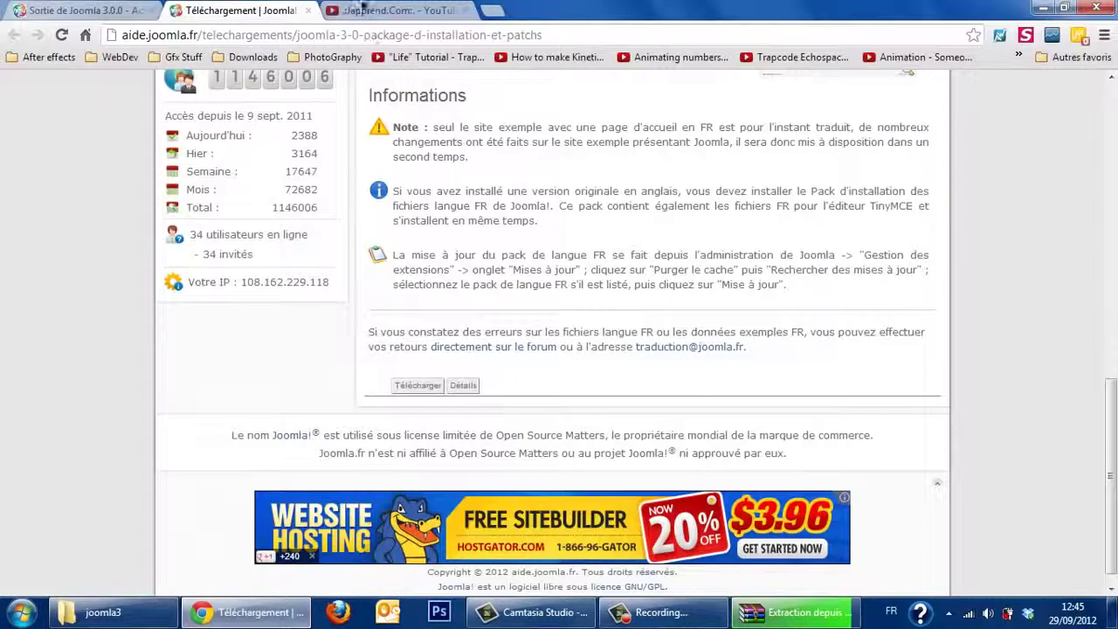
Step: Load localhost/joomla3 in a new Chrome tab to reach the Joomla installer's Configuration step
{"action": "left_click", "coordinate": [489, 12]}
{"action": "type", "text": "lo"}
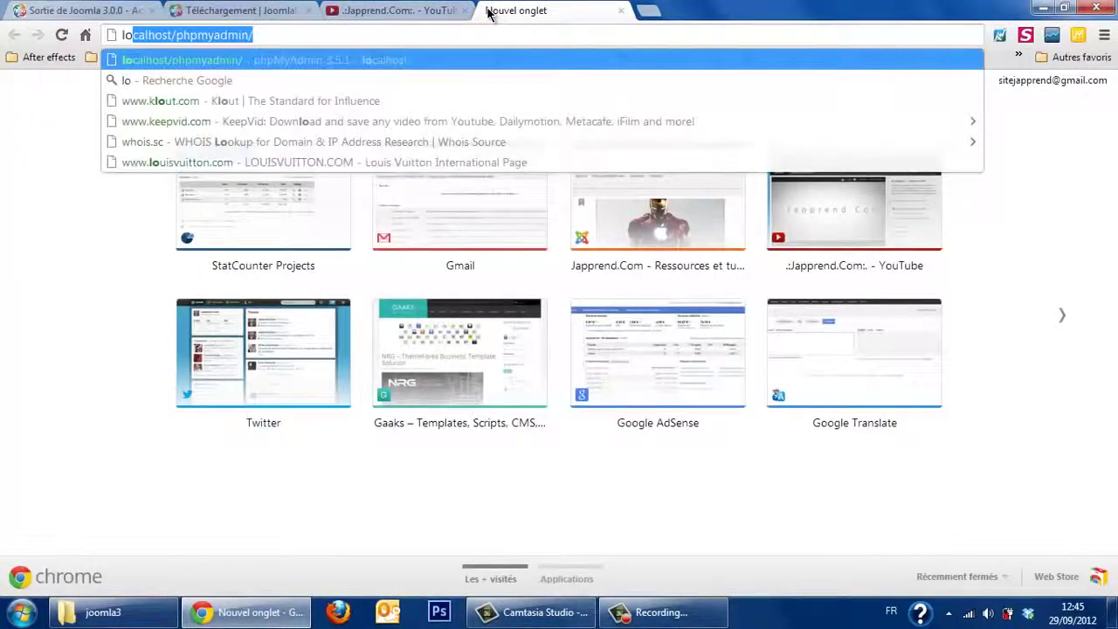
{"action": "type", "text": "calhost/phpmyadmin"}
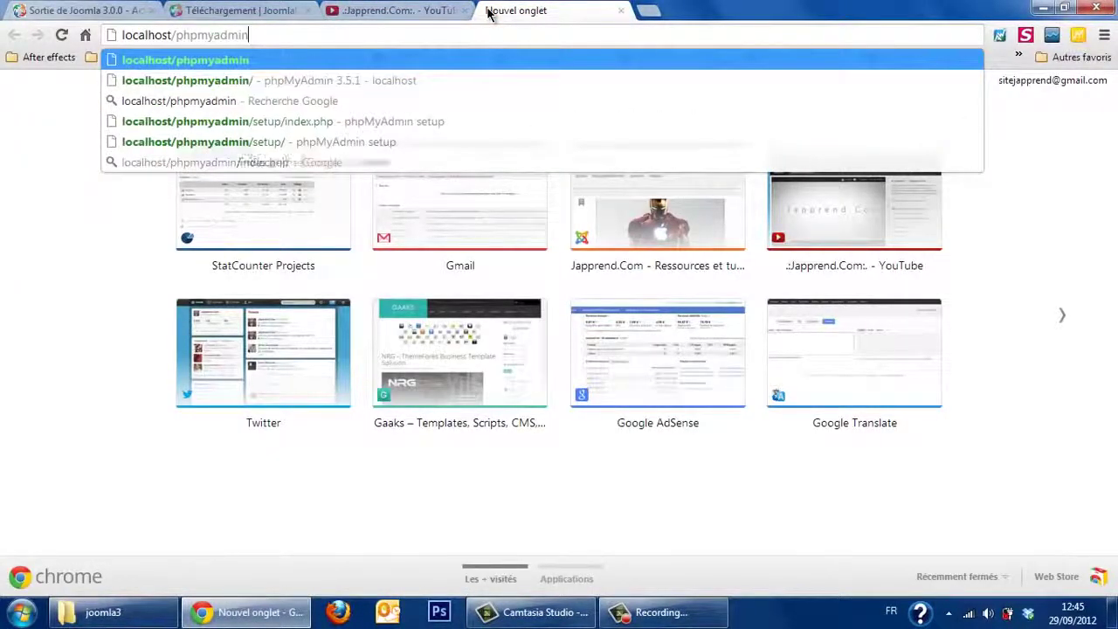
{"action": "key", "text": "BackSpace"}
{"action": "key", "text": "BackSpace"}
{"action": "type", "text": "joomla3"}
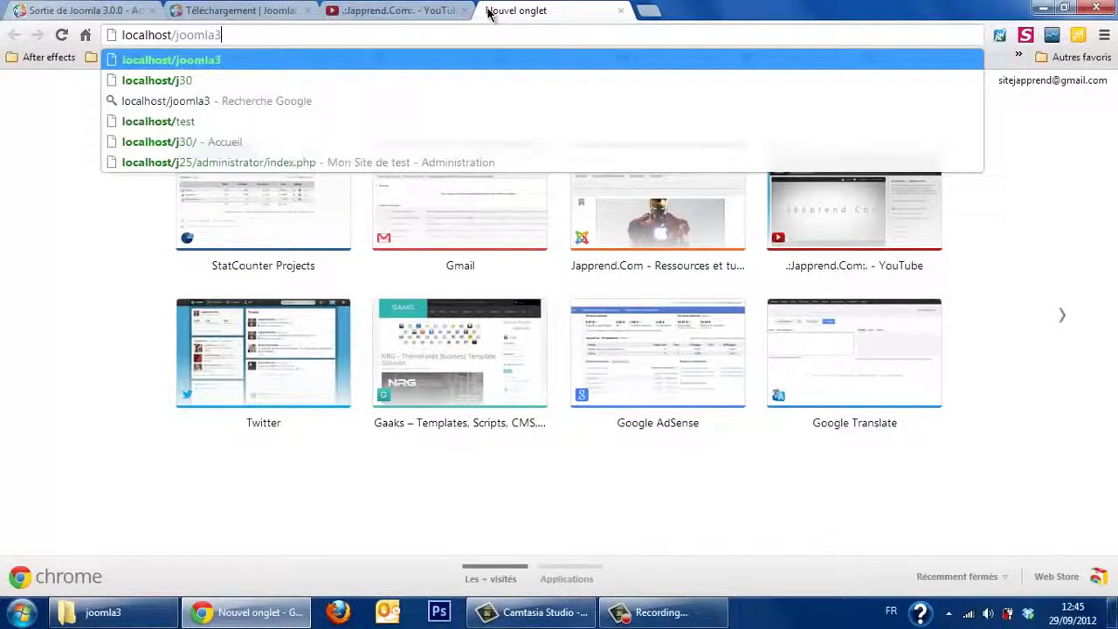
{"action": "key", "text": "Return"}
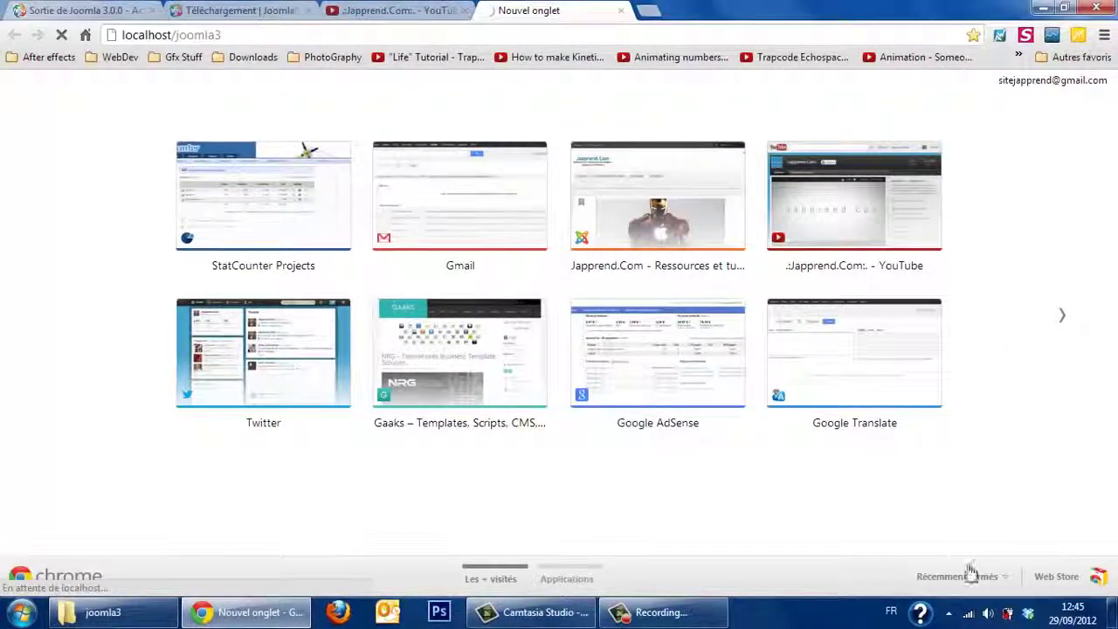
{"action": "left_click", "coordinate": [949, 614]}
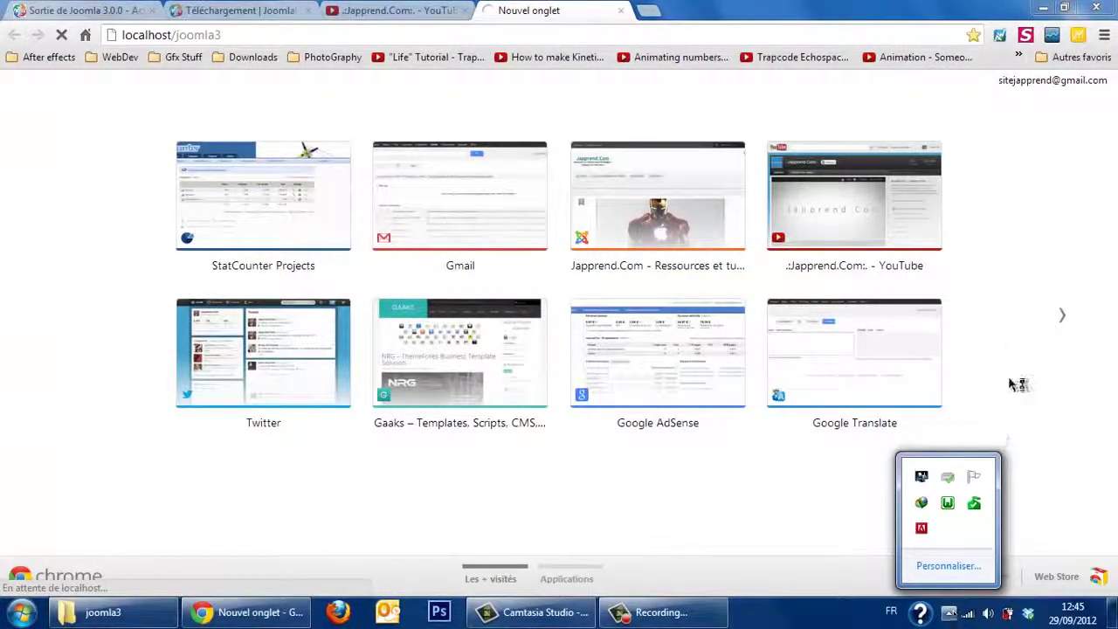
{"action": "left_click", "coordinate": [1061, 182]}
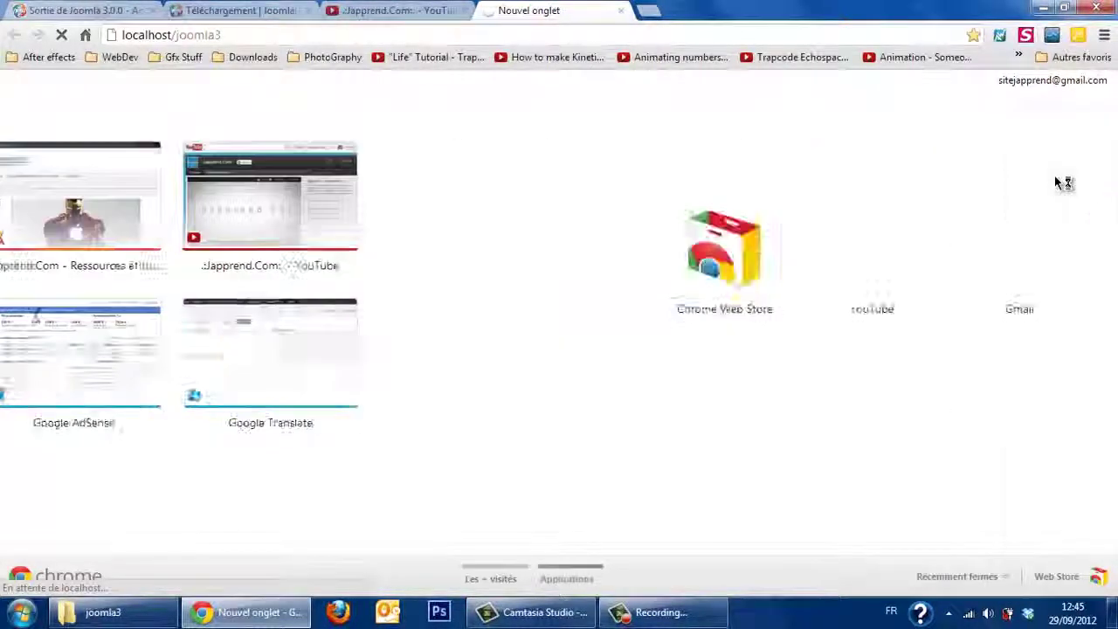
{"action": "left_click", "coordinate": [784, 35]}
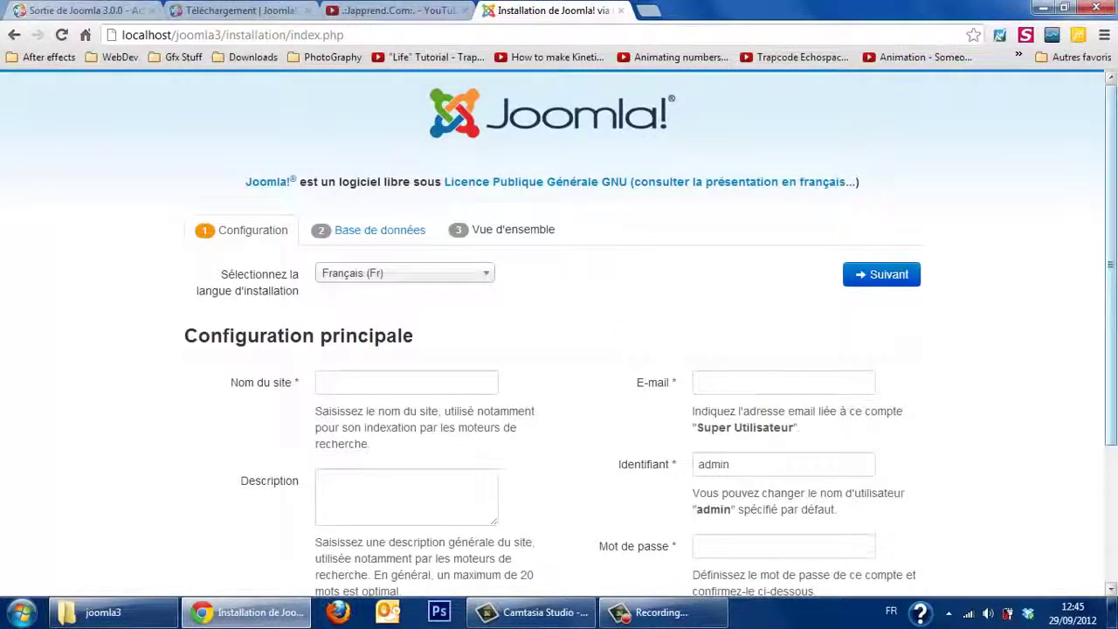
Step: Enter the site name 'Site de test' and a site description
{"action": "scroll", "coordinate": [1115, 253], "scroll_direction": "down", "scroll_amount": 2}
{"action": "left_click_drag", "start_coordinate": [1116, 254], "coordinate": [1113, 341]}
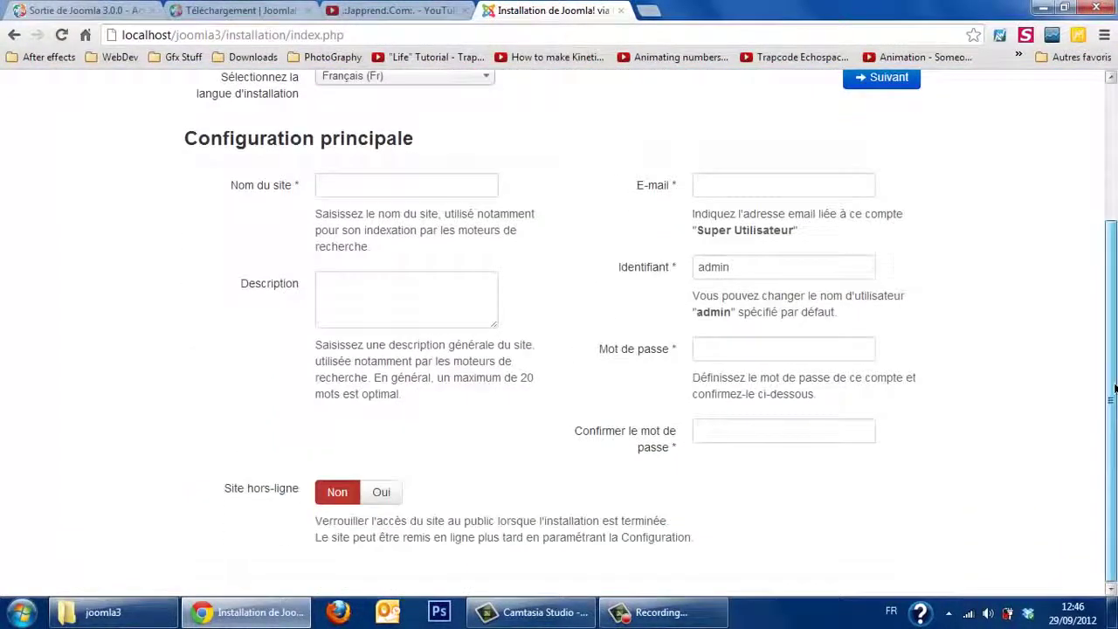
{"action": "left_click", "coordinate": [455, 185]}
{"action": "type", "text": "Site de test"}
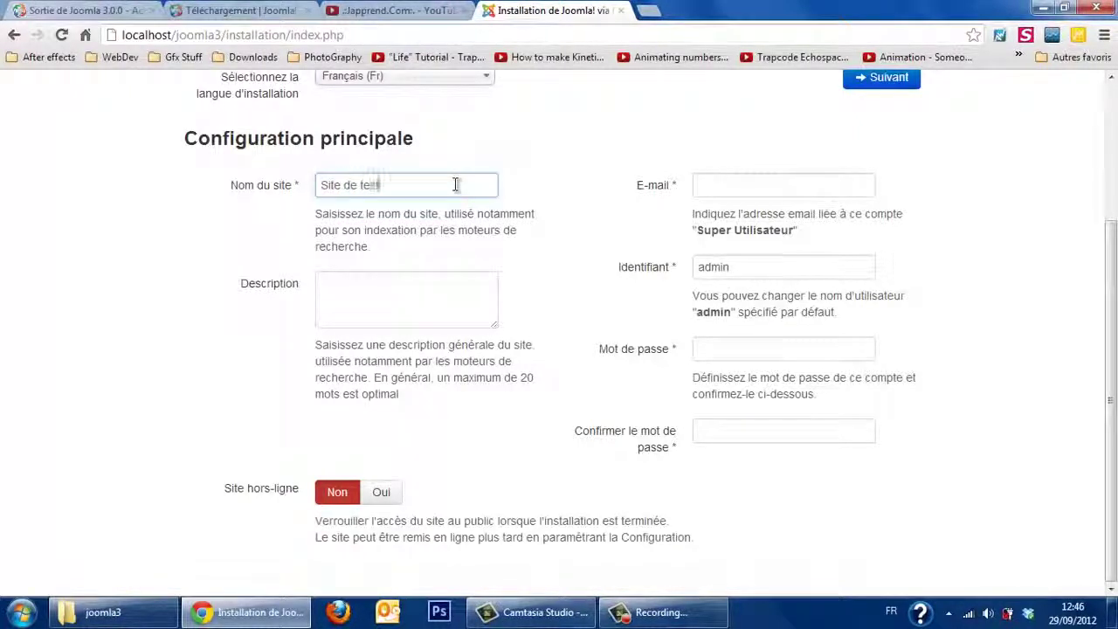
{"action": "left_click", "coordinate": [407, 295]}
{"action": "type", "text": "Desc"}
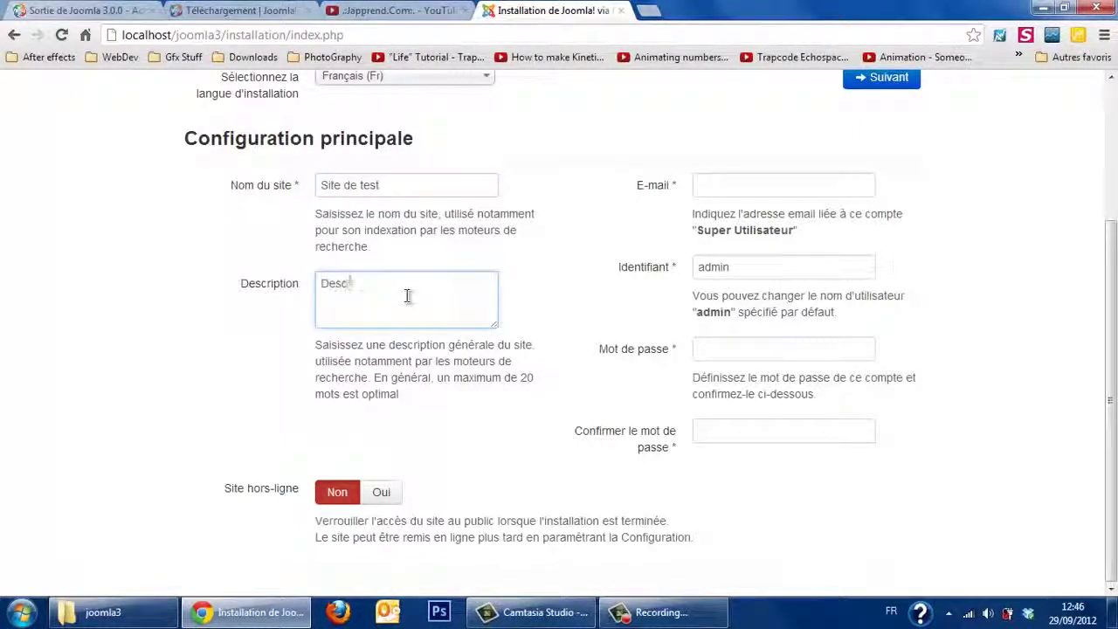
{"action": "type", "text": "ription de l'"}
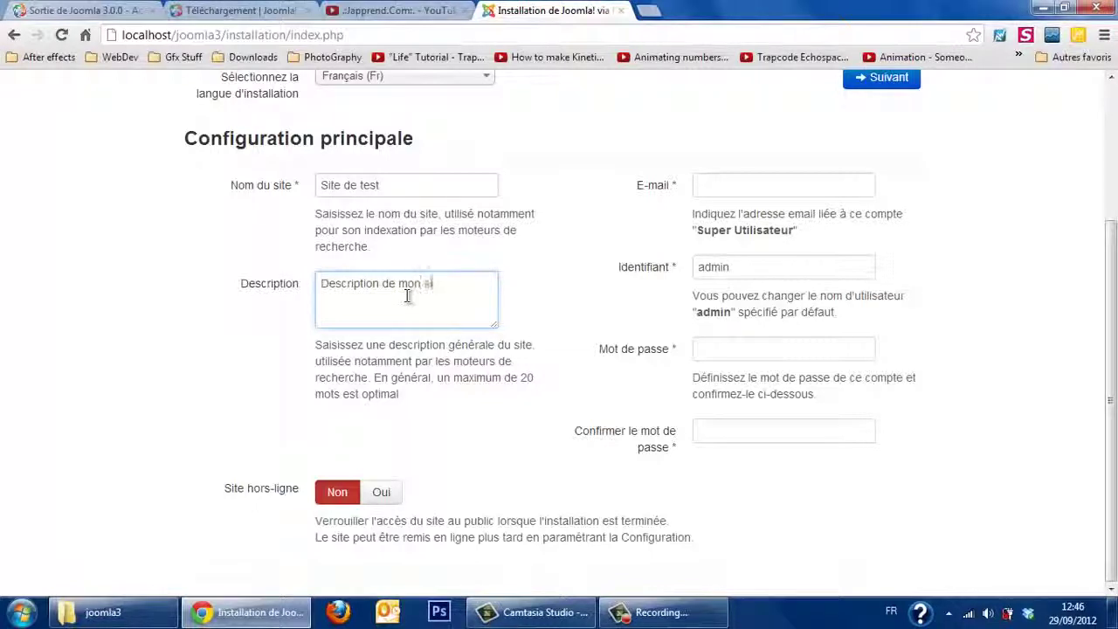
{"action": "type", "text": "te de test"}
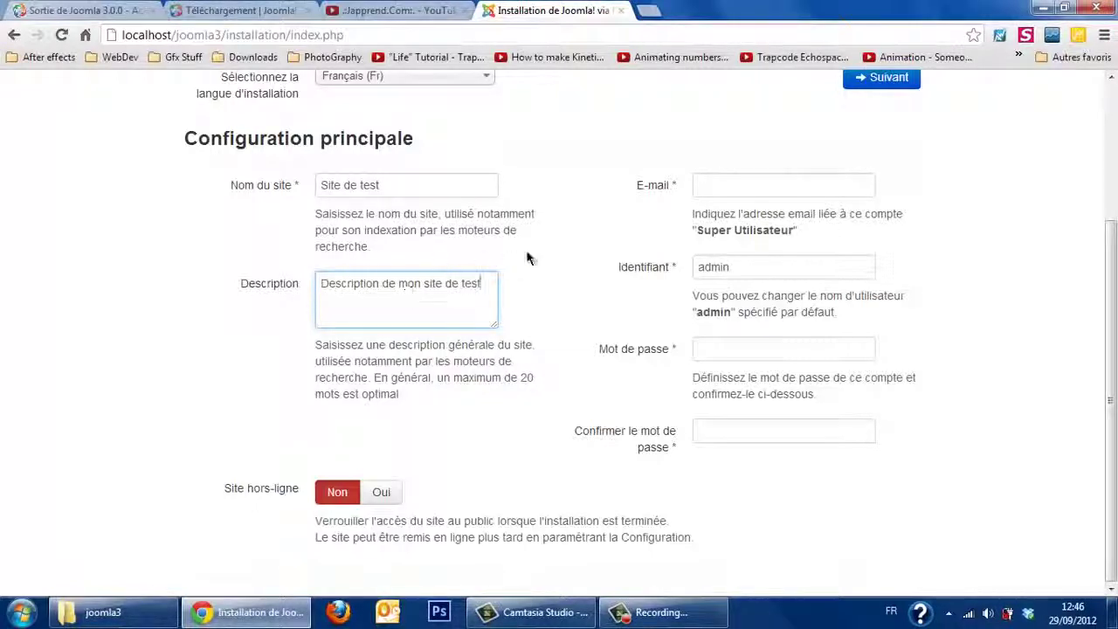
Step: Fill in the administrator's e-mail, username, password and password confirmation
{"action": "left_click", "coordinate": [721, 184]}
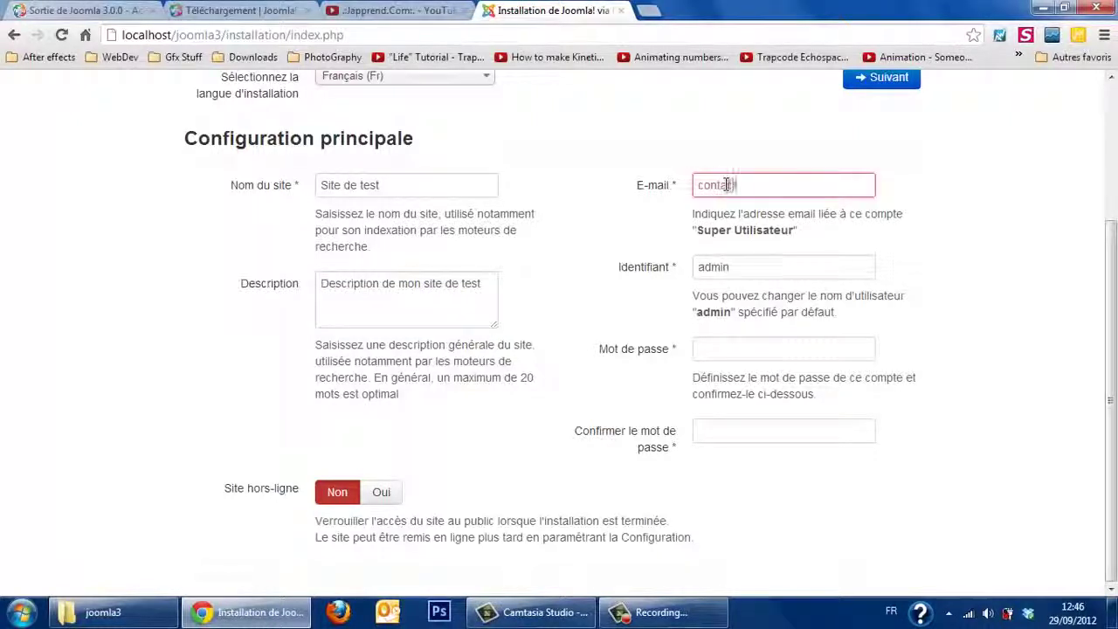
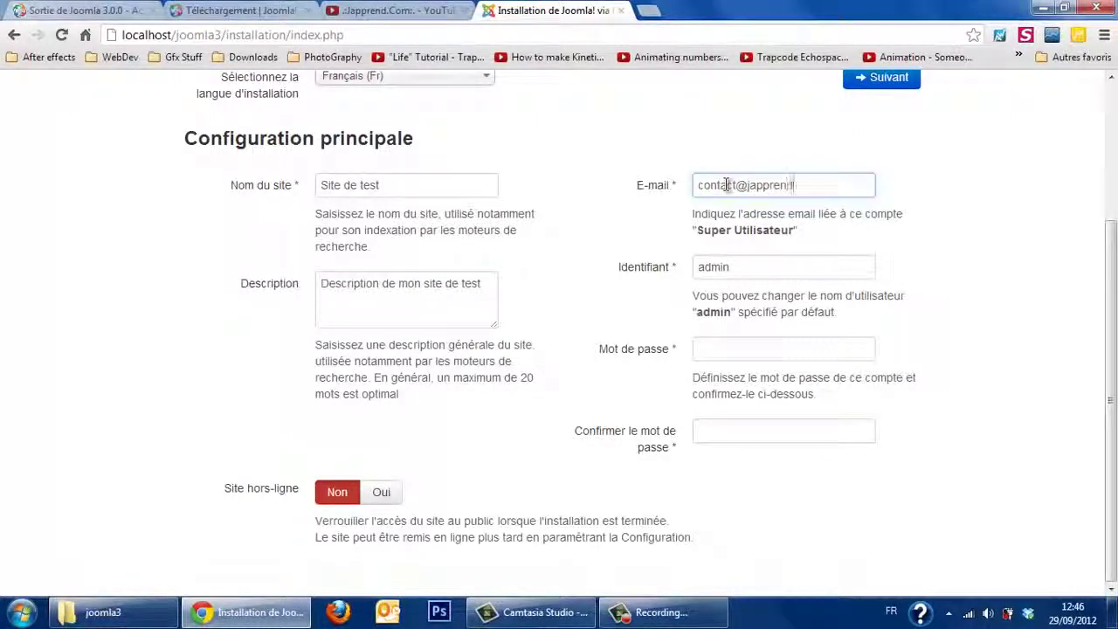
{"action": "key", "text": "Tab"}
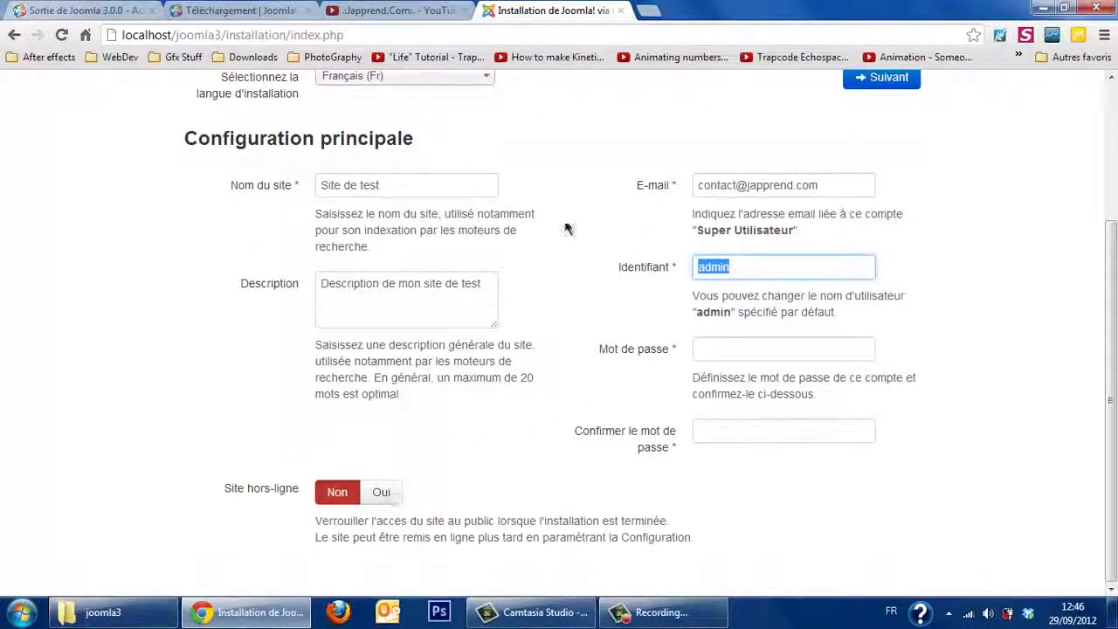
{"action": "left_click_drag", "start_coordinate": [1110, 384], "coordinate": [1111, 351]}
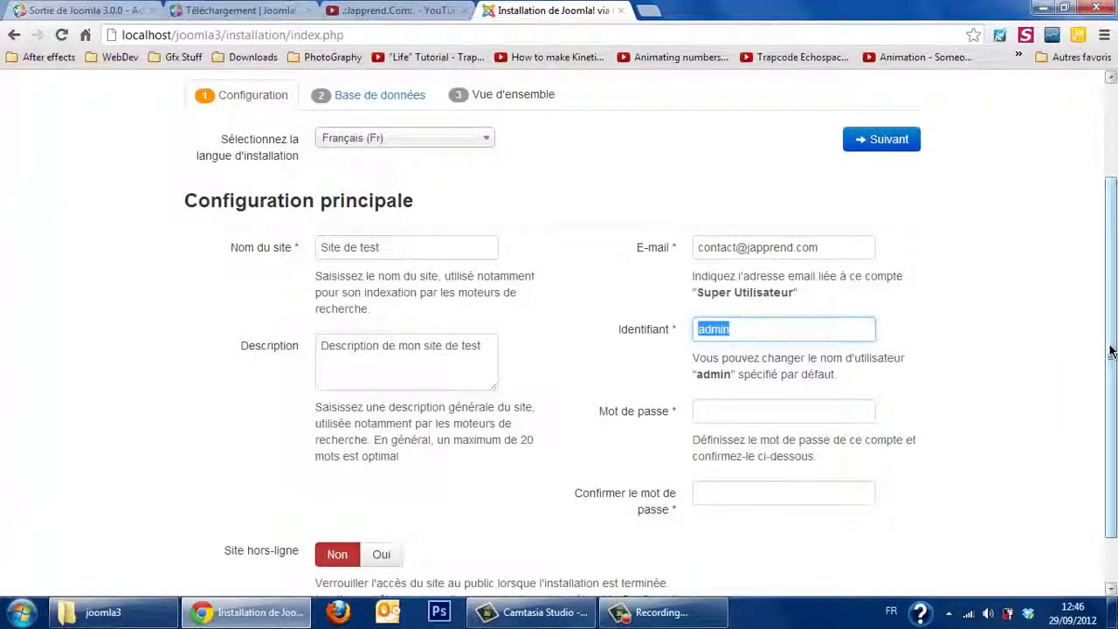
{"action": "type", "text": "Youssef"}
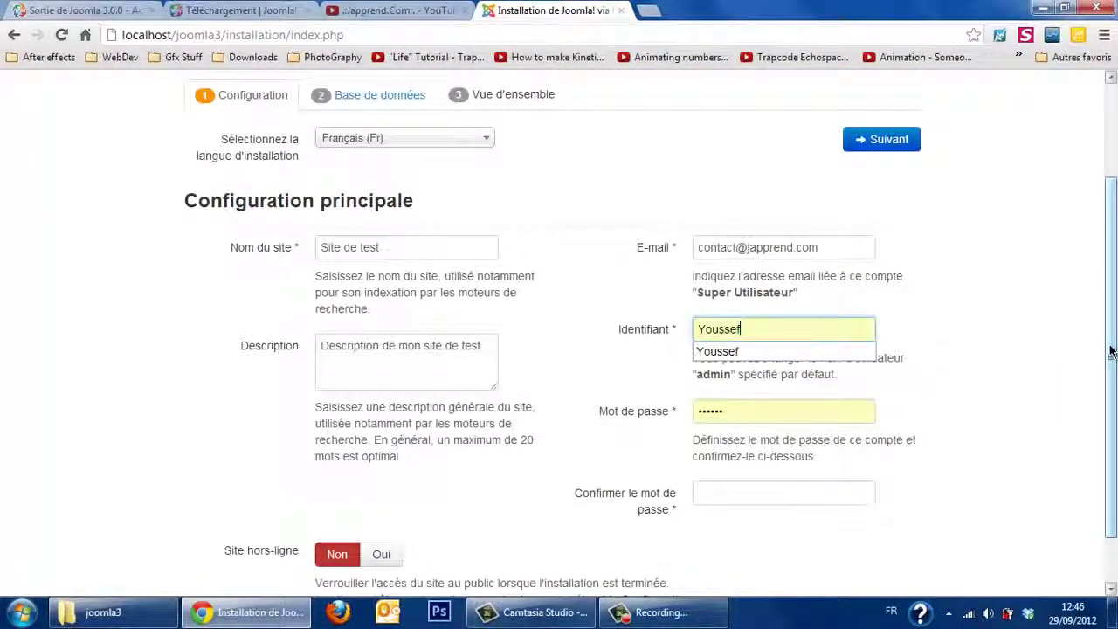
{"action": "key", "text": "Tab"}
{"action": "type", "text": "•••"}
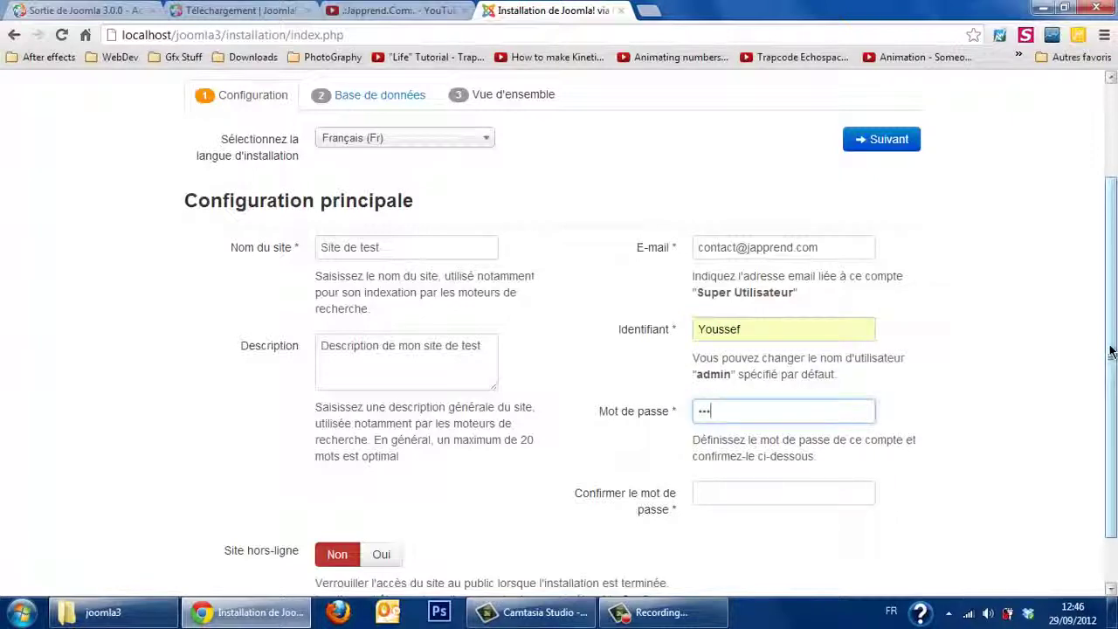
{"action": "type", "text": "•••"}
{"action": "key", "text": "Tab"}
{"action": "type", "text": "•"}
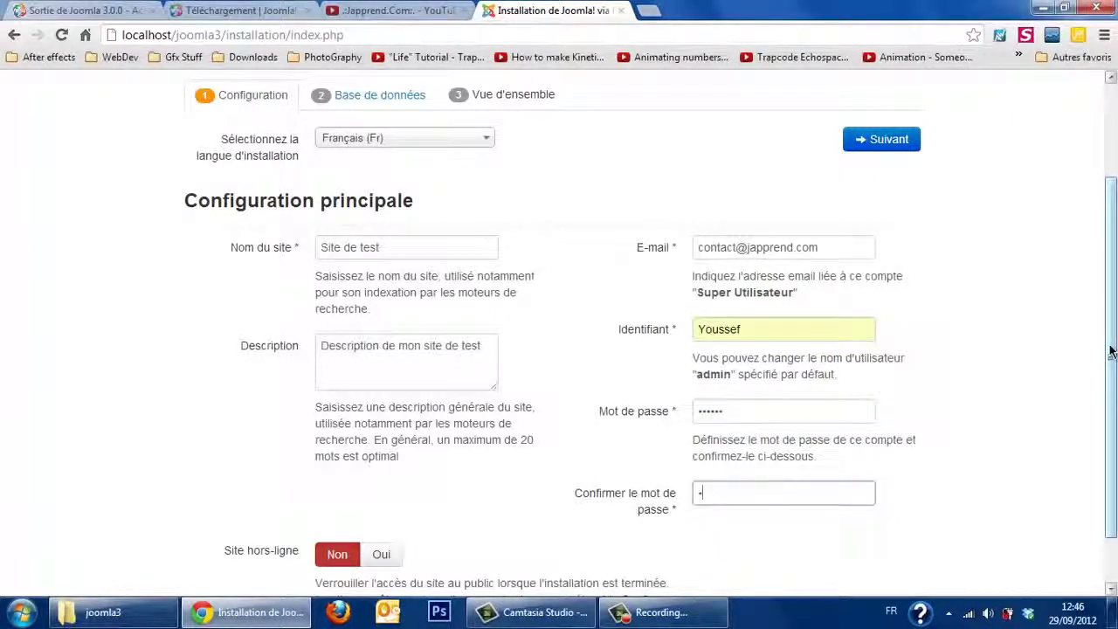
{"action": "type", "text": "••"}
{"action": "left_click_drag", "start_coordinate": [1111, 351], "coordinate": [1113, 471]}
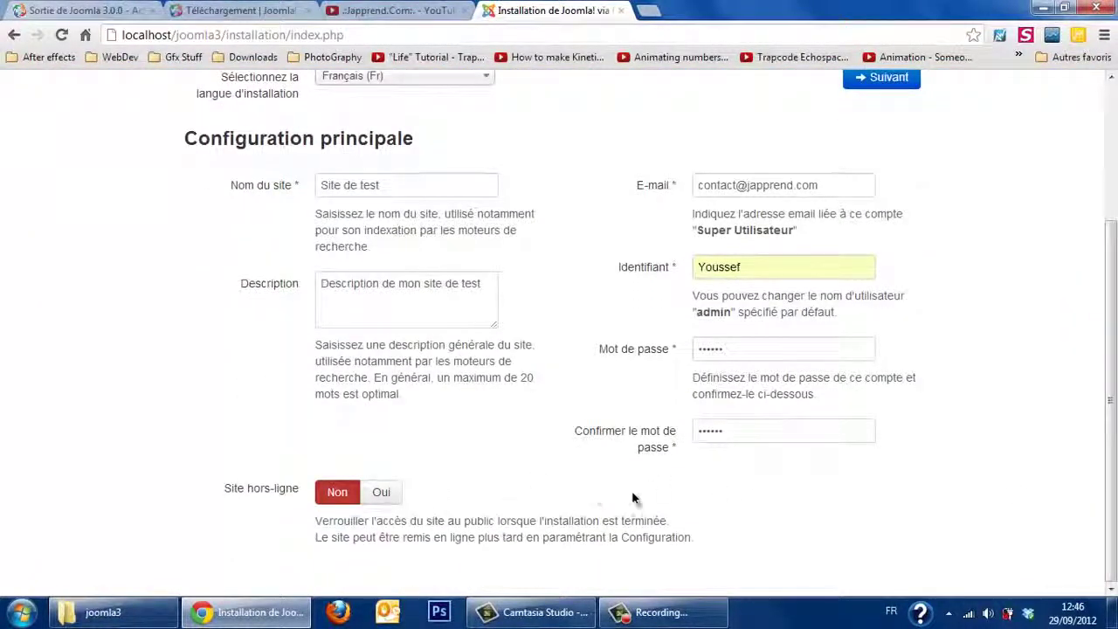
{"action": "left_click_drag", "start_coordinate": [1111, 419], "coordinate": [1111, 279]}
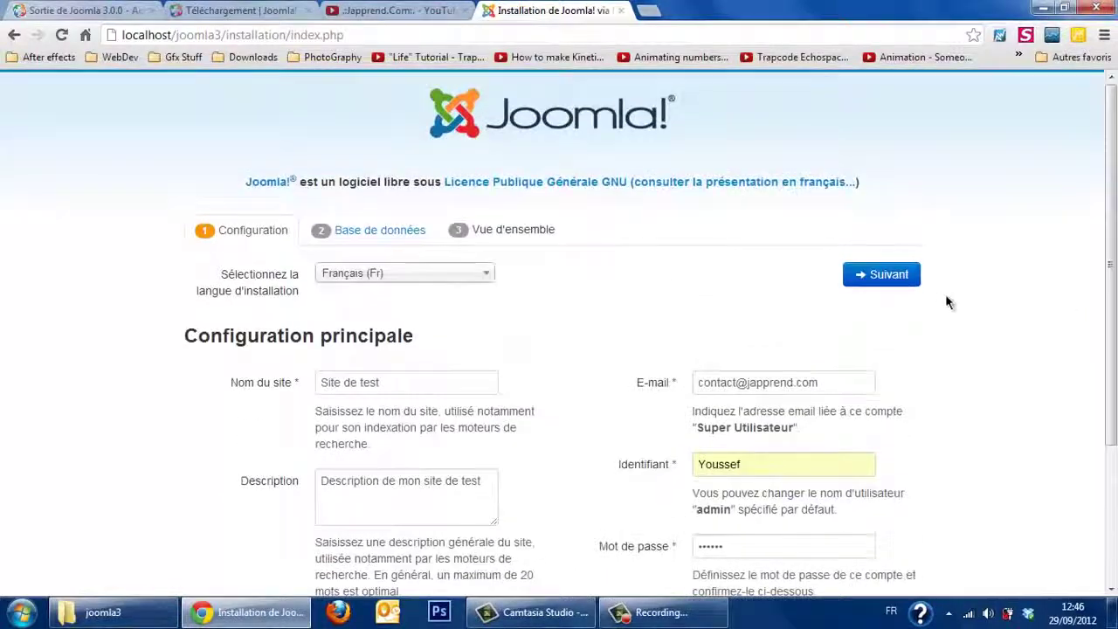
Step: Set the database user to root and database name to bd_j3 on localhost, then continue
{"action": "left_click", "coordinate": [892, 282]}
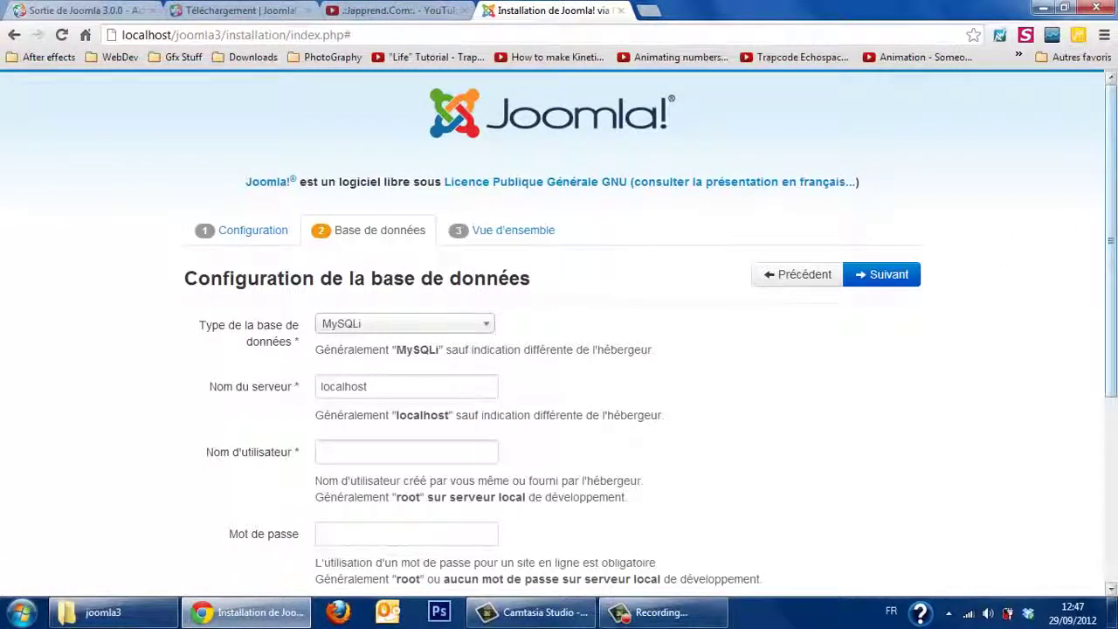
{"action": "scroll", "coordinate": [806, 242], "scroll_direction": "down", "scroll_amount": 1}
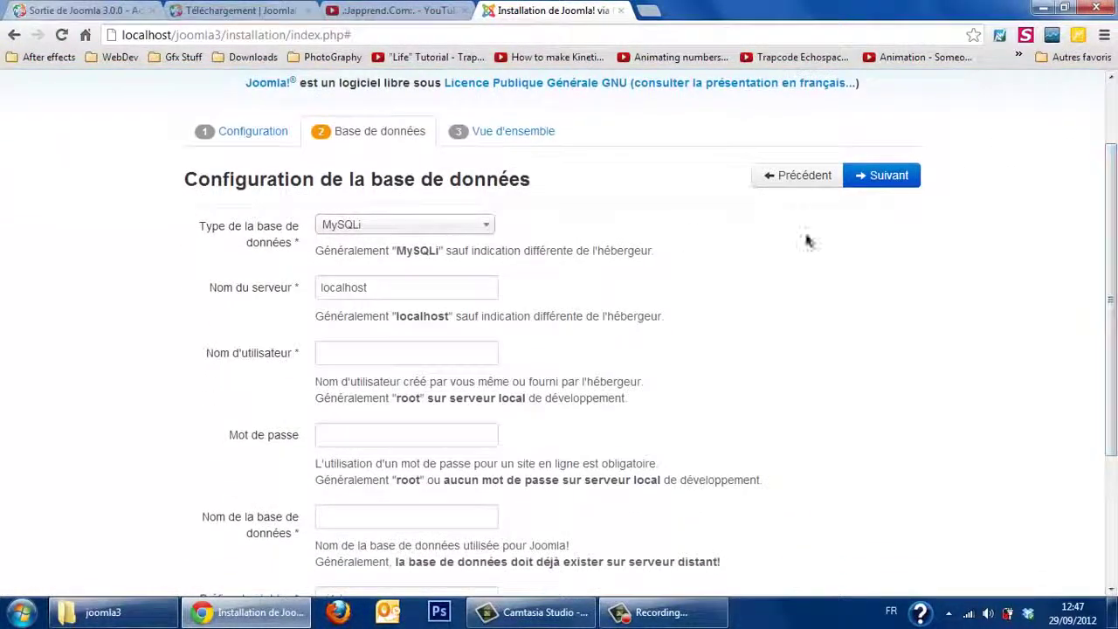
{"action": "left_click", "coordinate": [382, 291]}
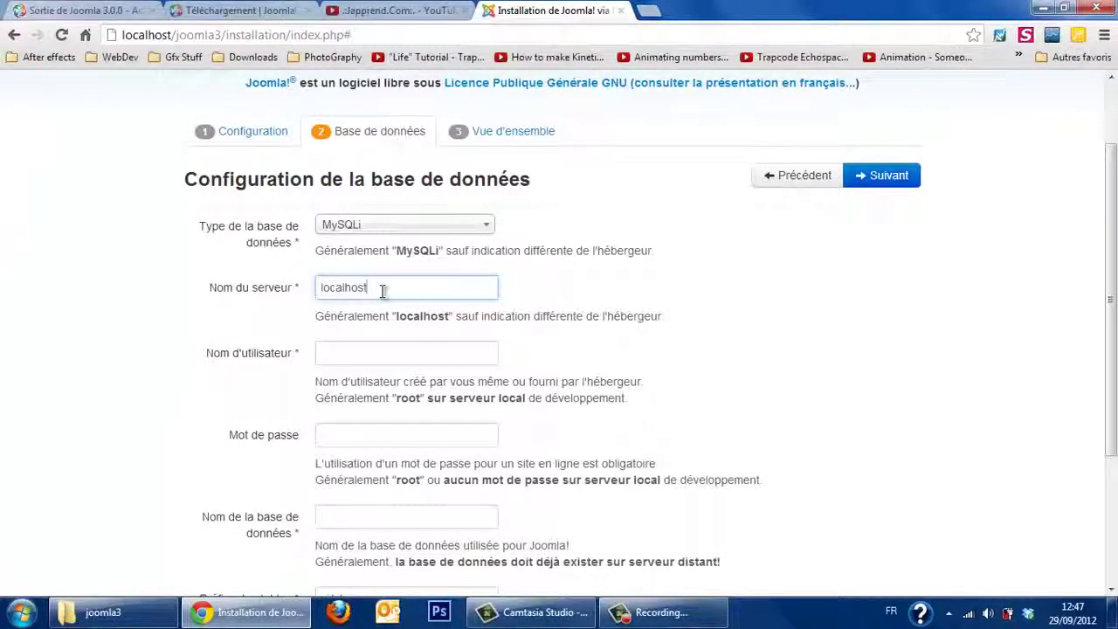
{"action": "left_click", "coordinate": [416, 354]}
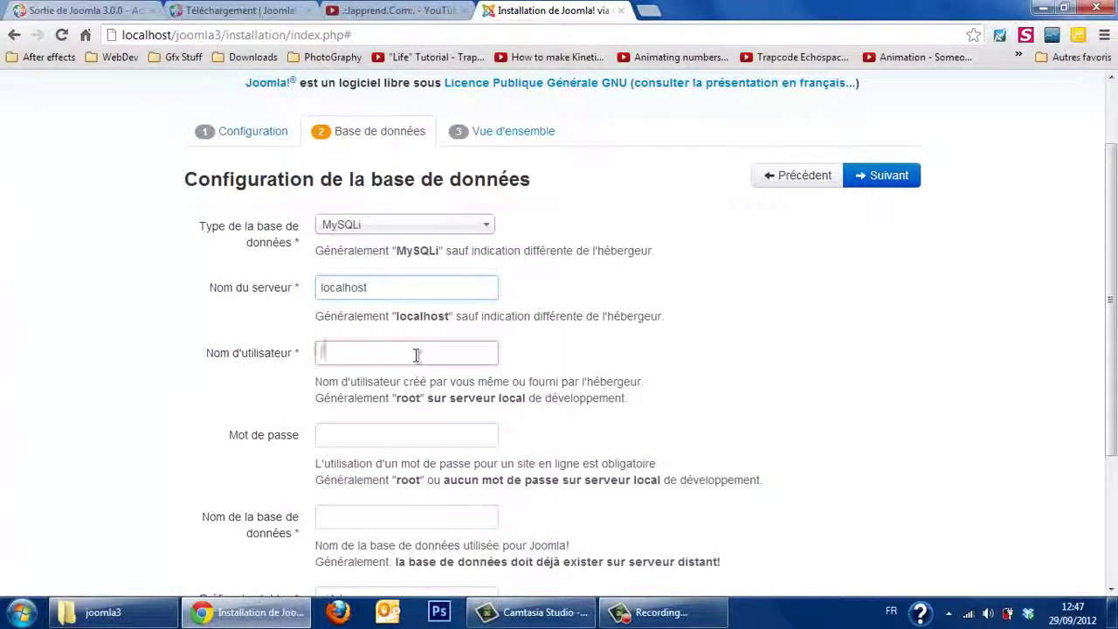
{"action": "type", "text": "root"}
{"action": "key", "text": "Tab"}
{"action": "key", "text": "Tab"}
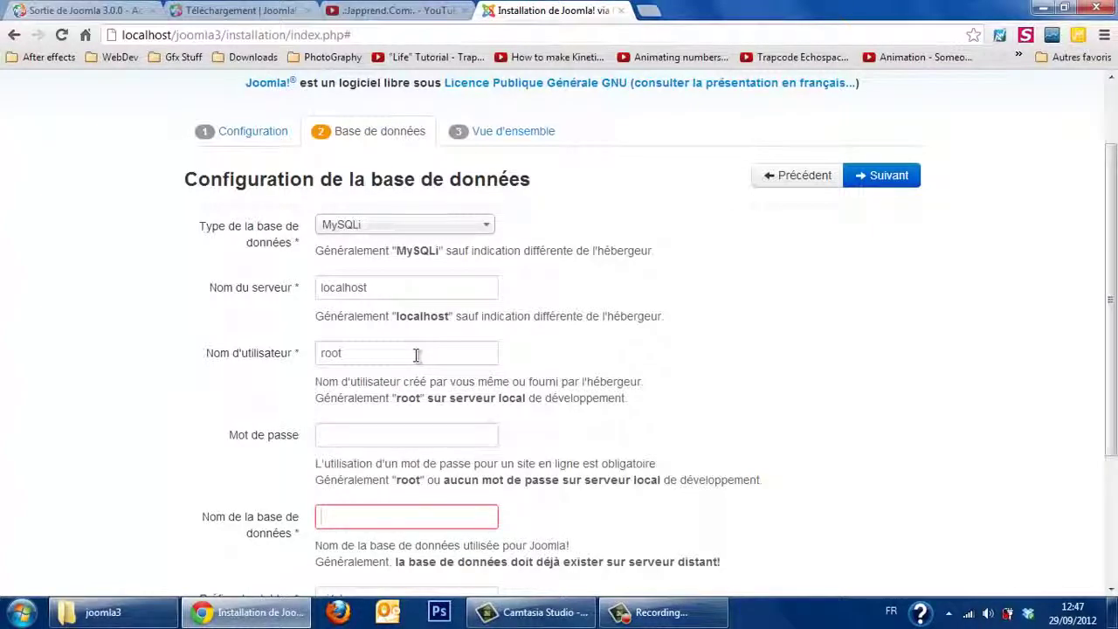
{"action": "type", "text": "bd_j3"}
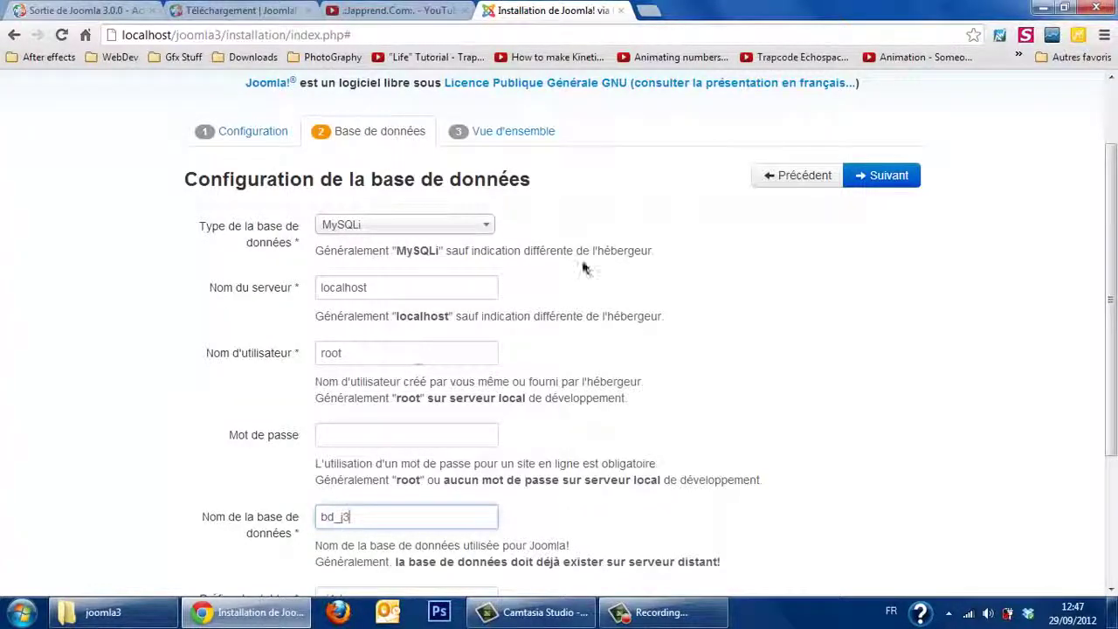
{"action": "scroll", "coordinate": [1110, 223], "scroll_direction": "down", "scroll_amount": 2}
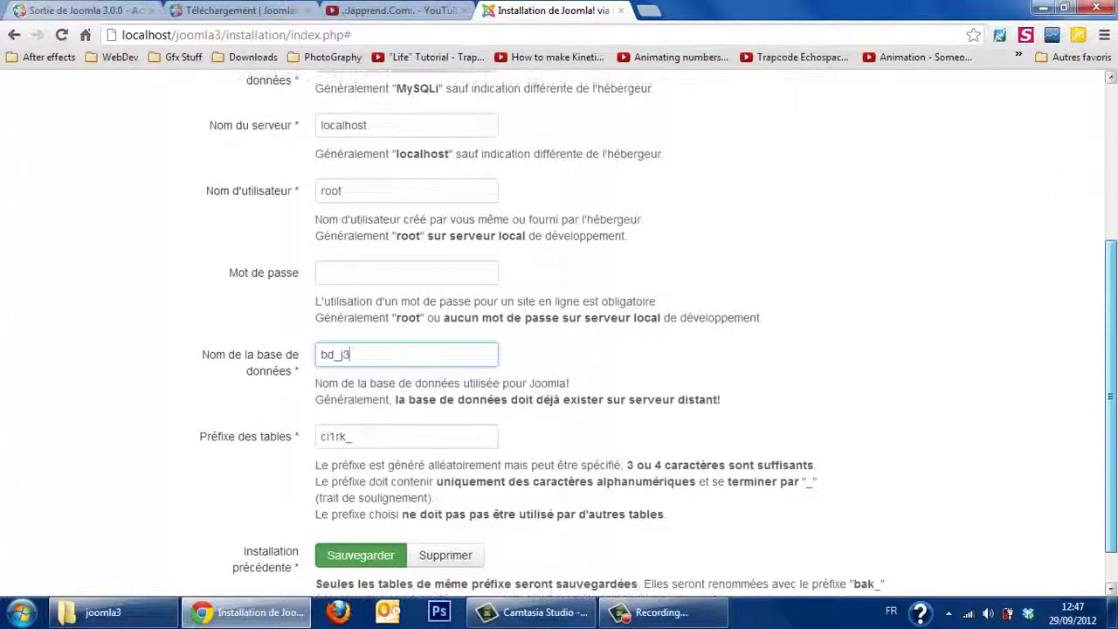
{"action": "left_click_drag", "start_coordinate": [1110, 392], "coordinate": [1112, 241]}
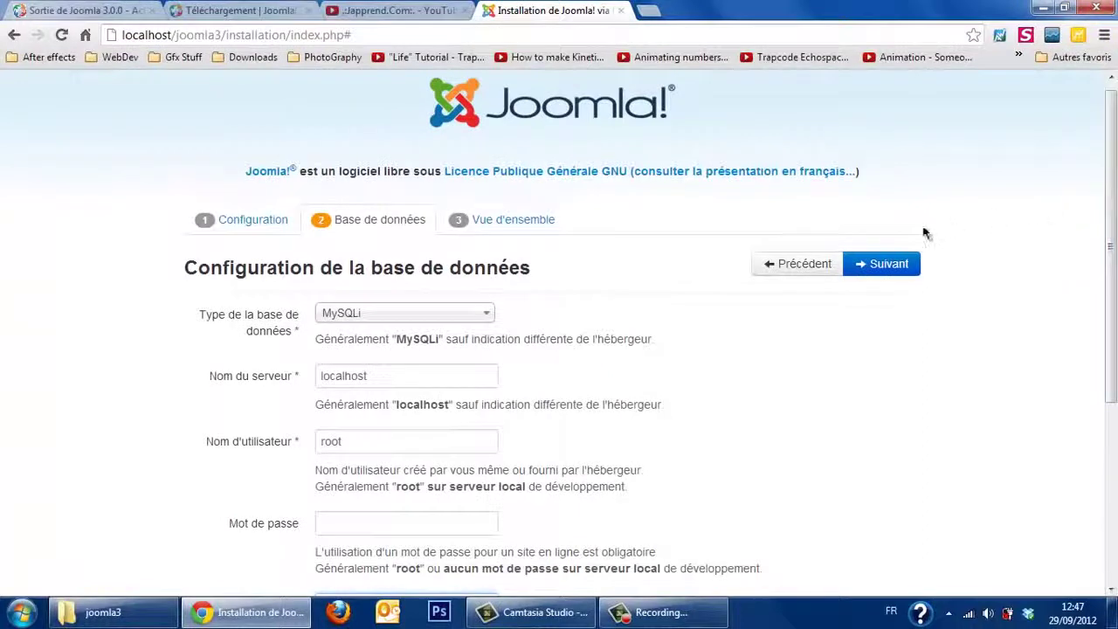
{"action": "left_click", "coordinate": [883, 261]}
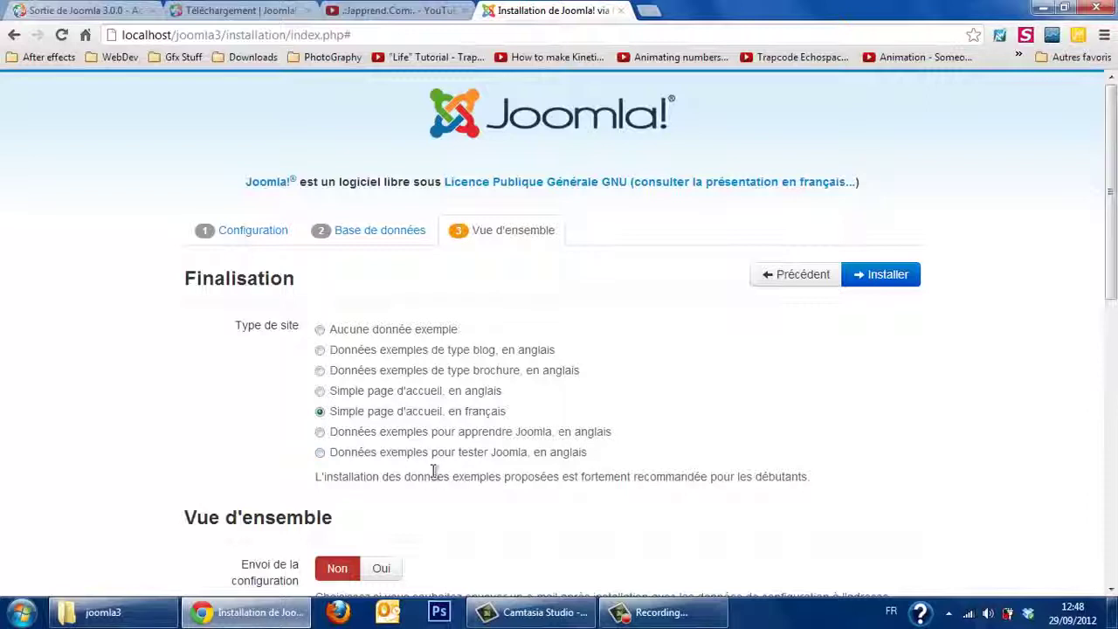
Step: Start the installation from the Vue d'ensemble overview step and wait for the congratulations page
{"action": "left_click", "coordinate": [893, 281]}
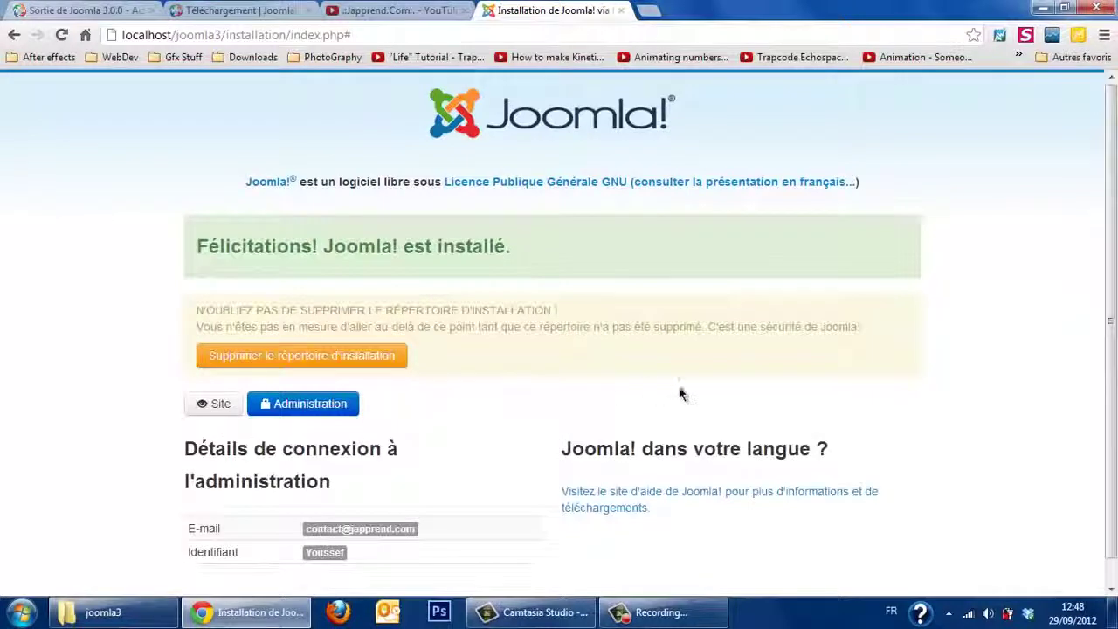
Step: Delete the installation folder, view the new site, then log into the administrator back end
{"action": "left_click", "coordinate": [355, 358]}
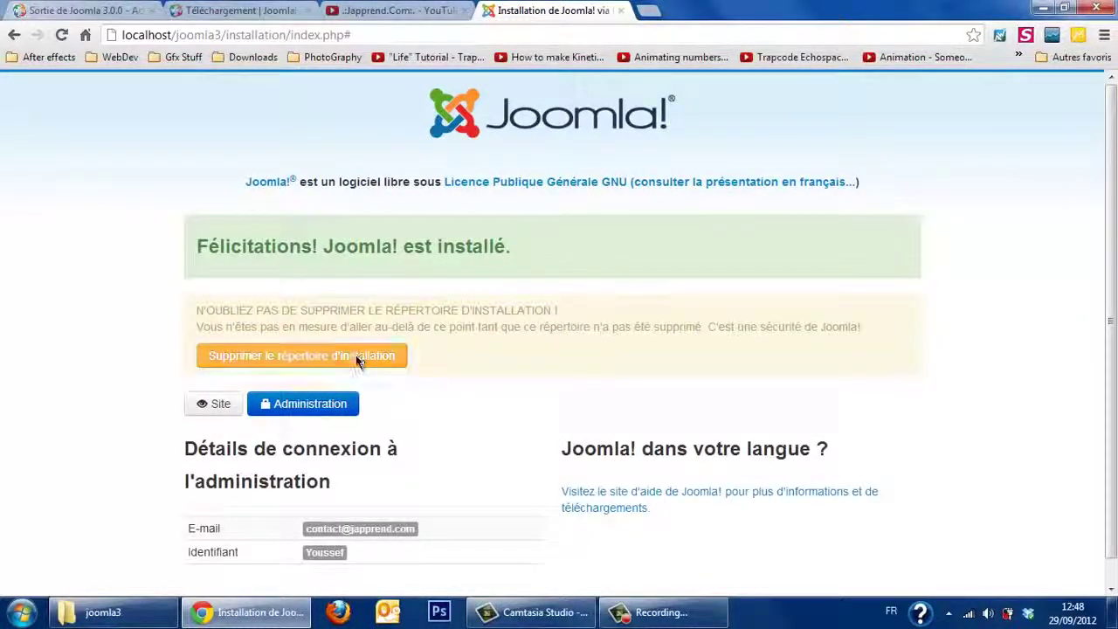
{"action": "left_click", "coordinate": [325, 406]}
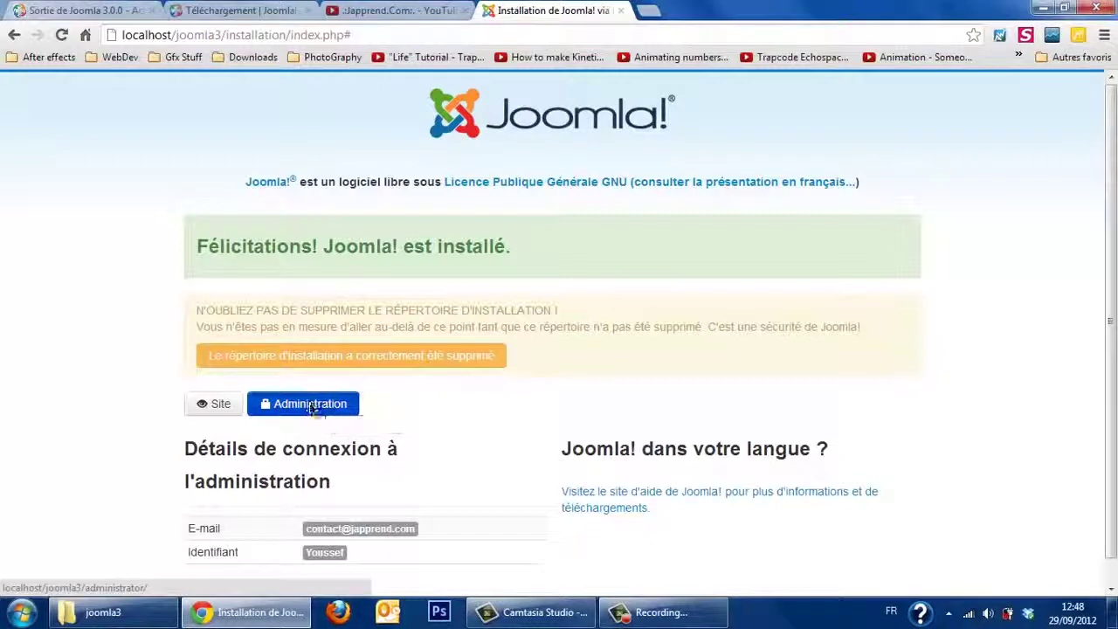
{"action": "left_click", "coordinate": [221, 405]}
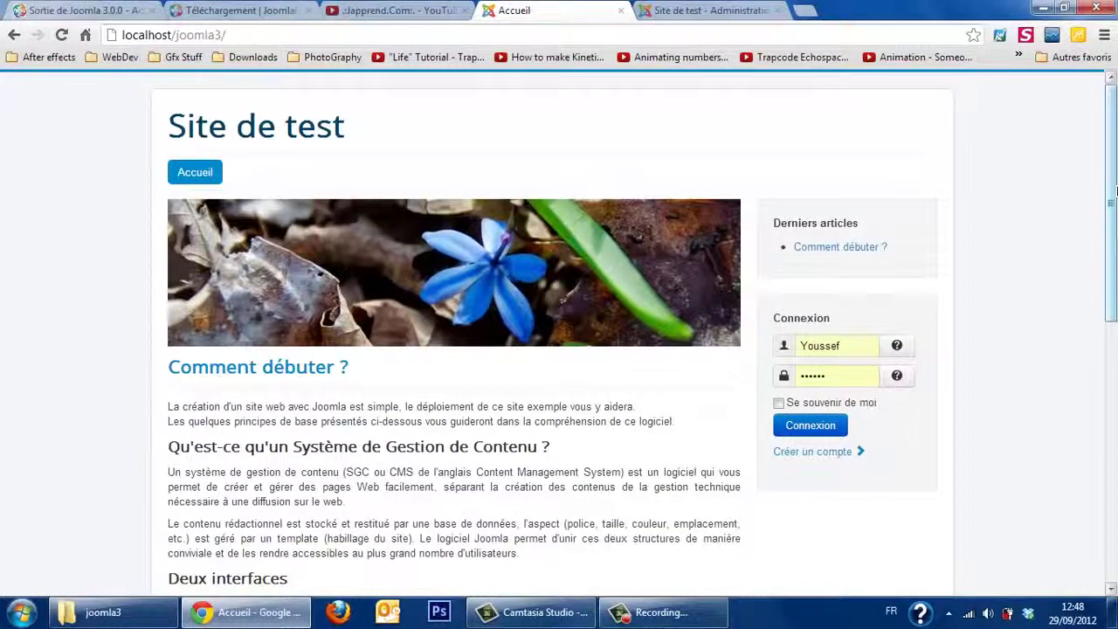
{"action": "mouse_move", "coordinate": [1117, 191]}
{"action": "left_mouse_down"}
{"action": "mouse_move", "coordinate": [1116, 428]}
{"action": "mouse_move", "coordinate": [1115, 171]}
{"action": "mouse_move", "coordinate": [1115, 445]}
{"action": "mouse_move", "coordinate": [1116, 195]}
{"action": "left_mouse_up"}
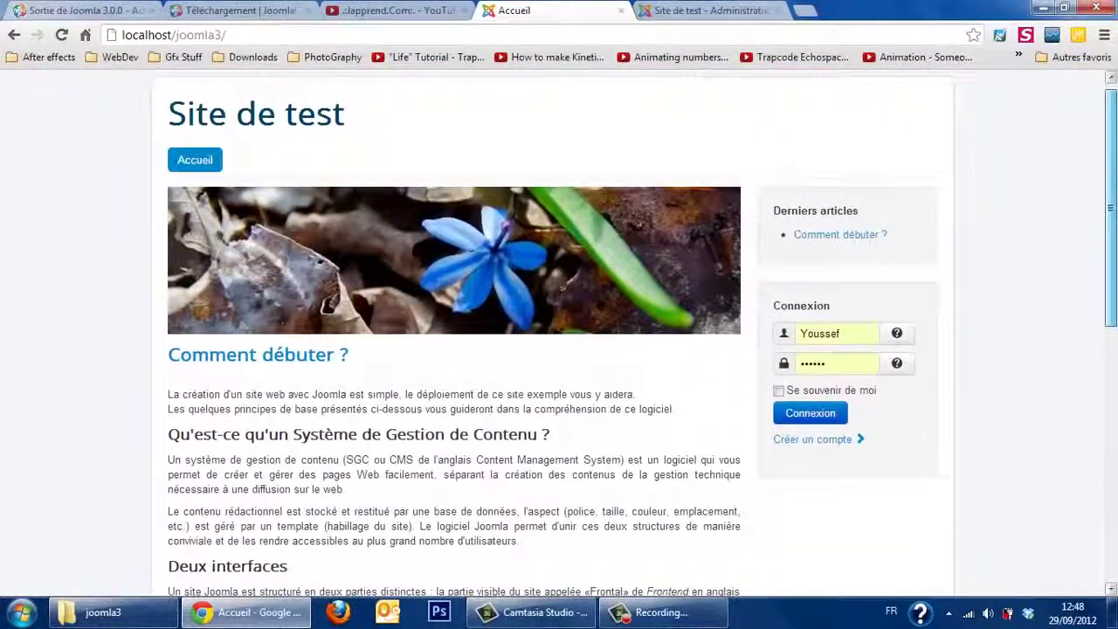
{"action": "left_click", "coordinate": [759, 5]}
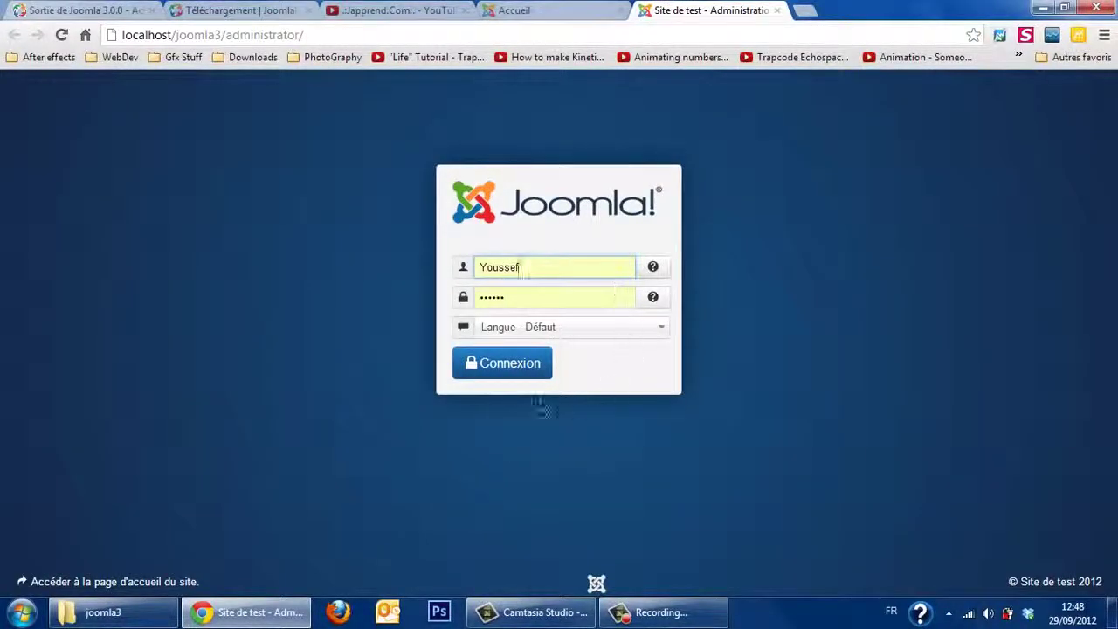
{"action": "left_click", "coordinate": [517, 365]}
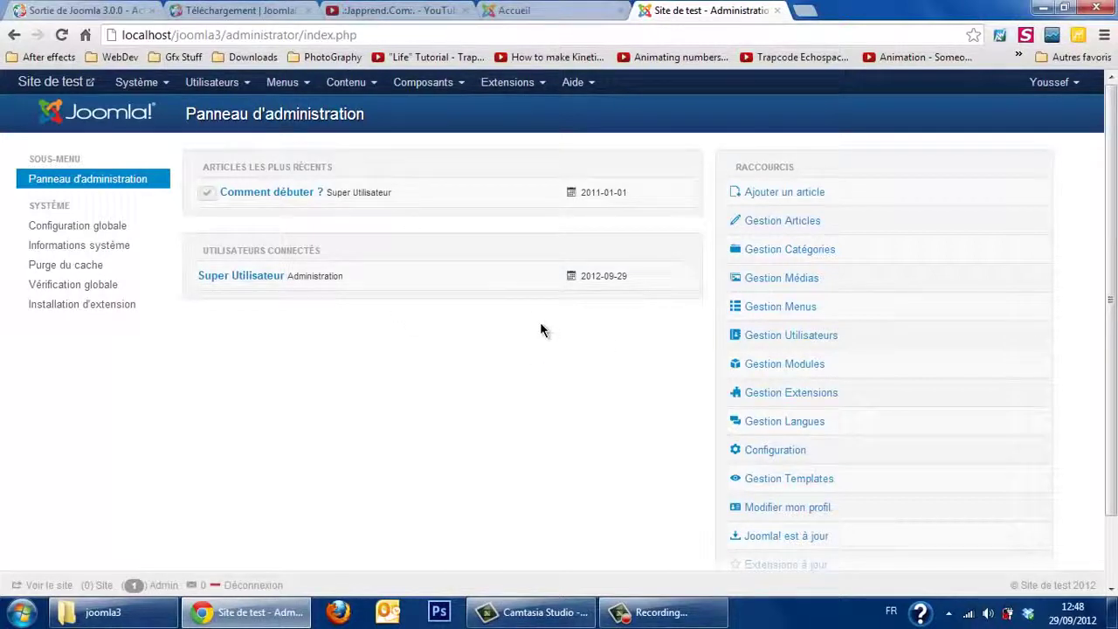
Step: Open localhost/j25/administrator in a new tab and log into the Joomla 2.5 administration
{"action": "key", "text": "ctrl+t"}
{"action": "type", "text": "localhost/phpmyadmin/"}
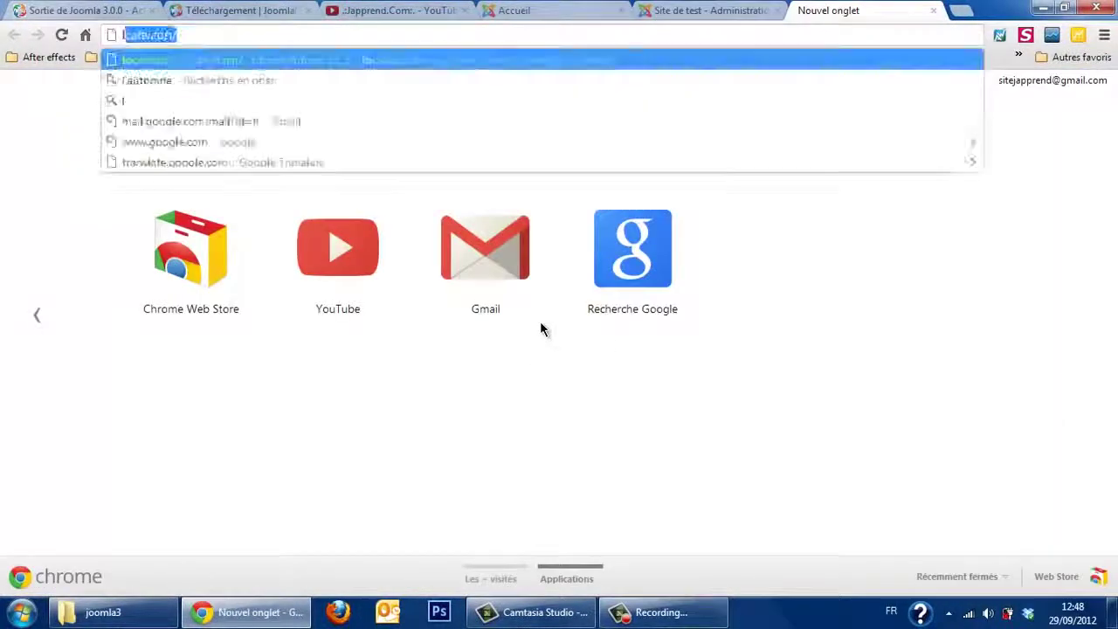
{"action": "key", "text": "BackSpace"}
{"action": "key", "text": "BackSpace"}
{"action": "key", "text": "BackSpace"}
{"action": "key", "text": "BackSpace"}
{"action": "key", "text": "BackSpace"}
{"action": "key", "text": "BackSpace"}
{"action": "key", "text": "BackSpace"}
{"action": "key", "text": "BackSpace"}
{"action": "key", "text": "BackSpace"}
{"action": "key", "text": "BackSpace"}
{"action": "key", "text": "BackSpace"}
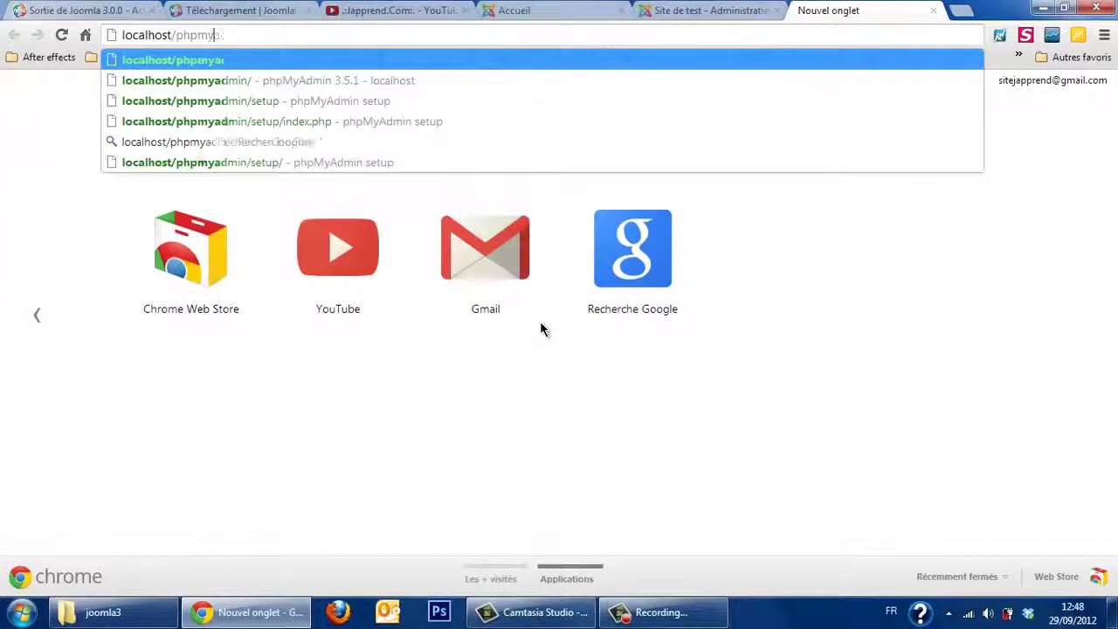
{"action": "type", "text": "j25"}
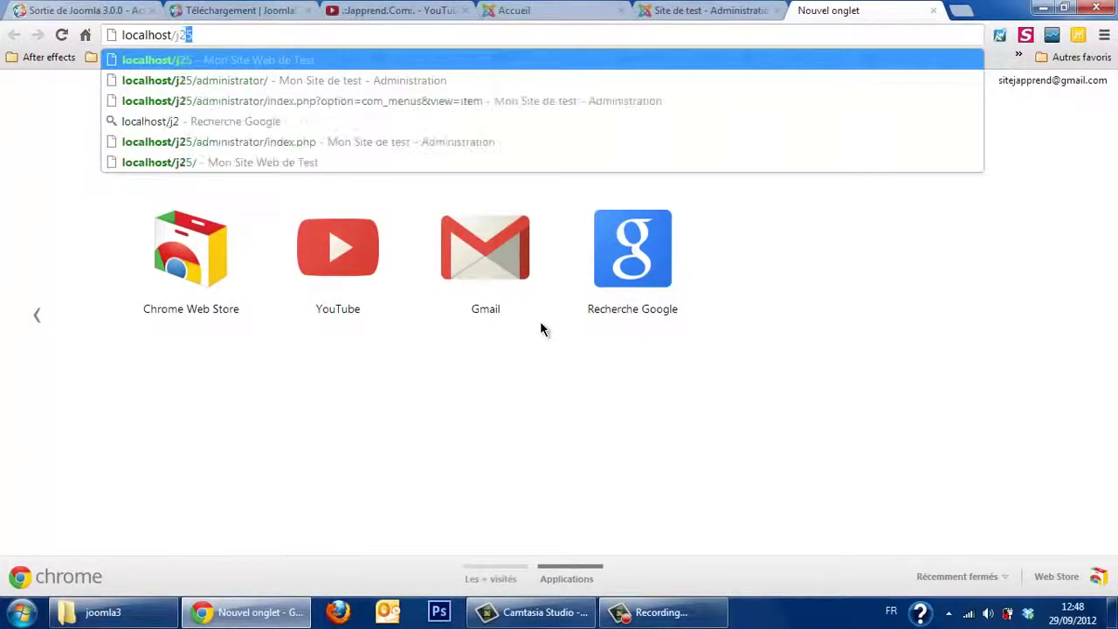
{"action": "key", "text": "Down"}
{"action": "key", "text": "Return"}
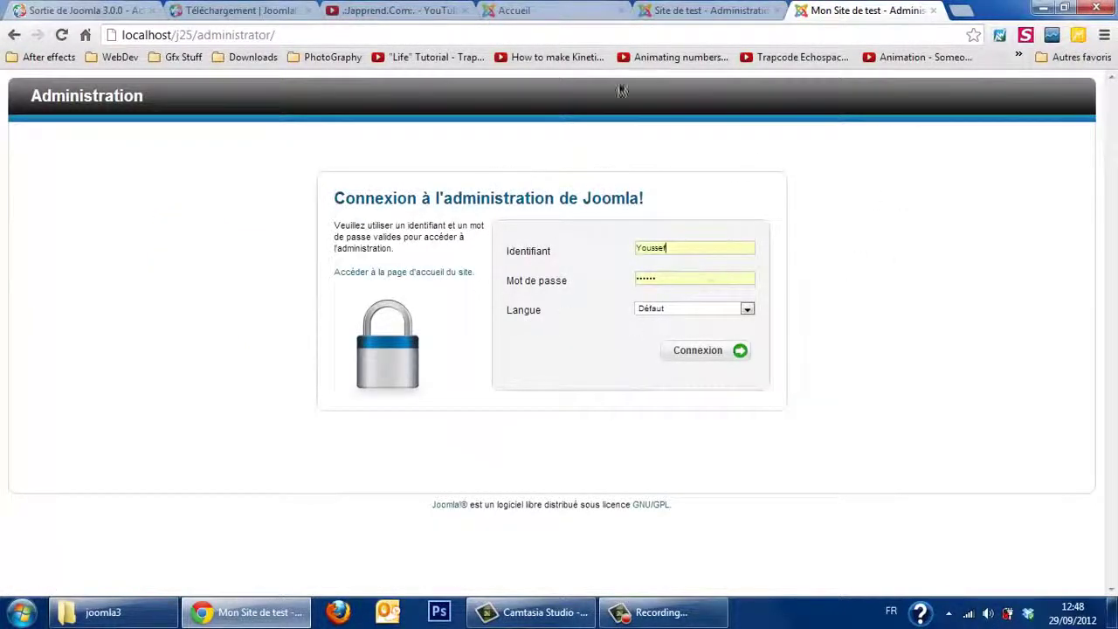
{"action": "key", "text": "Return"}
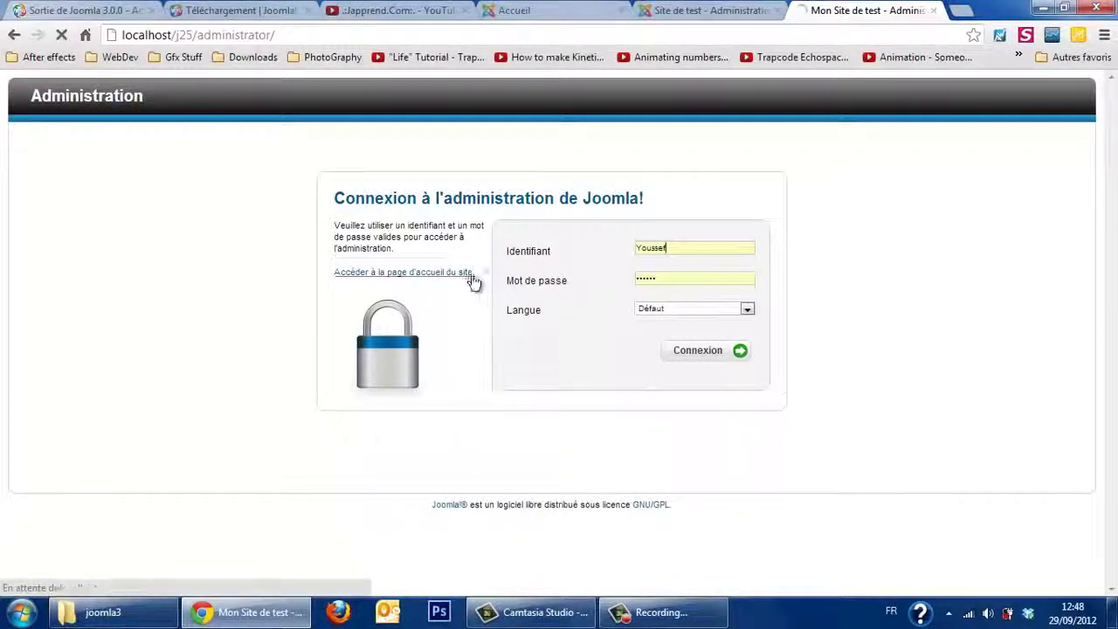
Step: Compare the Joomla 3 and Joomla 2.5 administration tabs, opening the Joomla 3 menus
{"action": "left_click", "coordinate": [716, 10]}
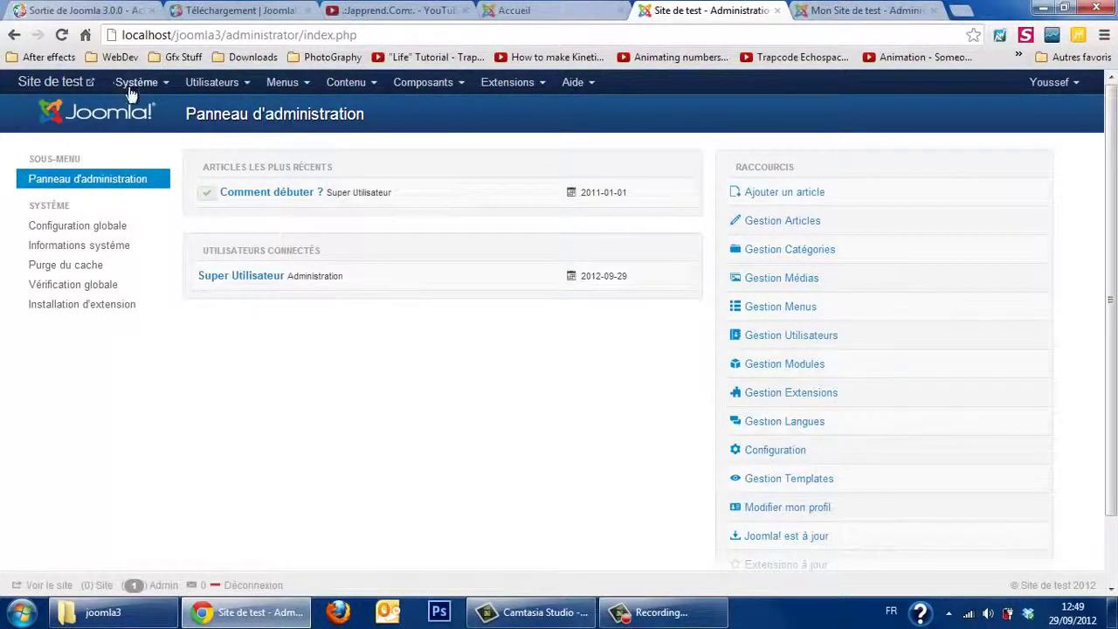
{"action": "left_click", "coordinate": [160, 87]}
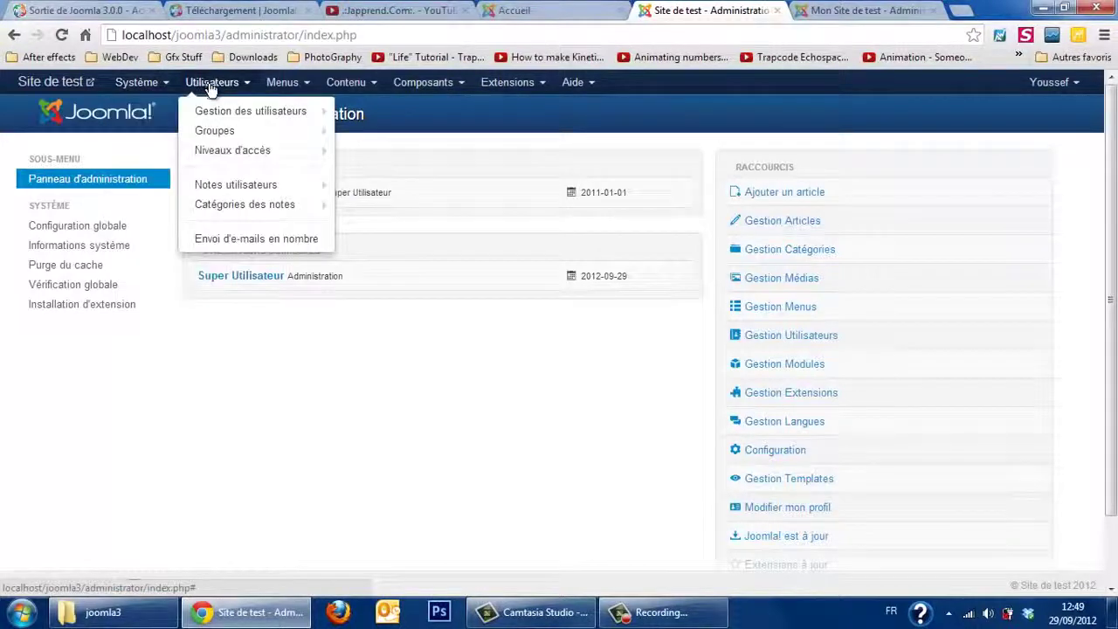
{"action": "mouse_move", "coordinate": [353, 79]}
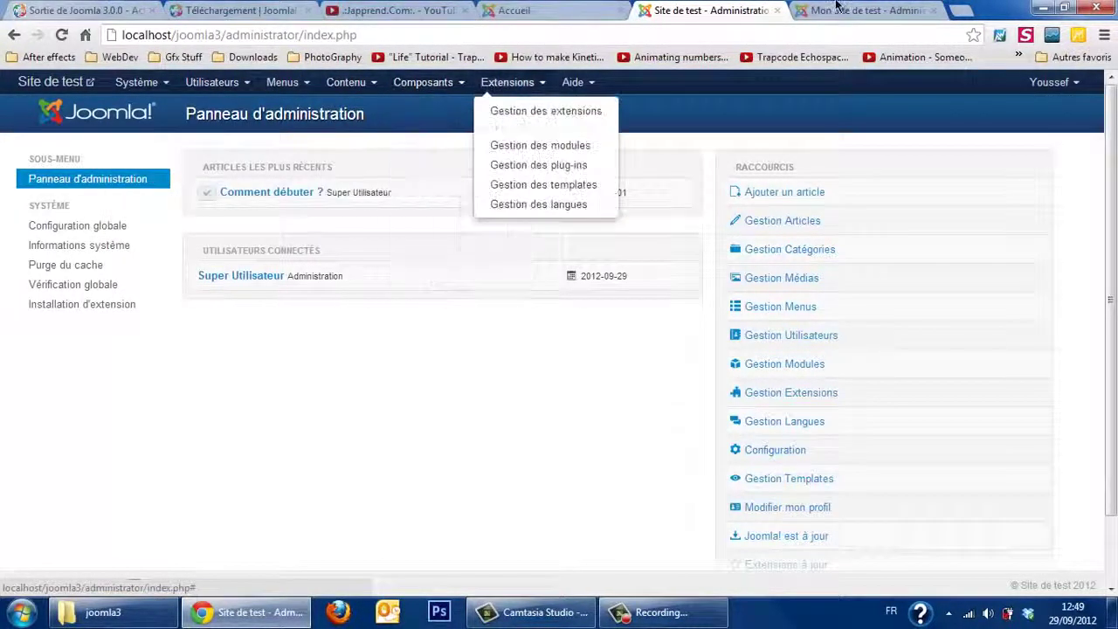
{"action": "key", "text": "ctrl+Tab"}
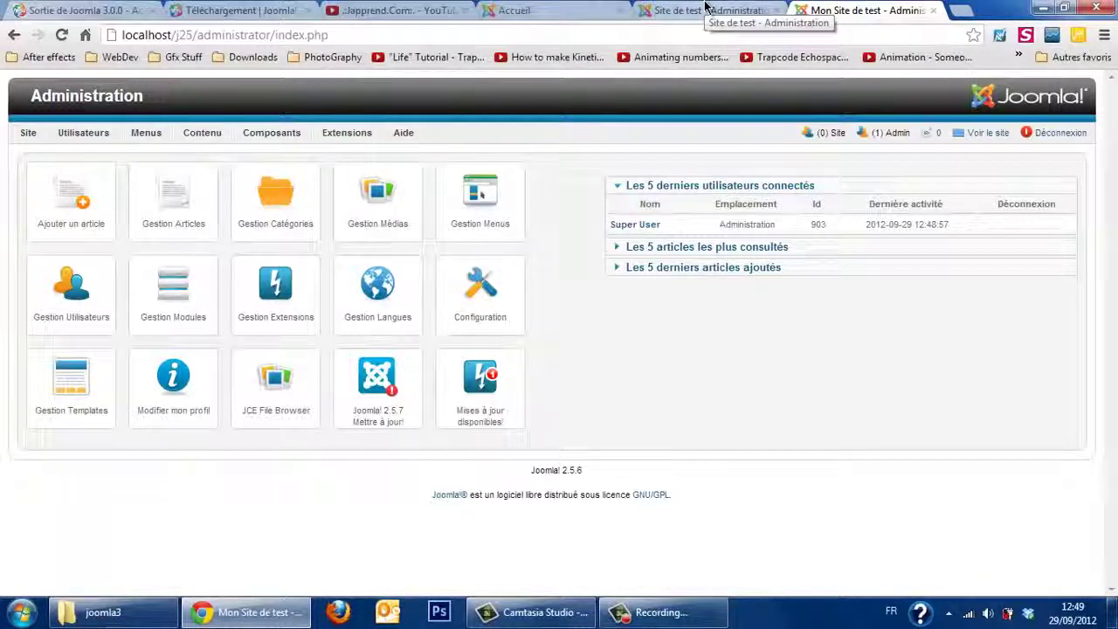
{"action": "left_click", "coordinate": [705, 7]}
{"action": "left_click", "coordinate": [428, 387]}
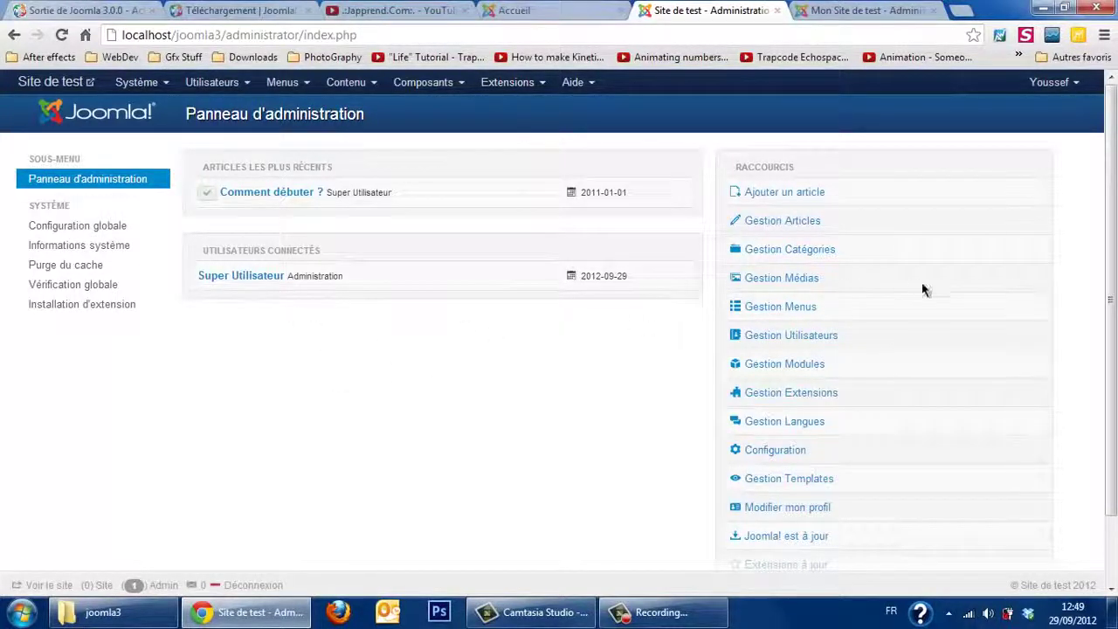
Step: Browse the Joomla 3 System and Content menus, then open another new browser tab
{"action": "scroll", "coordinate": [1111, 297], "scroll_direction": "down", "scroll_amount": 1}
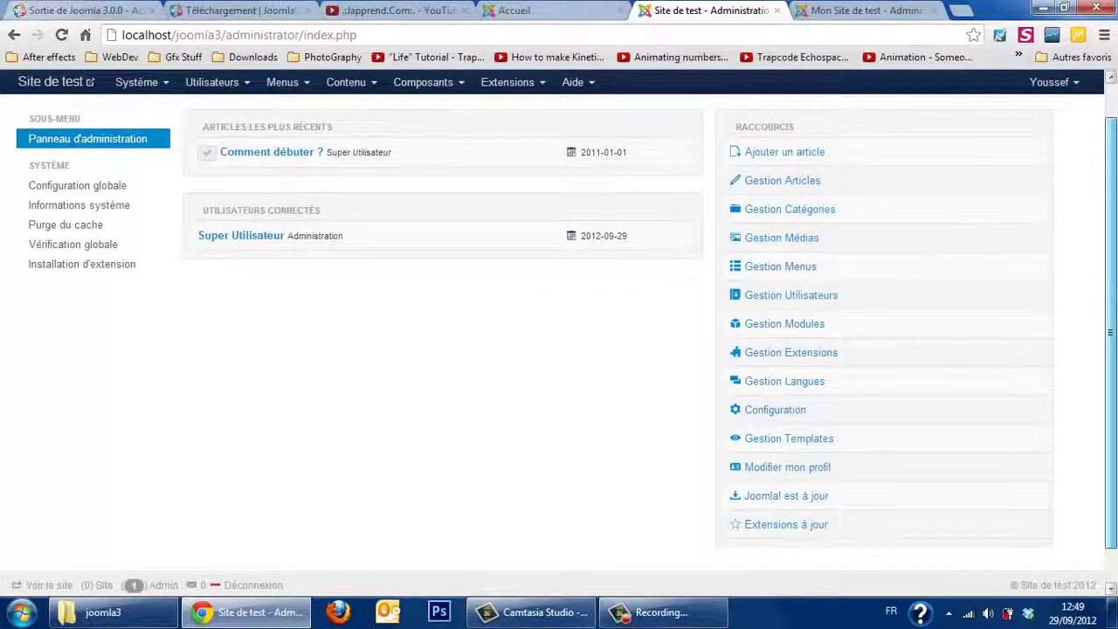
{"action": "scroll", "coordinate": [559, 328], "scroll_direction": "up", "scroll_amount": 1}
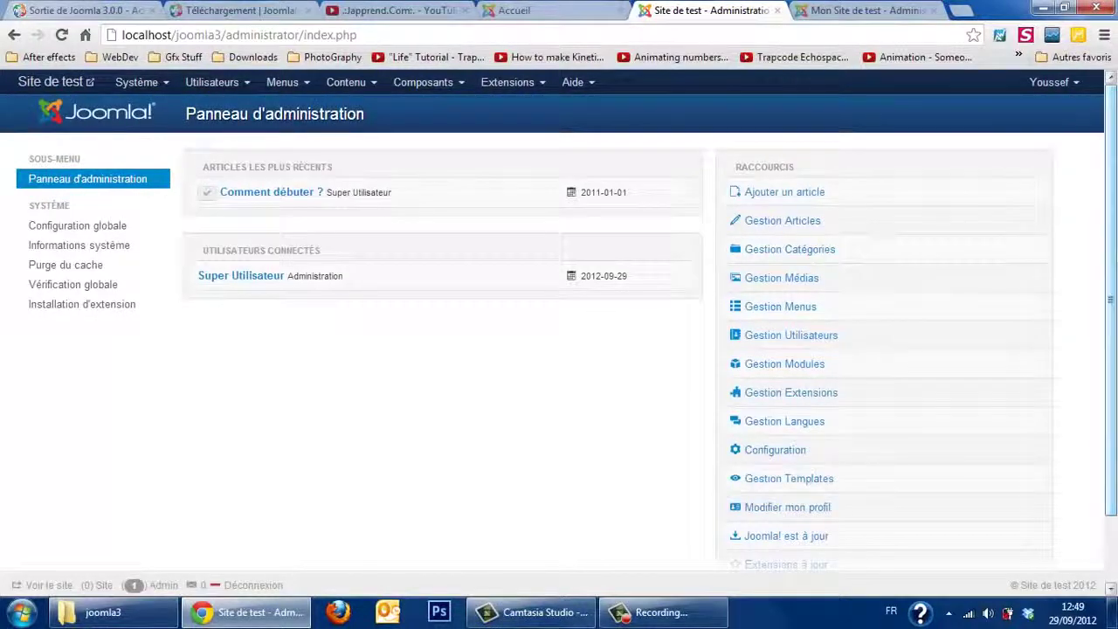
{"action": "left_click", "coordinate": [145, 83]}
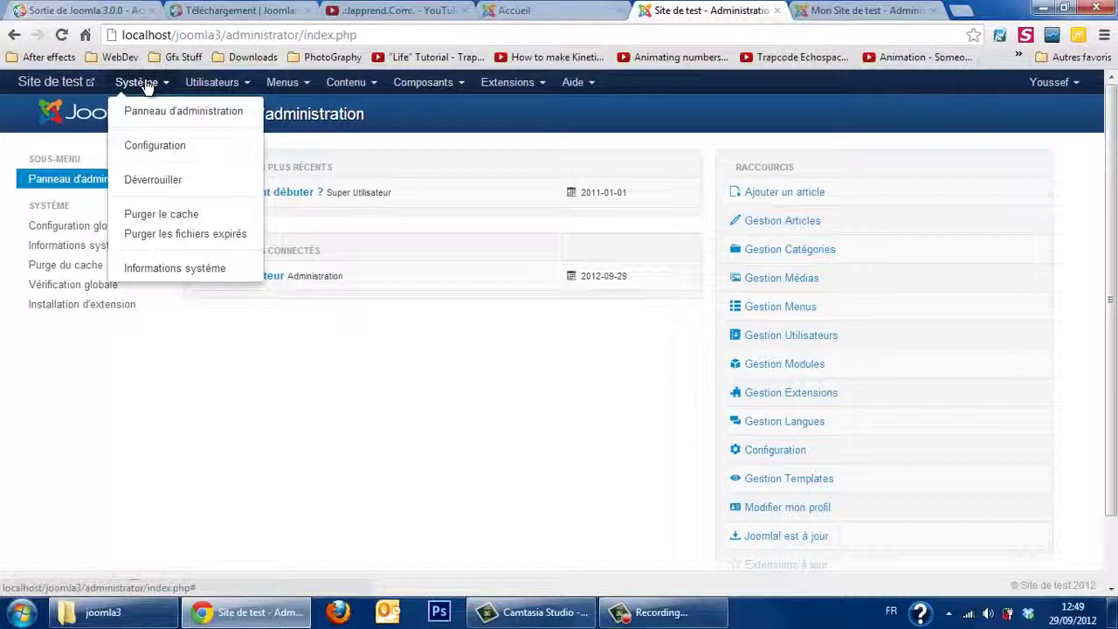
{"action": "left_click", "coordinate": [291, 406]}
{"action": "left_click", "coordinate": [371, 85]}
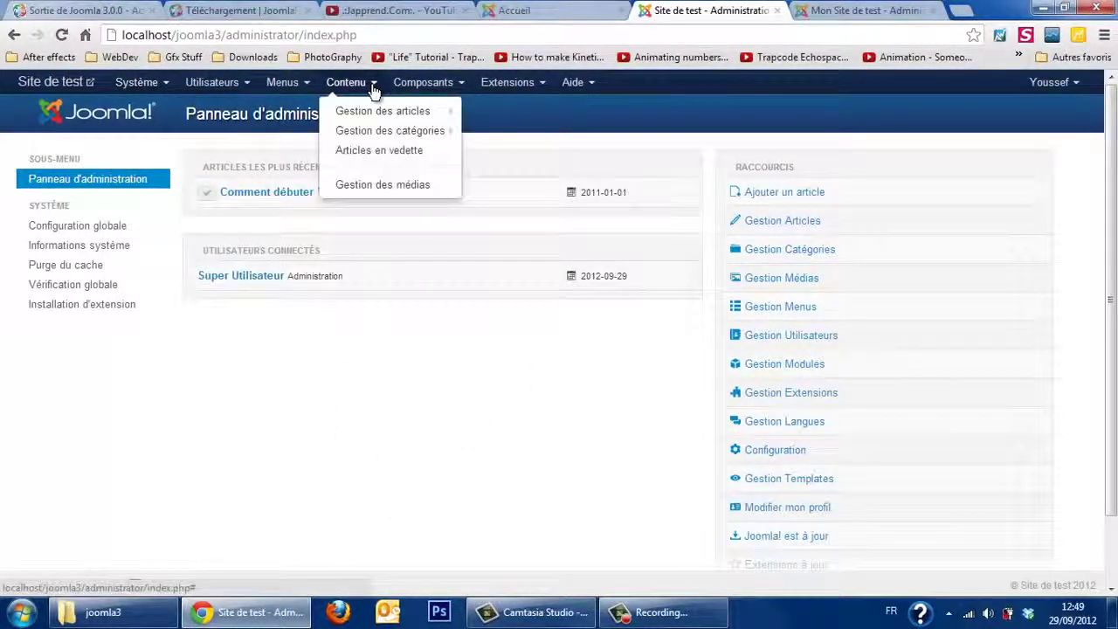
{"action": "left_click", "coordinate": [381, 421]}
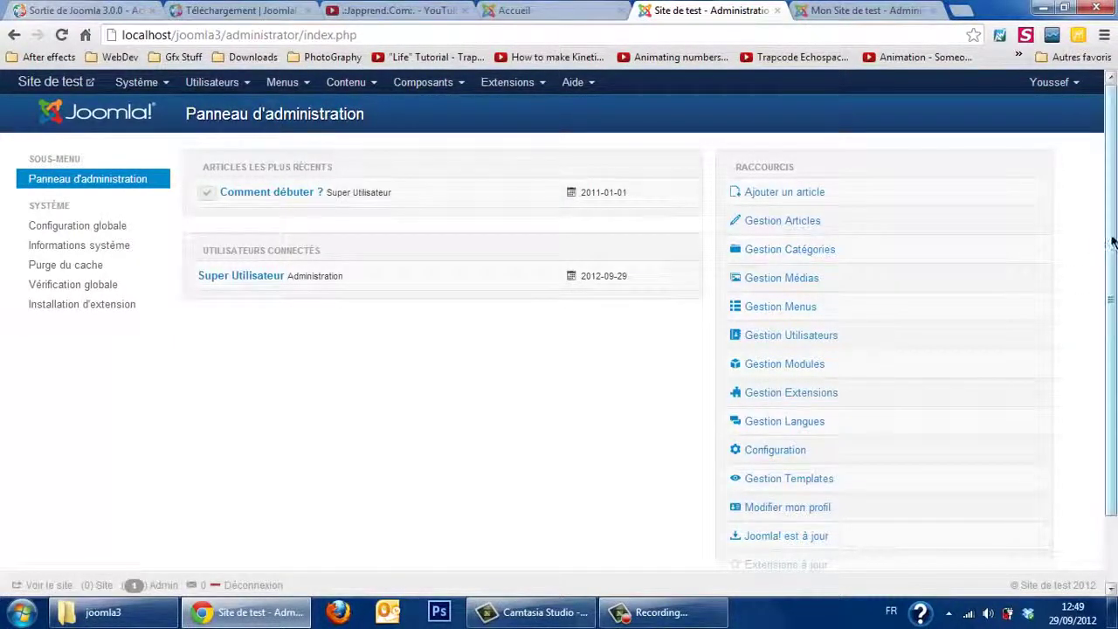
{"action": "mouse_move", "coordinate": [1110, 239]}
{"action": "left_mouse_down"}
{"action": "mouse_move", "coordinate": [1110, 319]}
{"action": "mouse_move", "coordinate": [1109, 249]}
{"action": "left_mouse_up"}
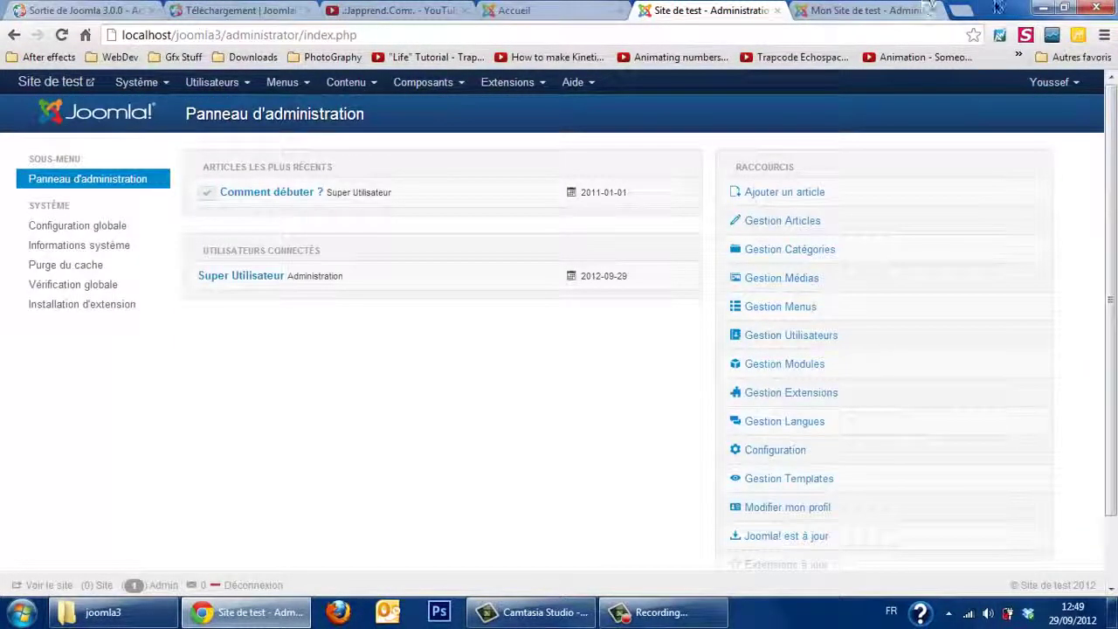
{"action": "left_click", "coordinate": [967, 13]}
Step: Open the Japprend.Com Facebook page from the facebook.com suggestions in a new tab
{"action": "type", "text": "facebook.com"}
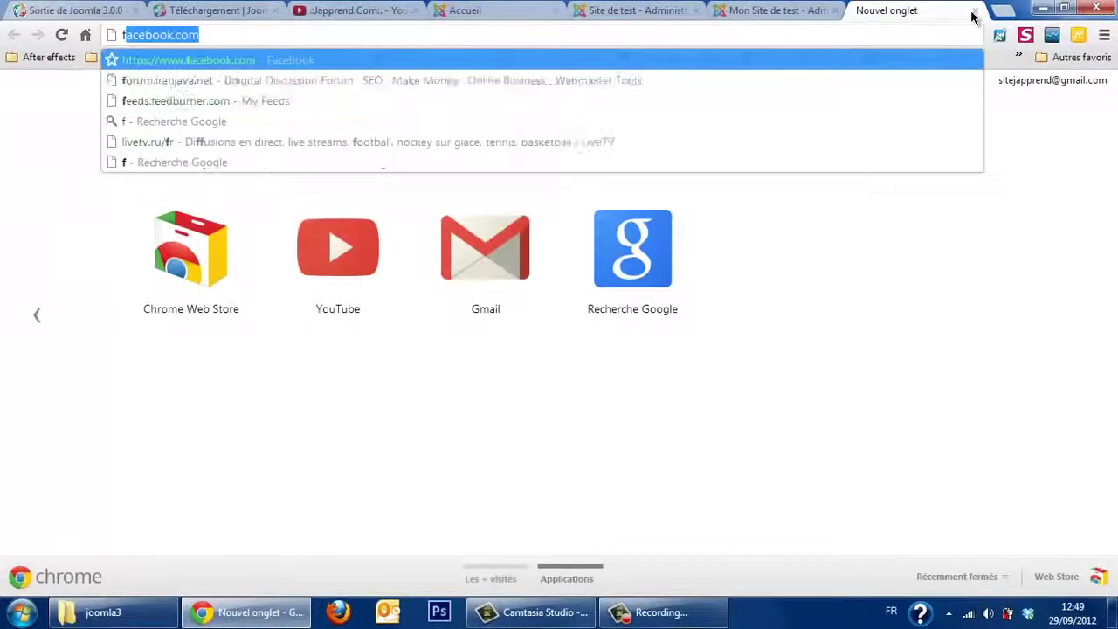
{"action": "key", "text": "End"}
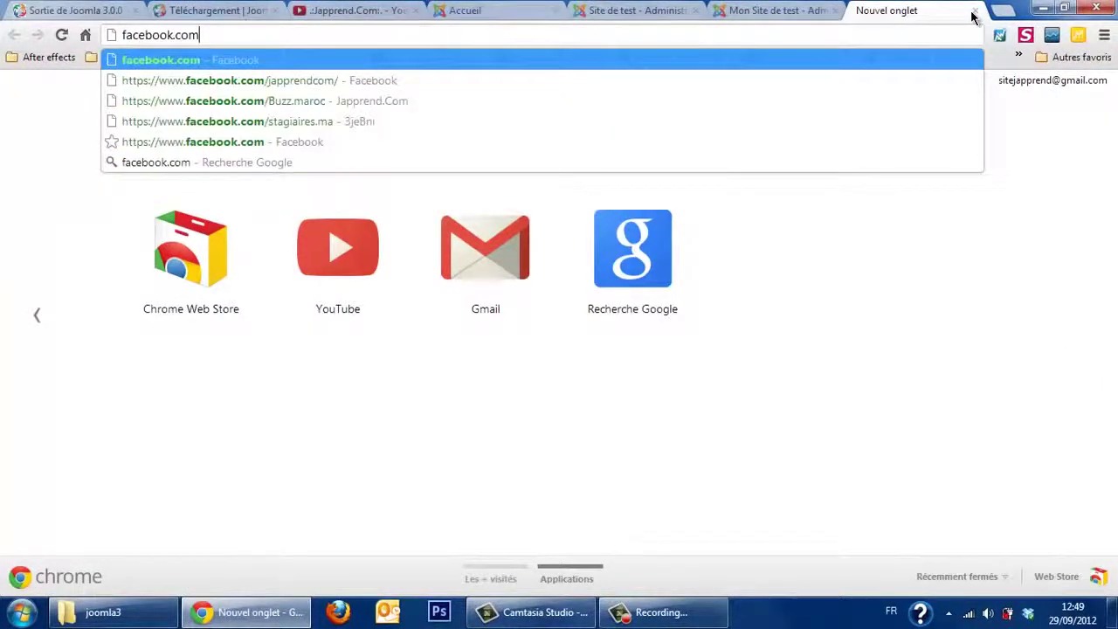
{"action": "type", "text": "/"}
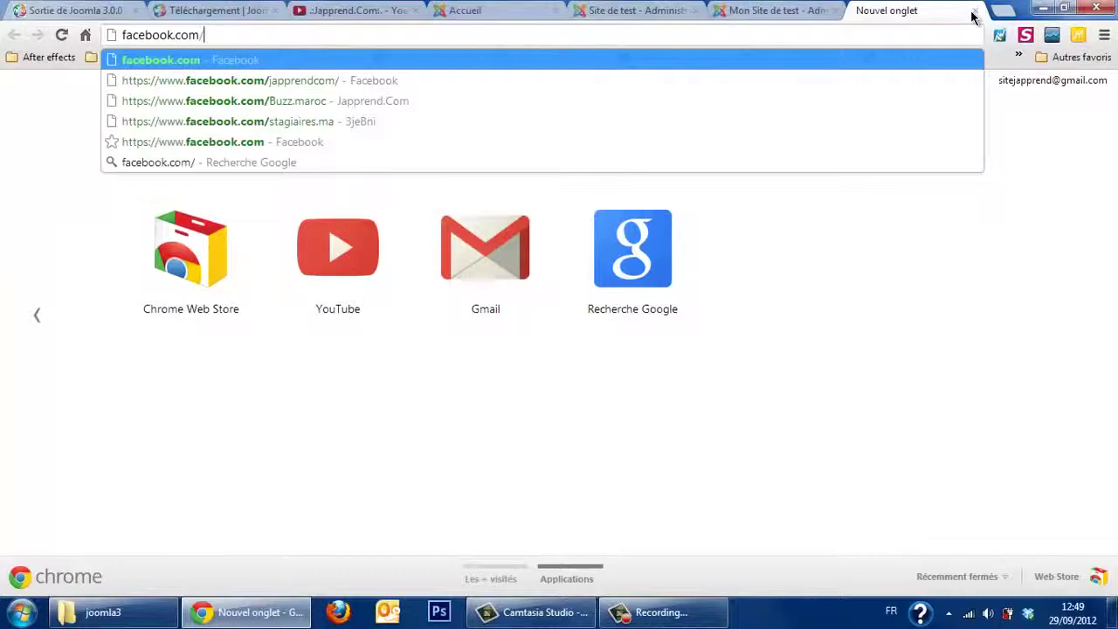
{"action": "key", "text": "Down"}
{"action": "key", "text": "Return"}
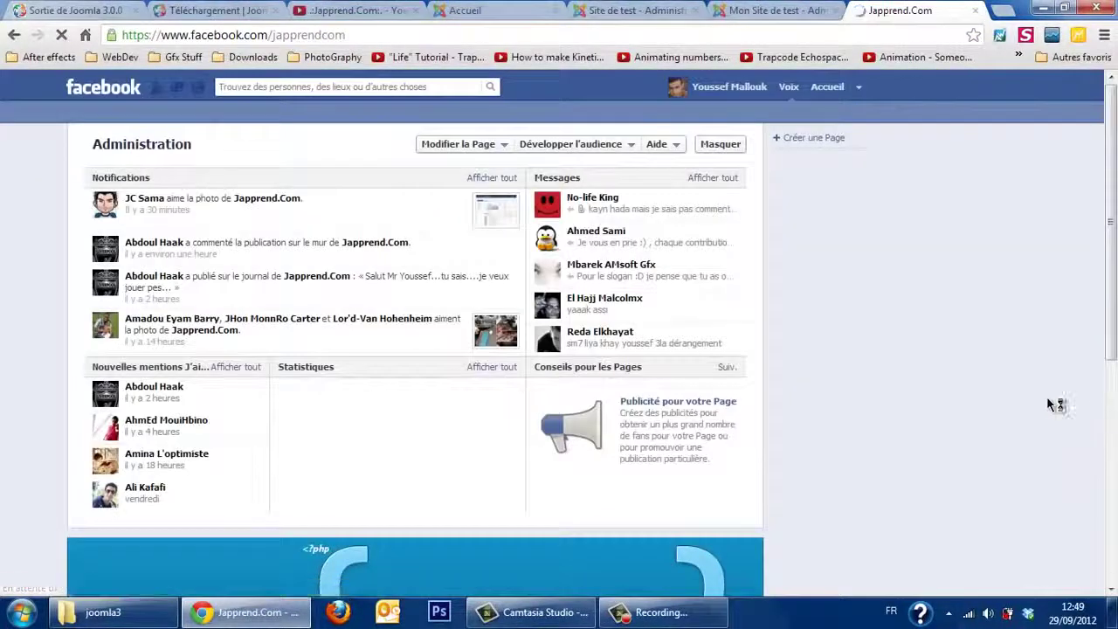
Step: View its Joomla 3.0 dashboard photo, then return to the Joomla 3 administration tab
{"action": "left_click", "coordinate": [504, 223]}
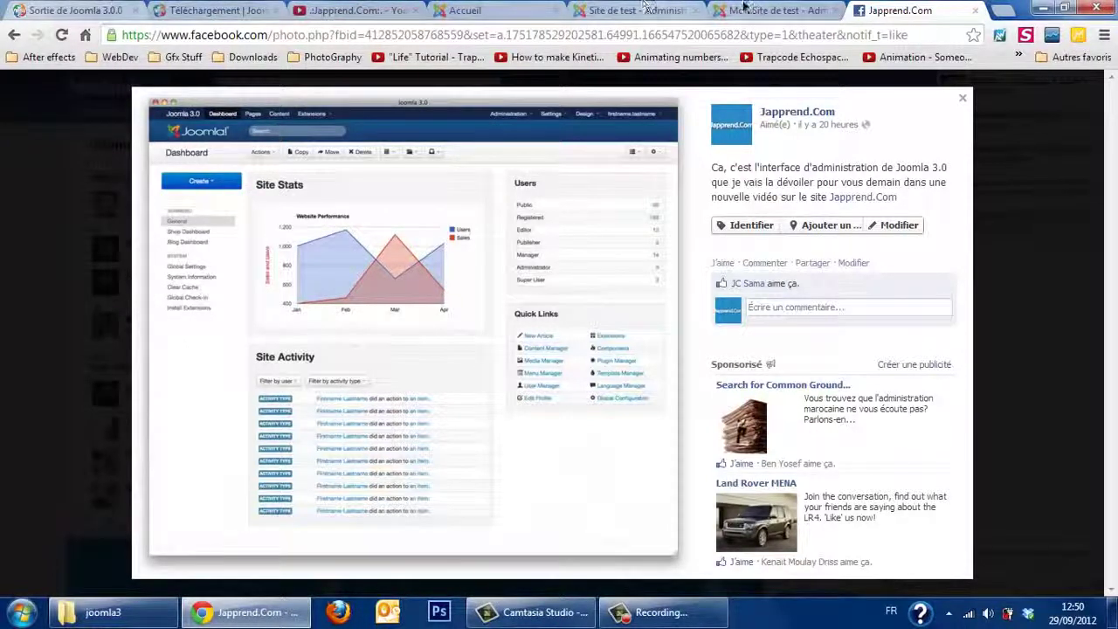
{"action": "left_click", "coordinate": [743, 9]}
{"action": "left_click", "coordinate": [633, 9]}
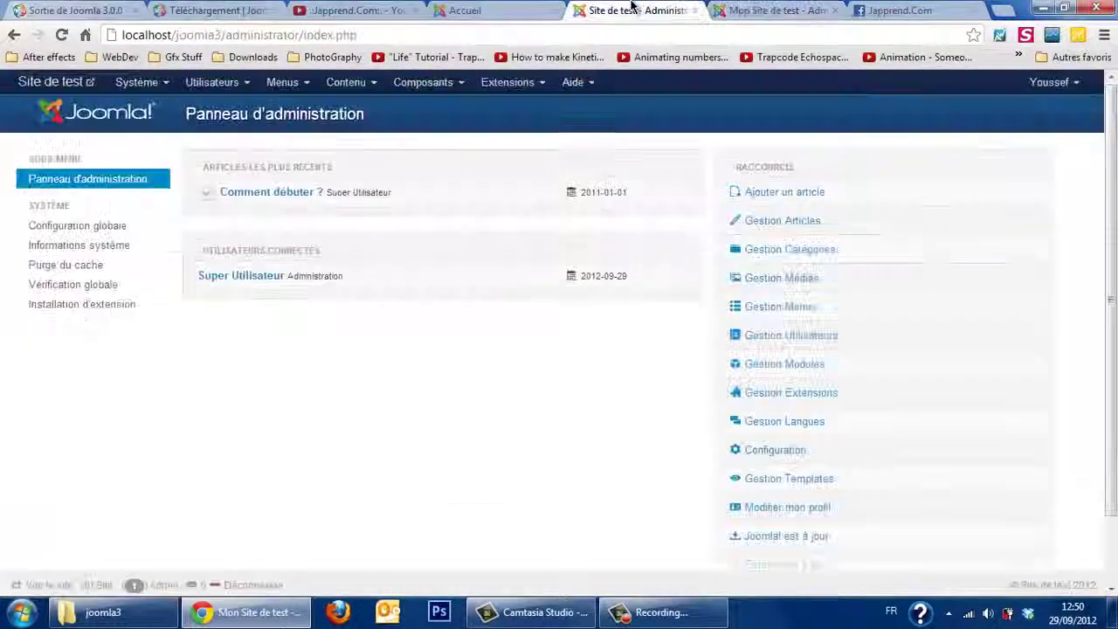
Step: Review Informations système, then go back to the Panneau d'administration via the Système menu
{"action": "left_click", "coordinate": [116, 247]}
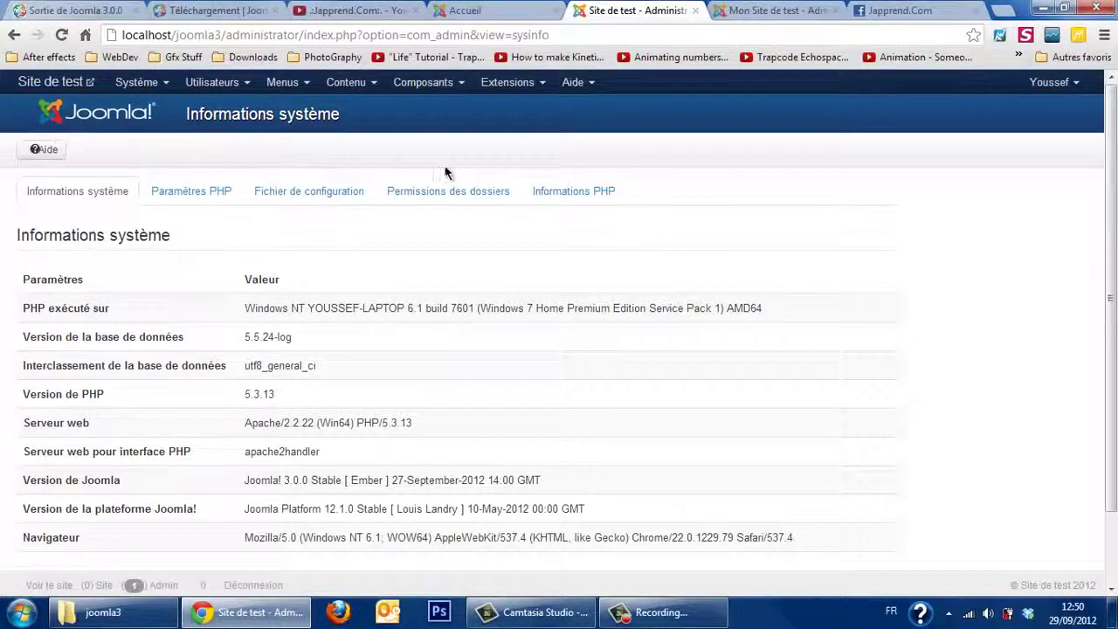
{"action": "left_click", "coordinate": [147, 87]}
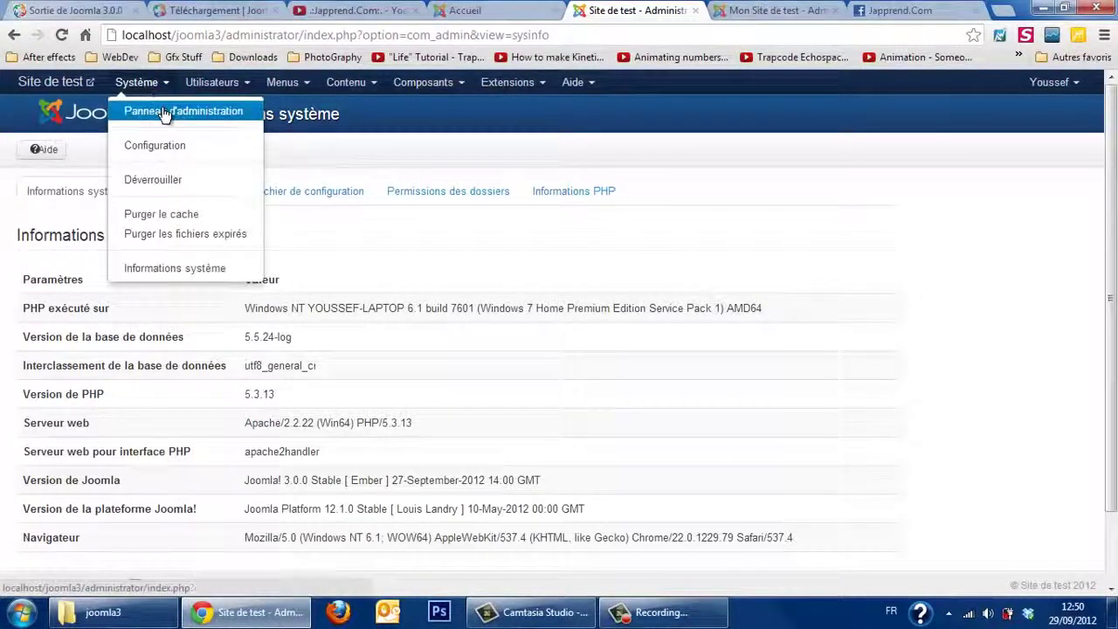
{"action": "left_click", "coordinate": [165, 116]}
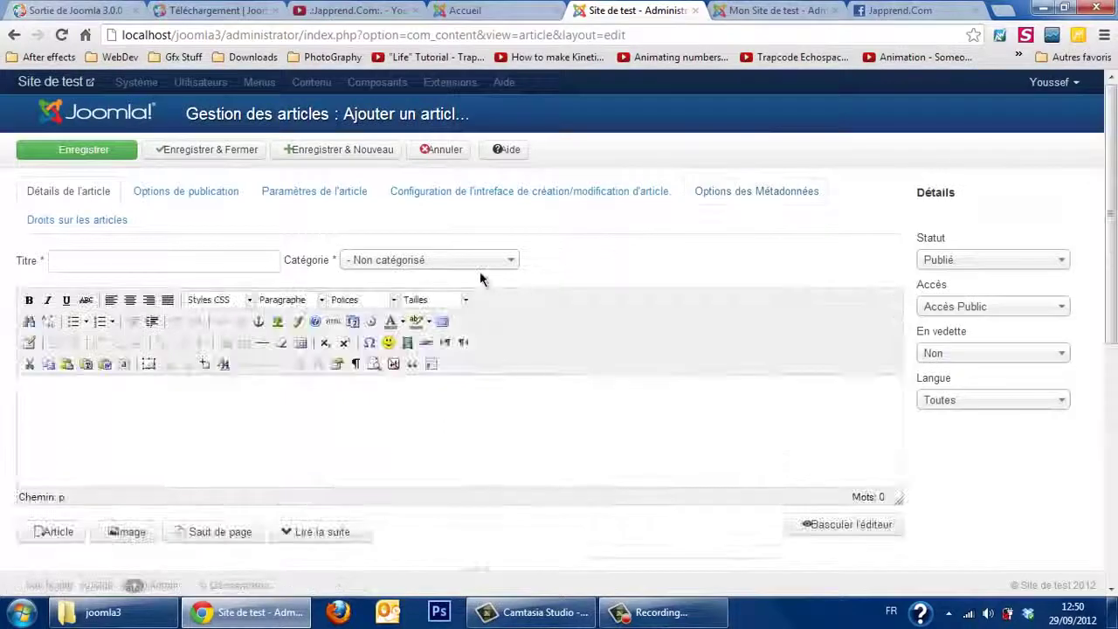
Step: Enter 'Article de test' as the article title
{"action": "left_click", "coordinate": [220, 260]}
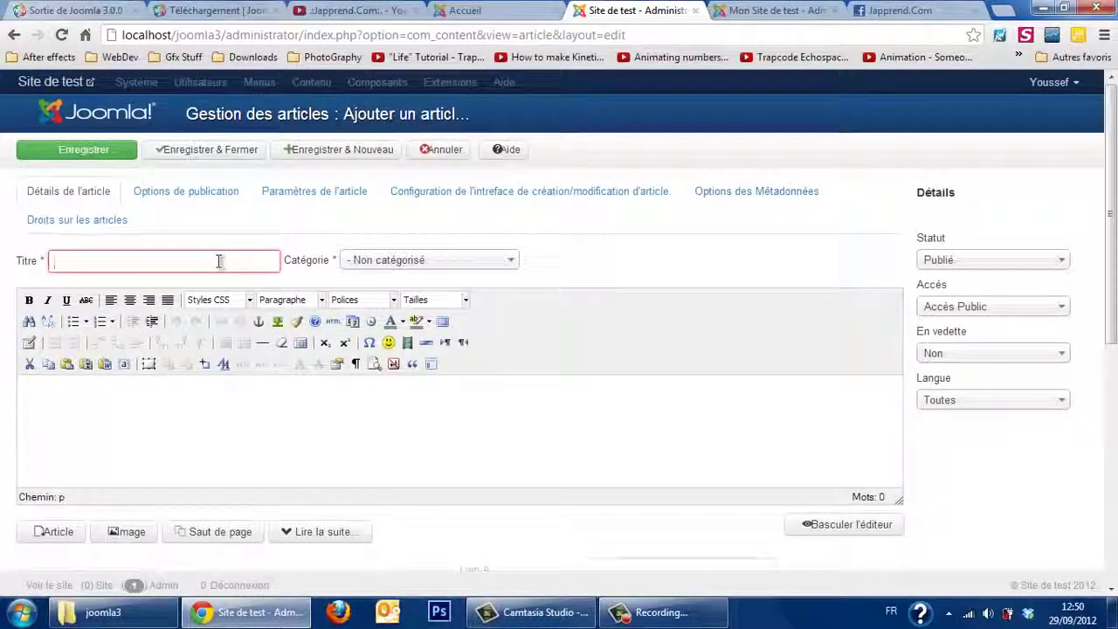
{"action": "type", "text": "Article de test"}
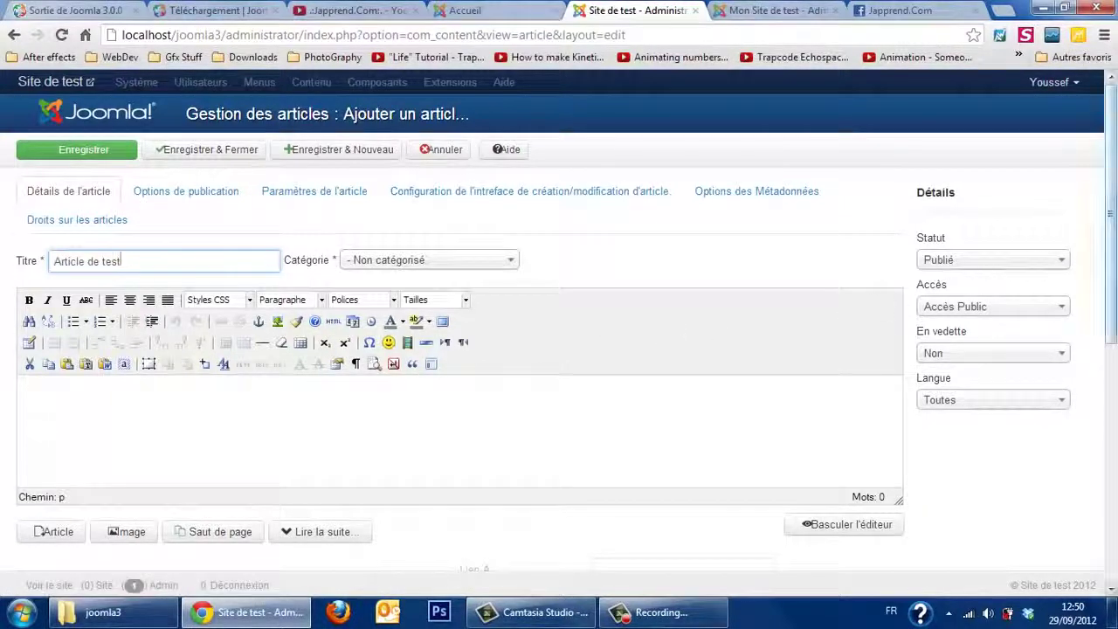
{"action": "scroll", "coordinate": [785, 278], "scroll_direction": "down", "scroll_amount": 3}
{"action": "scroll", "coordinate": [785, 278], "scroll_direction": "up", "scroll_amount": 2}
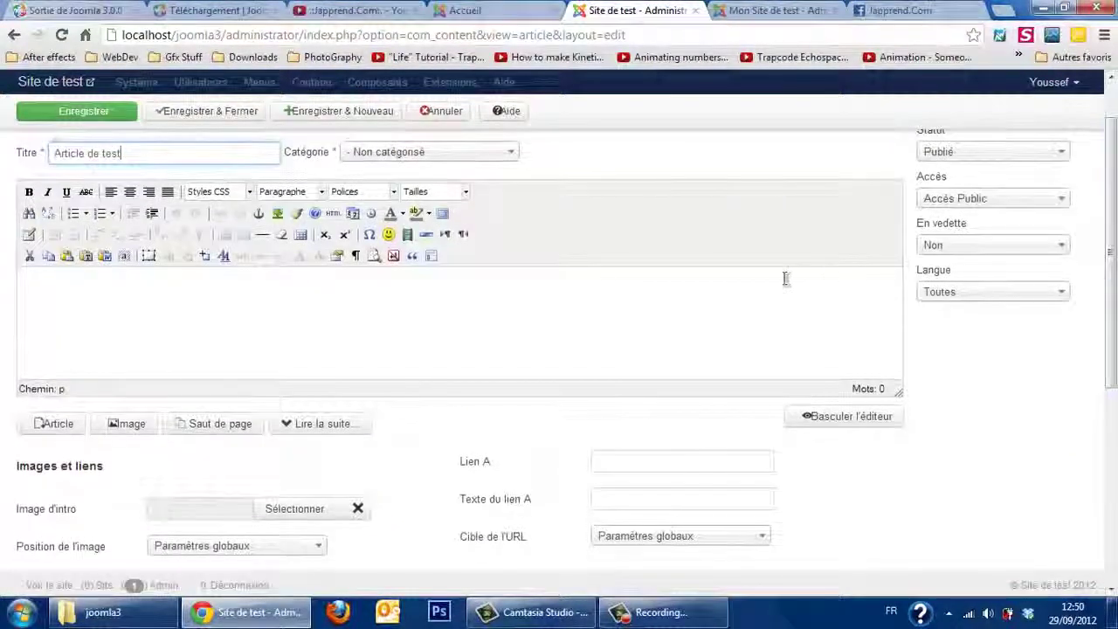
Step: Fill the body with three paragraphs of the repeated sentence 'Ceci est un test.' using copy-paste
{"action": "left_click", "coordinate": [774, 278]}
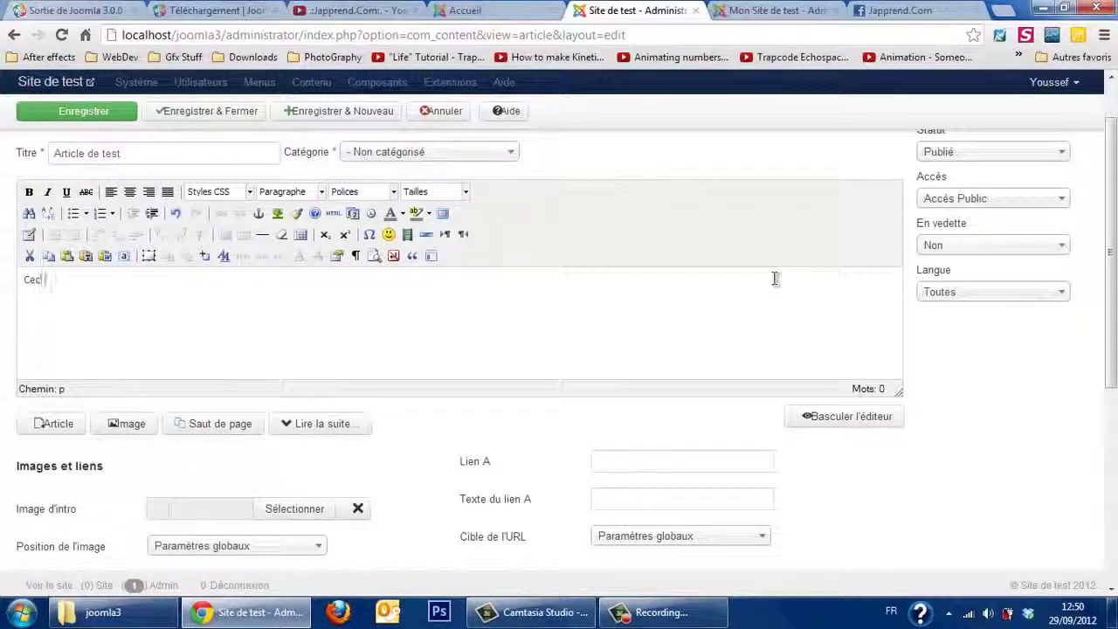
{"action": "type", "text": "Ceci est un test"}
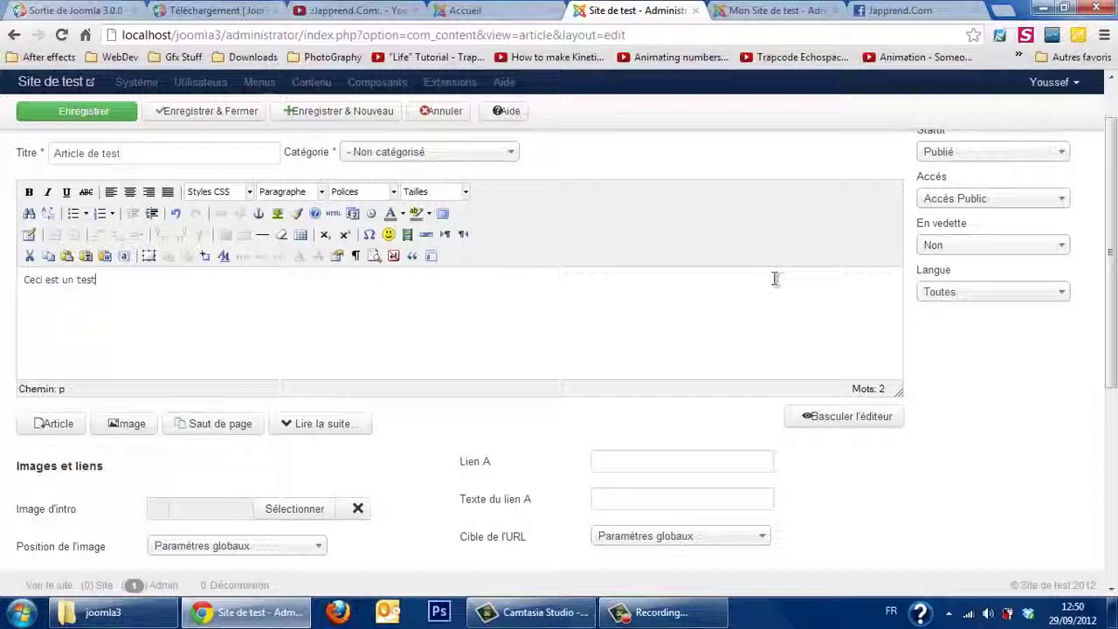
{"action": "key", "text": "ctrl+a"}
{"action": "key", "text": "ctrl+c"}
{"action": "key", "text": "ctrl+v"}
{"action": "key", "text": "ctrl+v"}
{"action": "key", "text": "ctrl+v"}
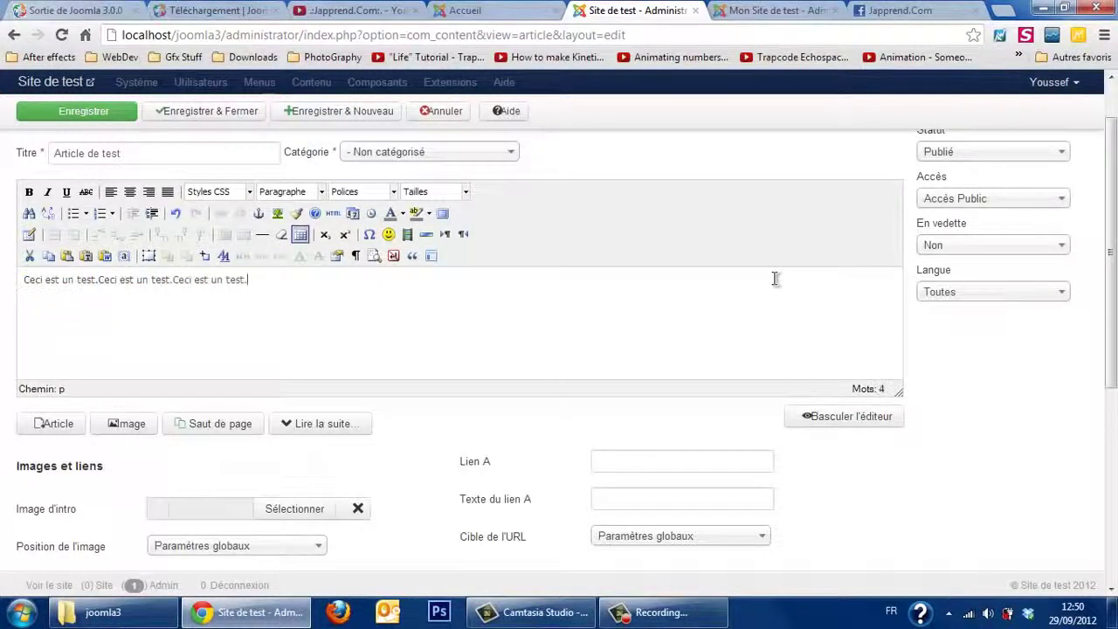
{"action": "key", "text": "ctrl+v"}
{"action": "key", "text": "ctrl+v"}
{"action": "key", "text": "ctrl+v"}
{"action": "key", "text": "ctrl+v"}
{"action": "key", "text": "ctrl+v"}
{"action": "key", "text": "ctrl+v"}
{"action": "key", "text": "ctrl+v"}
{"action": "key", "text": "ctrl+v"}
{"action": "key", "text": "ctrl+v"}
{"action": "key", "text": "ctrl+v"}
{"action": "key", "text": "ctrl+v"}
{"action": "key", "text": "ctrl+v"}
{"action": "key", "text": "ctrl+v"}
{"action": "key", "text": "ctrl+v"}
{"action": "key", "text": "ctrl+v"}
{"action": "key", "text": "ctrl+v"}
{"action": "key", "text": "ctrl+v"}
{"action": "key", "text": "ctrl+v"}
{"action": "key", "text": "ctrl+a"}
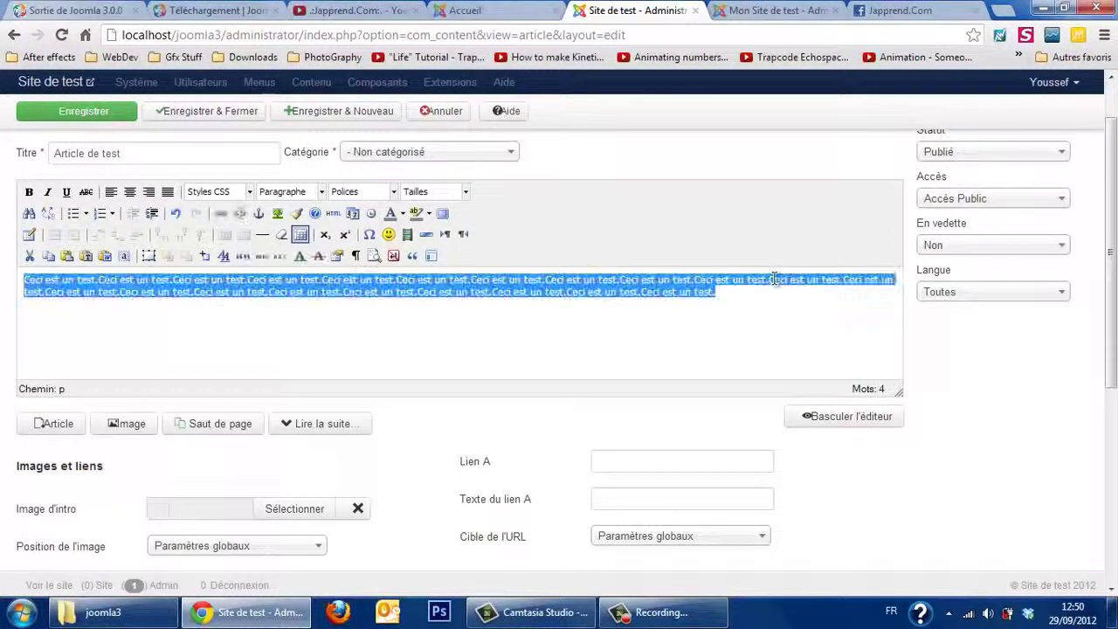
{"action": "key", "text": "Right"}
{"action": "key", "text": "Return"}
{"action": "key", "text": "ctrl+v"}
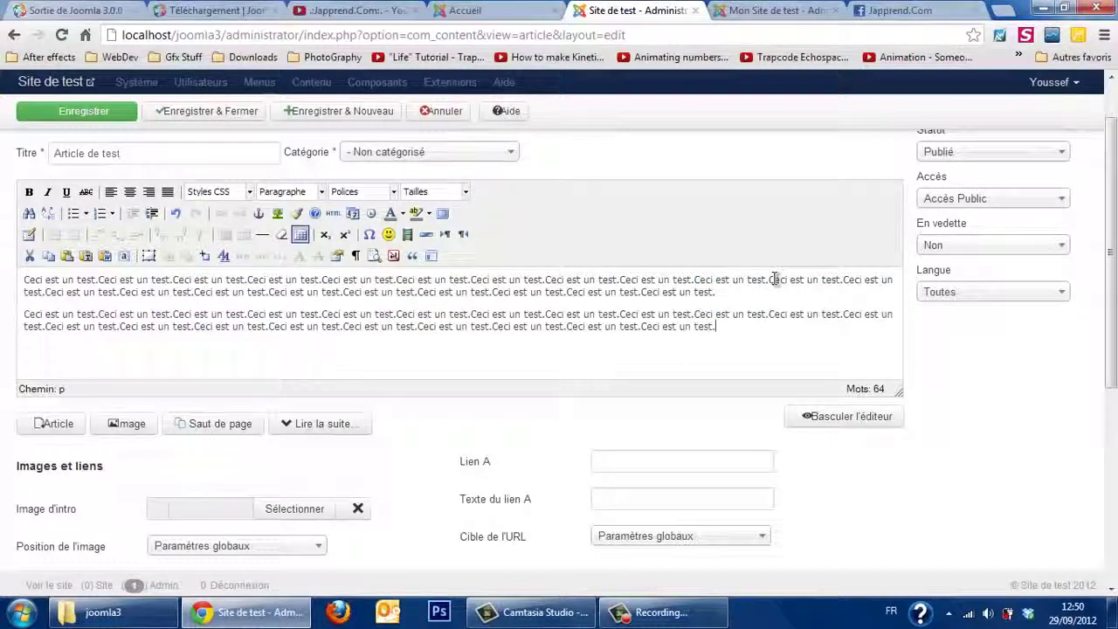
{"action": "key", "text": "ctrl+v"}
{"action": "key", "text": "BackSpace"}
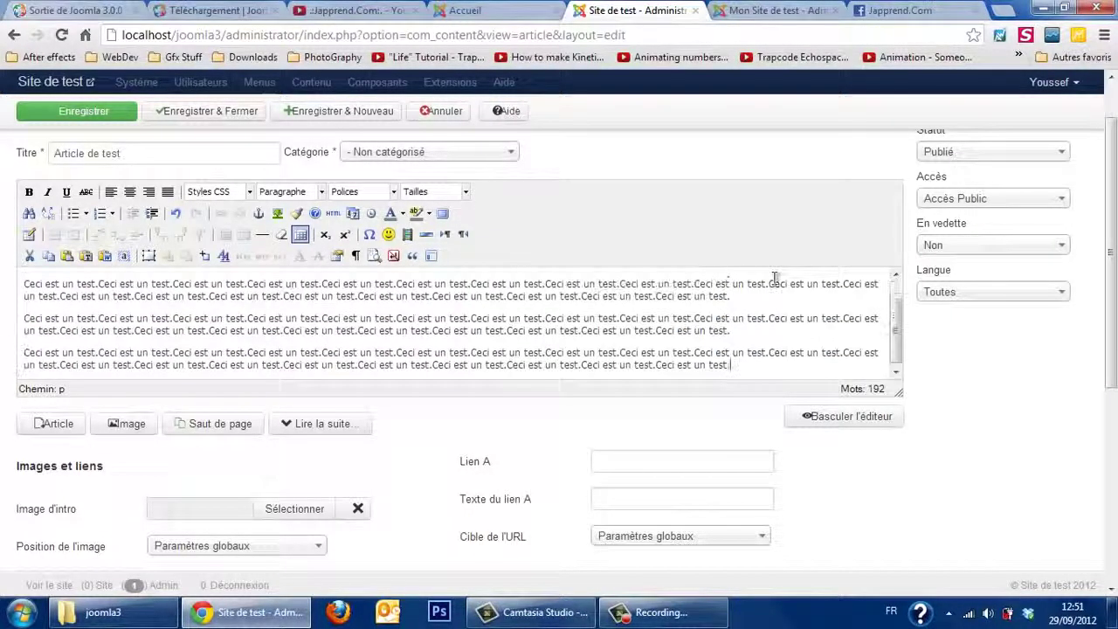
Step: Fully justify all three paragraphs and place the cursor at the start of the text
{"action": "key", "text": "ctrl+a"}
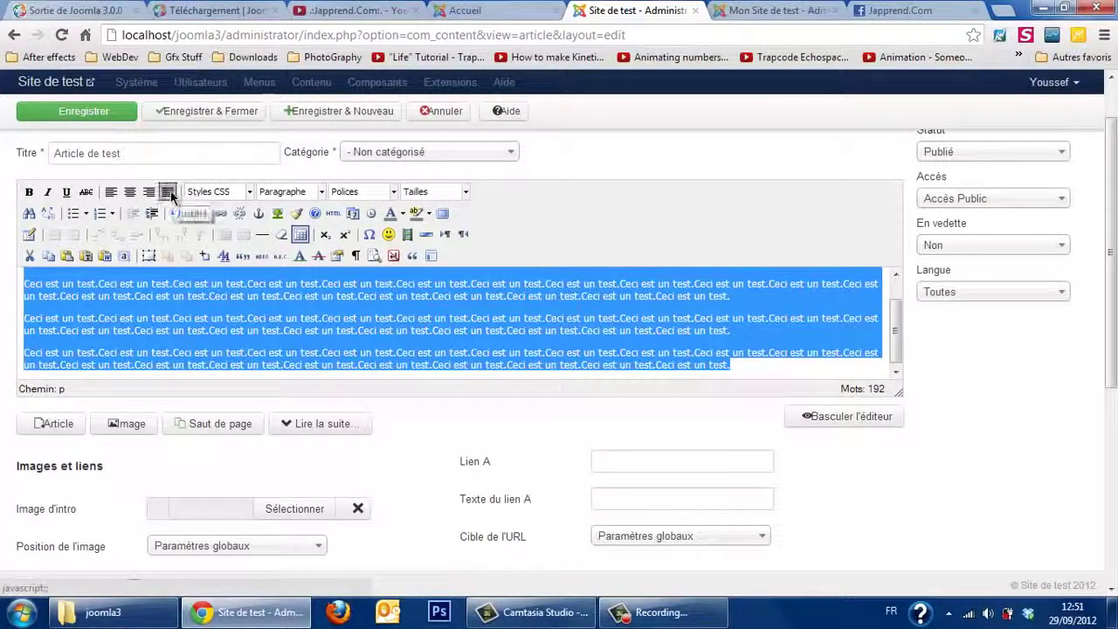
{"action": "left_click", "coordinate": [167, 191]}
{"action": "left_click_drag", "start_coordinate": [897, 343], "coordinate": [897, 296]}
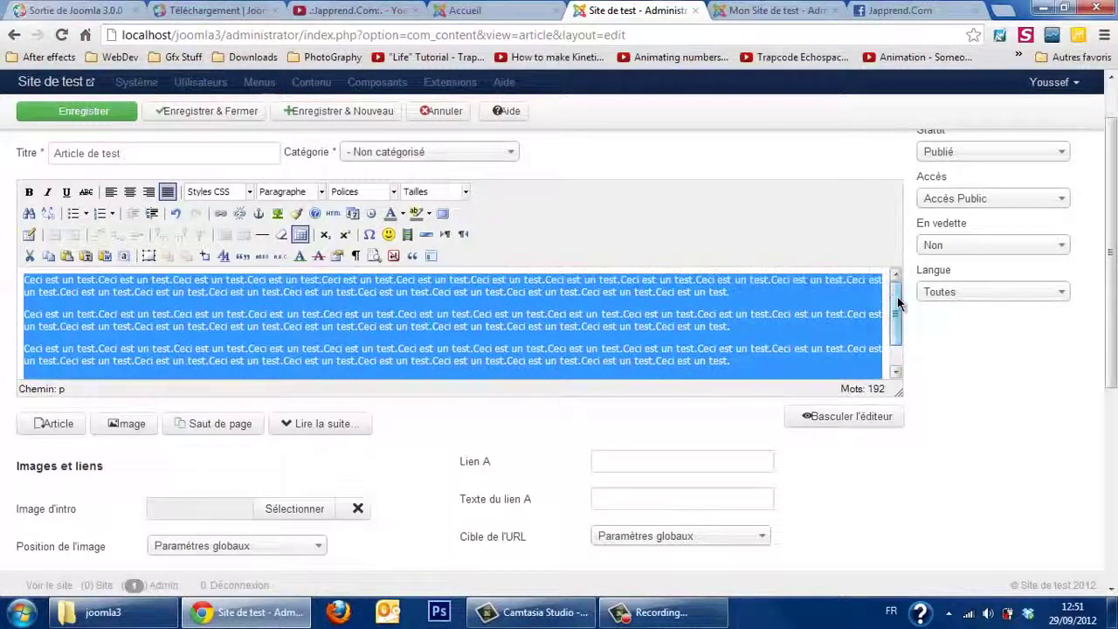
{"action": "left_click", "coordinate": [27, 278]}
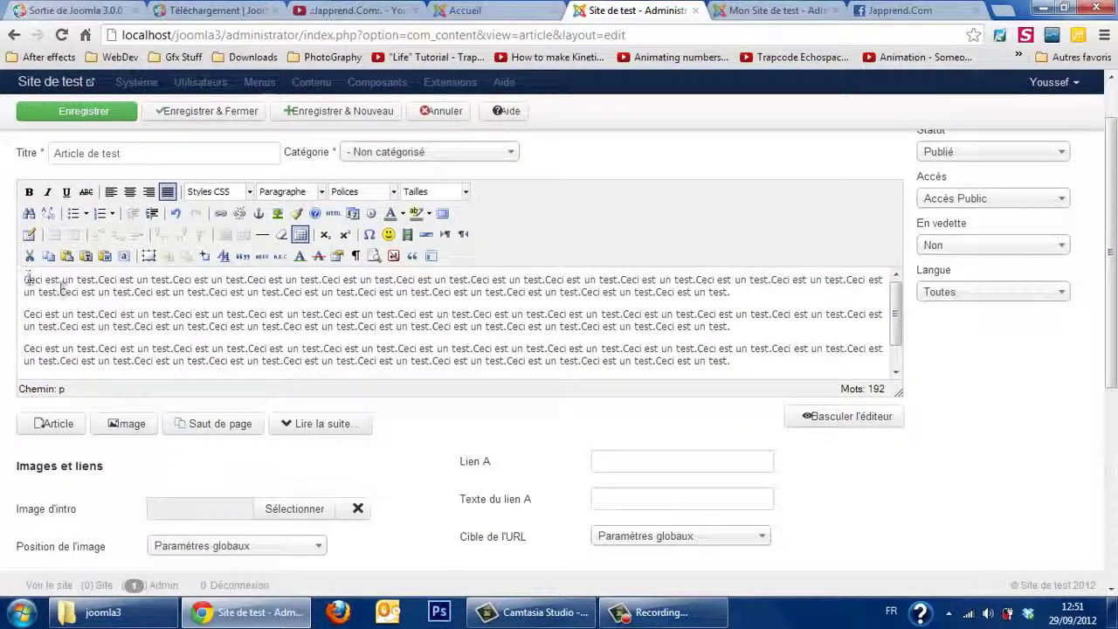
Step: Insert the koala image from sampledata/parks/animals into the article, aligned Gauche
{"action": "left_click", "coordinate": [144, 425]}
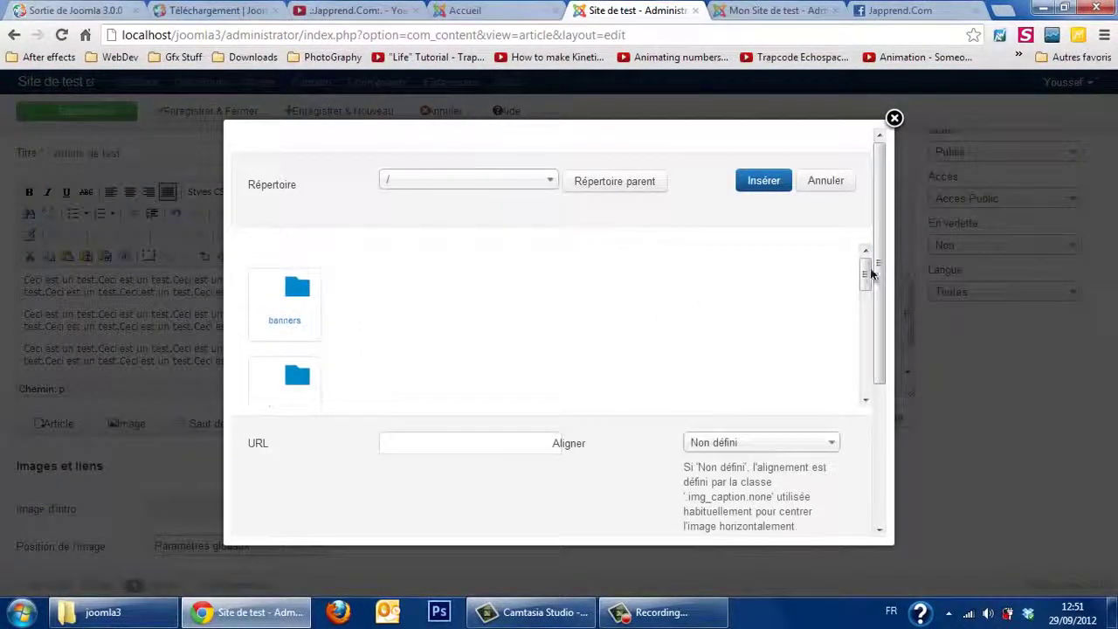
{"action": "left_click_drag", "start_coordinate": [866, 276], "coordinate": [876, 324]}
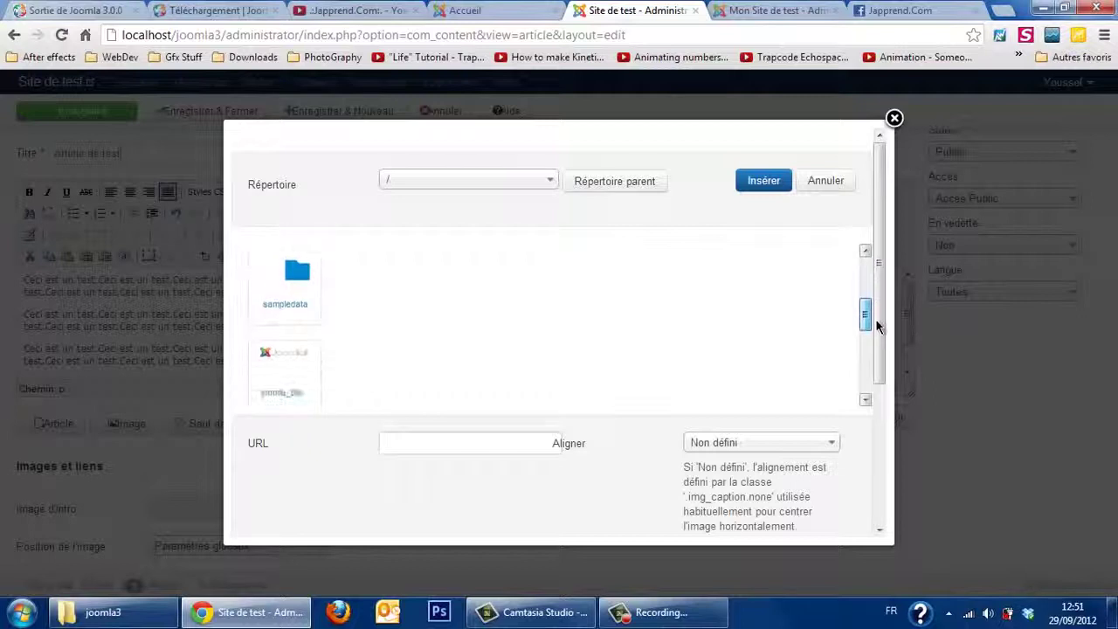
{"action": "left_click", "coordinate": [296, 302]}
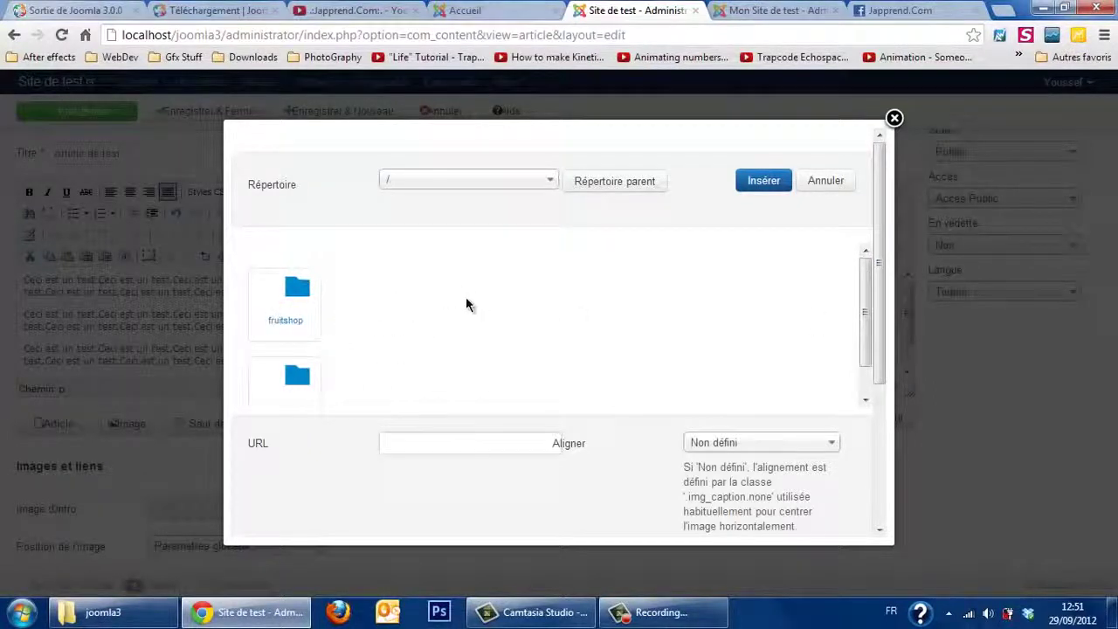
{"action": "left_click_drag", "start_coordinate": [864, 316], "coordinate": [871, 349]}
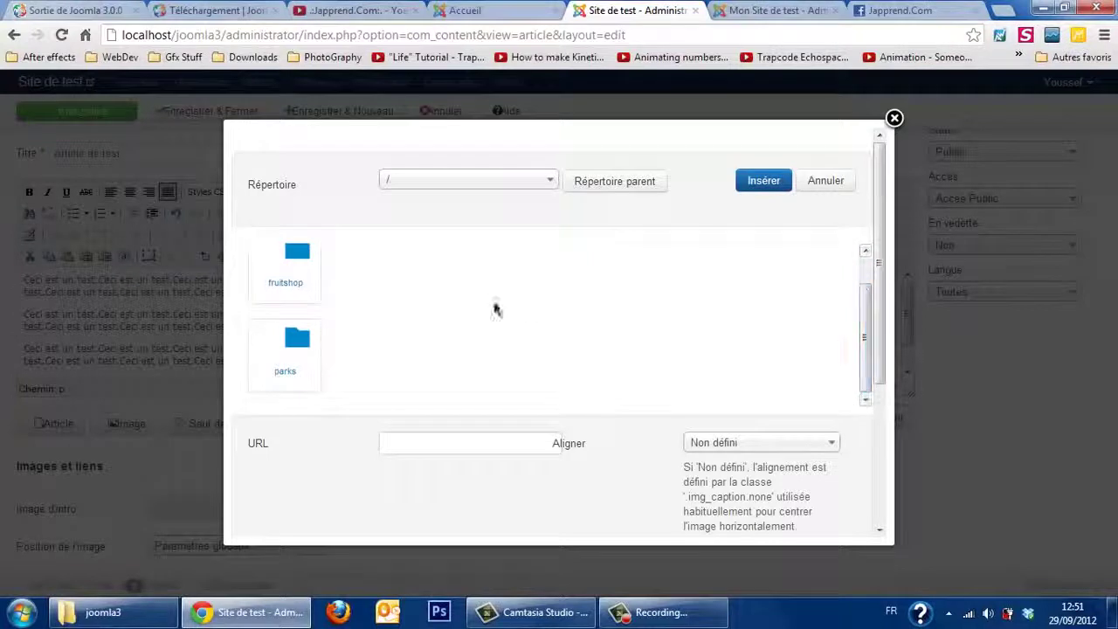
{"action": "left_click", "coordinate": [304, 333]}
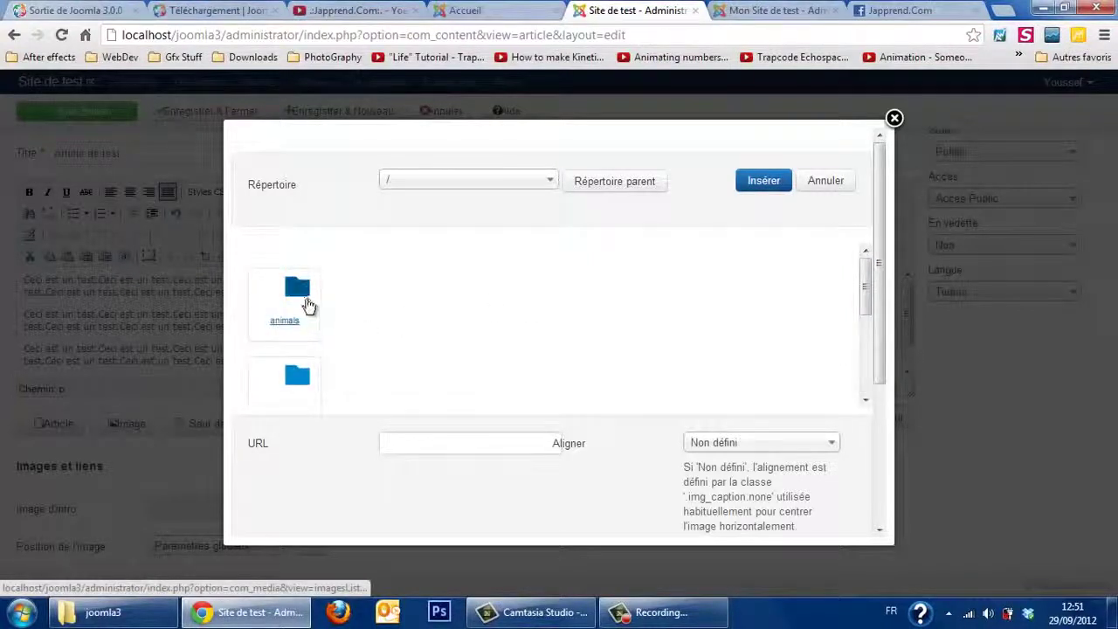
{"action": "left_click", "coordinate": [306, 304]}
{"action": "left_click", "coordinate": [284, 288]}
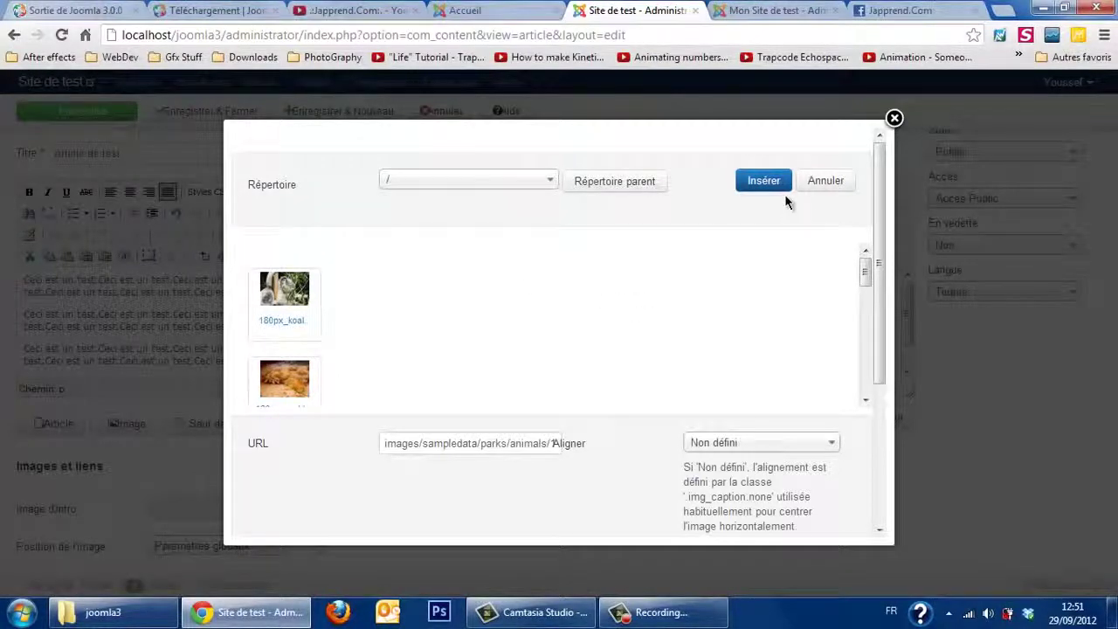
{"action": "left_click", "coordinate": [806, 445]}
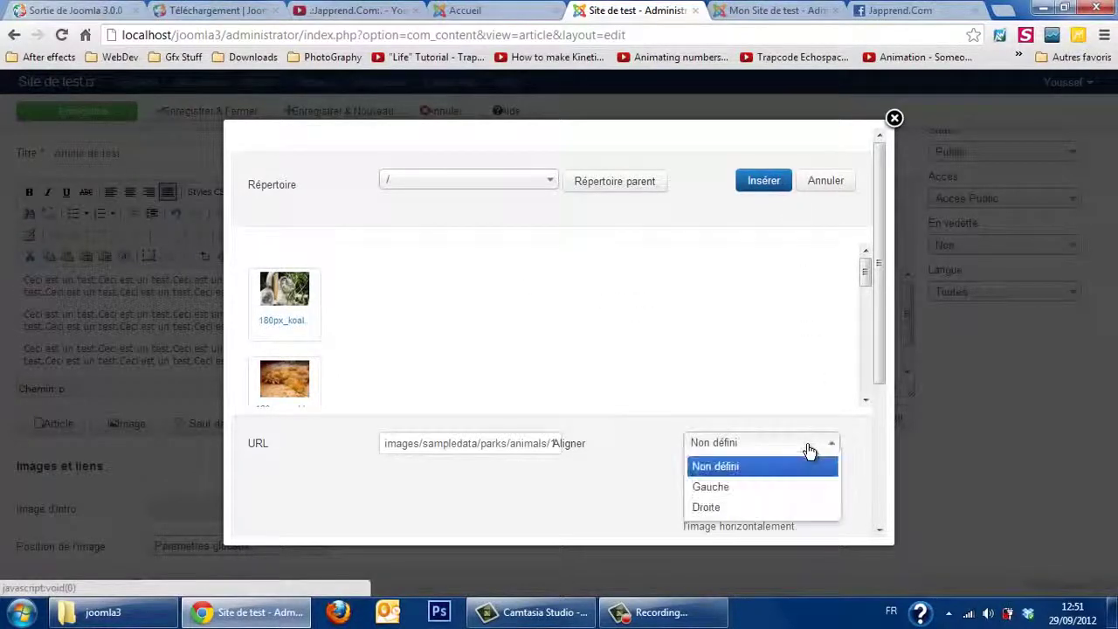
{"action": "left_click", "coordinate": [777, 488]}
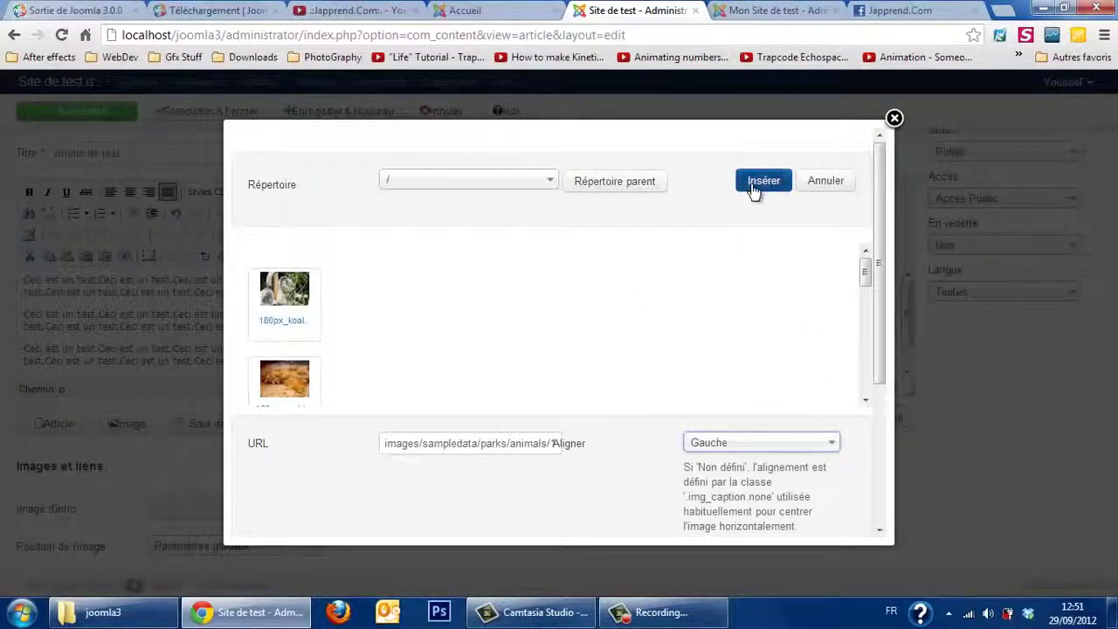
{"action": "left_click", "coordinate": [753, 185]}
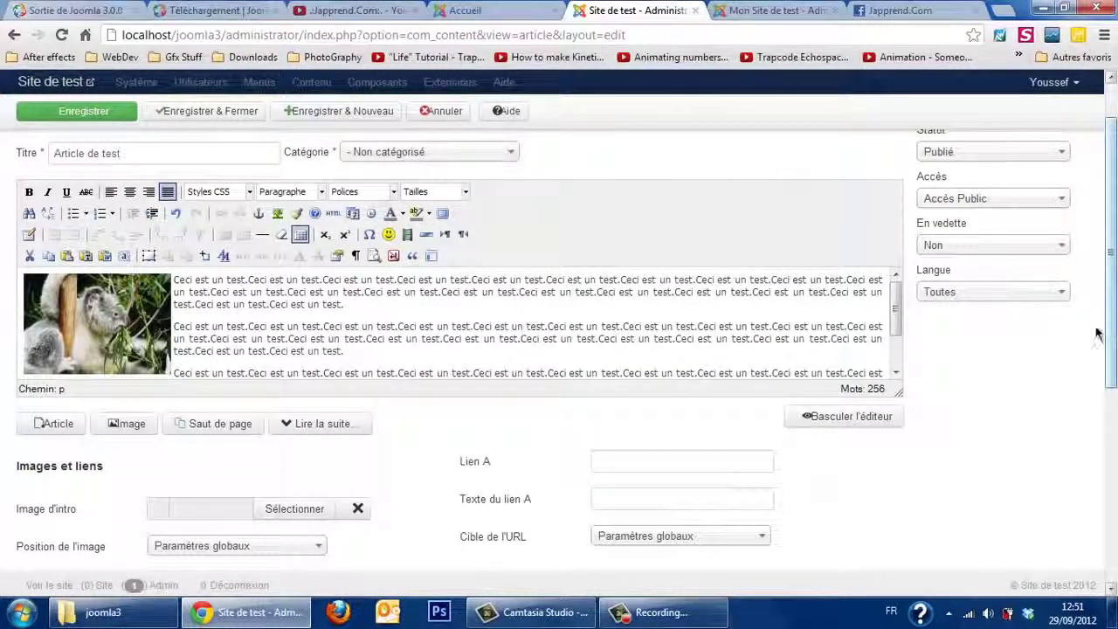
Step: Set Image d'intro to the first picture in images/sampledata/parks/landscape
{"action": "left_click_drag", "start_coordinate": [1110, 333], "coordinate": [1110, 385]}
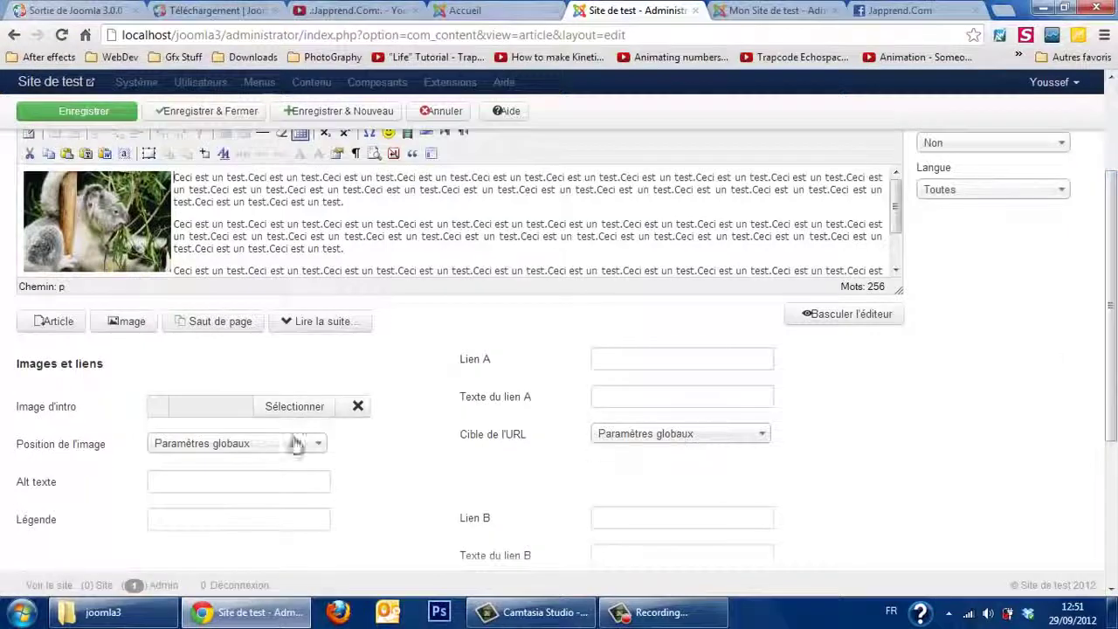
{"action": "left_click", "coordinate": [297, 407]}
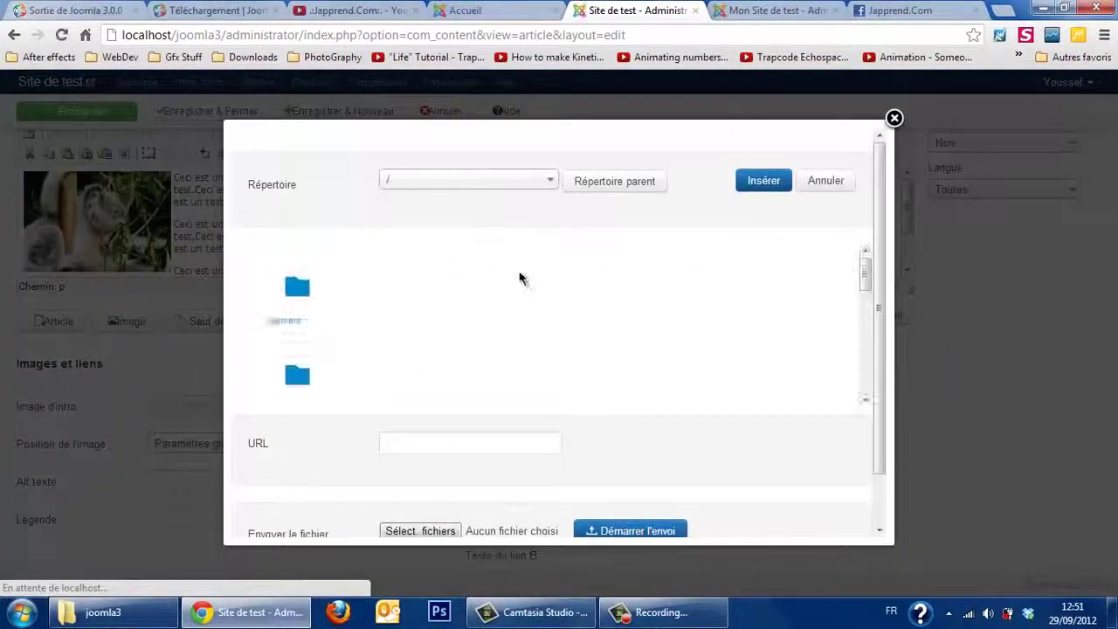
{"action": "left_click", "coordinate": [278, 322]}
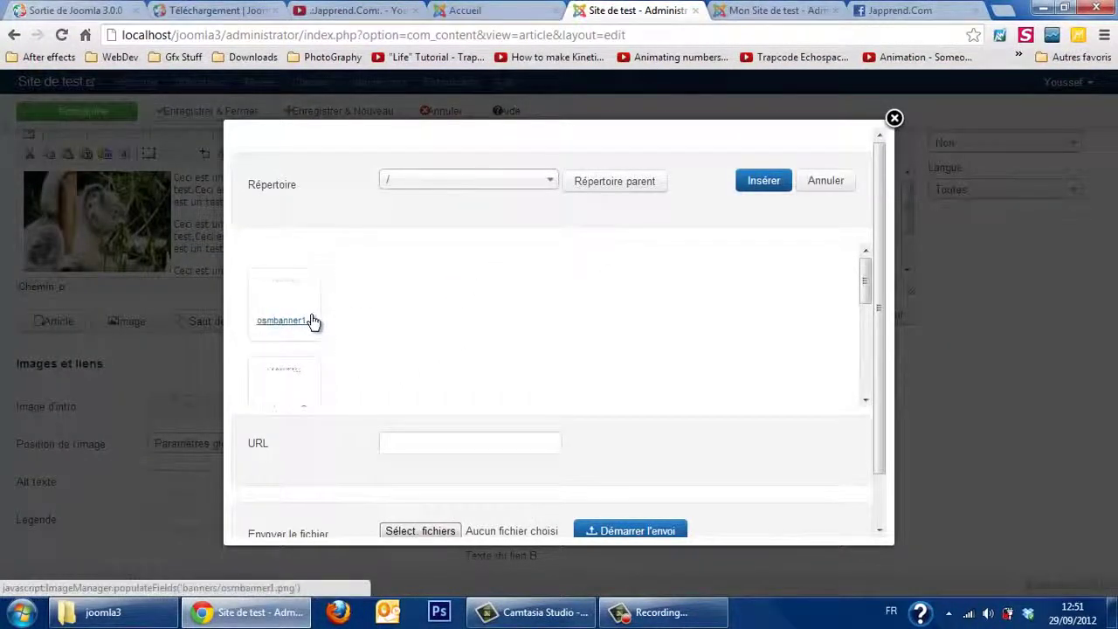
{"action": "left_click", "coordinate": [597, 186]}
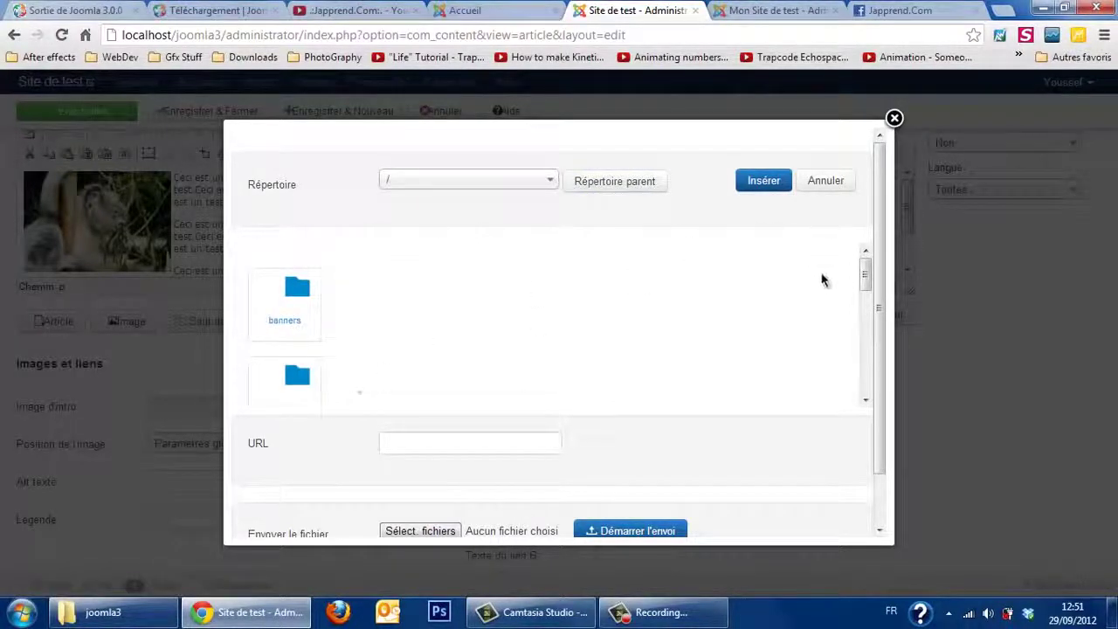
{"action": "double_click", "coordinate": [858, 310]}
{"action": "left_click", "coordinate": [861, 319]}
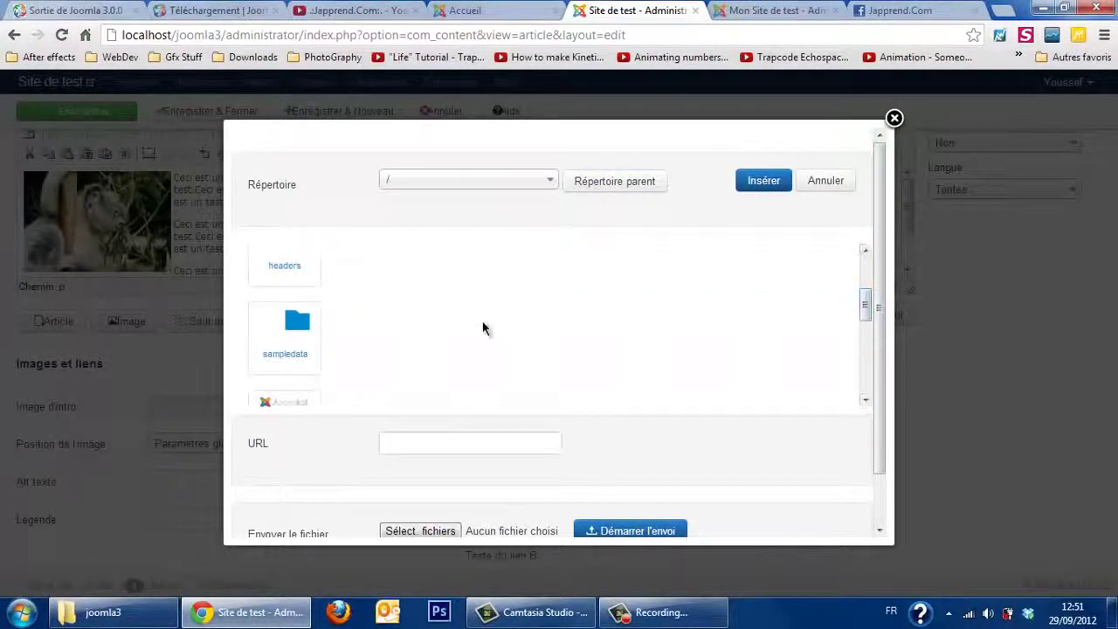
{"action": "left_click", "coordinate": [304, 346]}
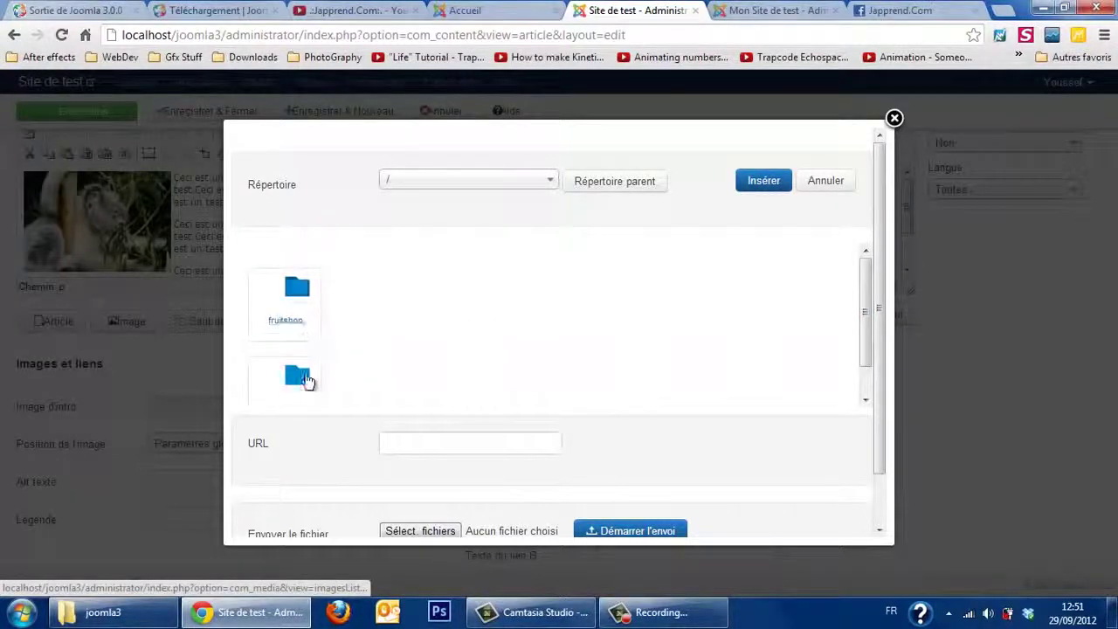
{"action": "left_click", "coordinate": [306, 392]}
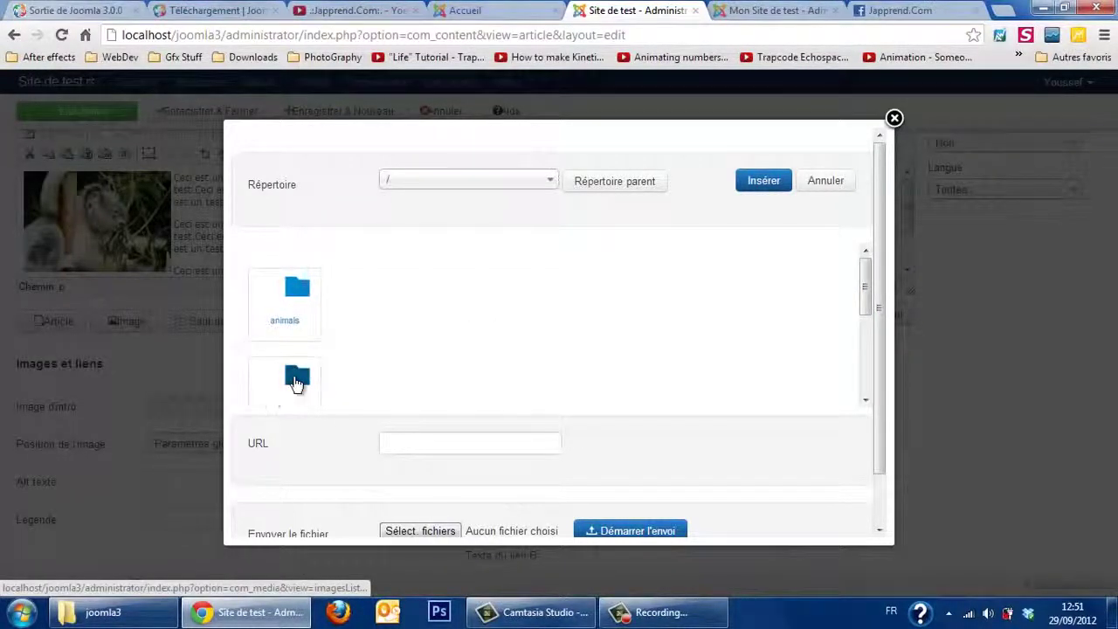
{"action": "left_click", "coordinate": [295, 384]}
{"action": "left_click", "coordinate": [286, 290]}
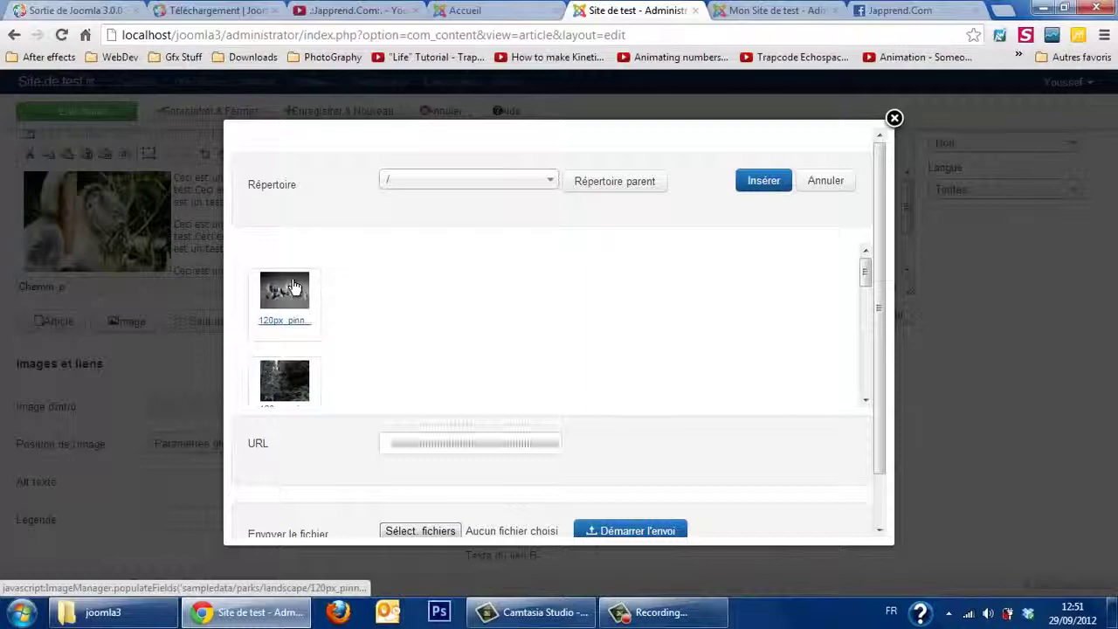
{"action": "left_click", "coordinate": [763, 184]}
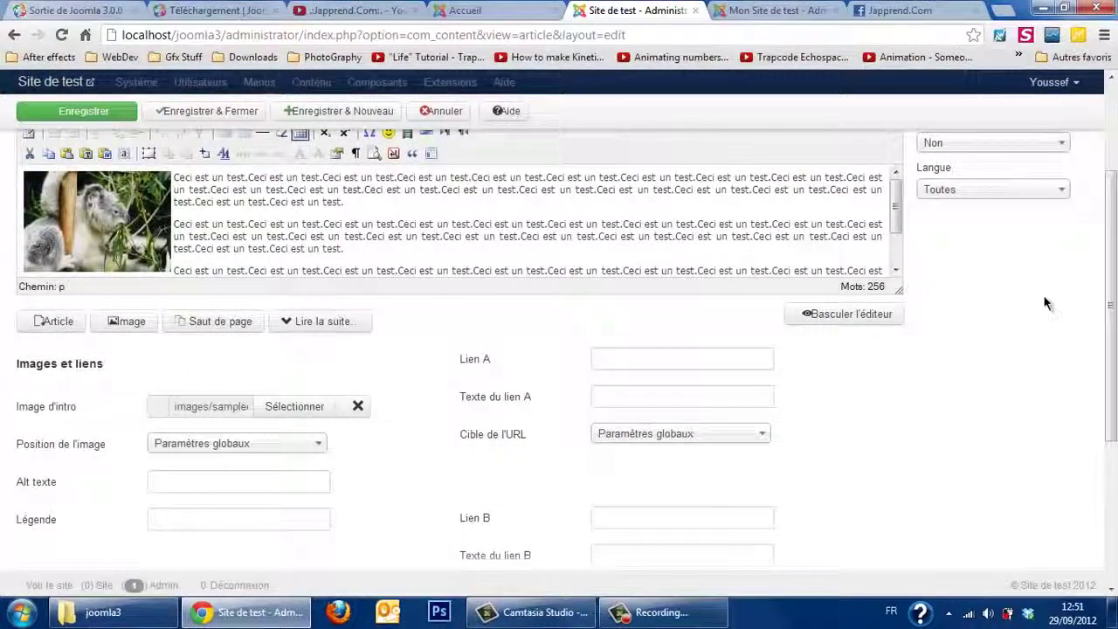
{"action": "scroll", "coordinate": [1047, 303], "scroll_direction": "down", "scroll_amount": 2}
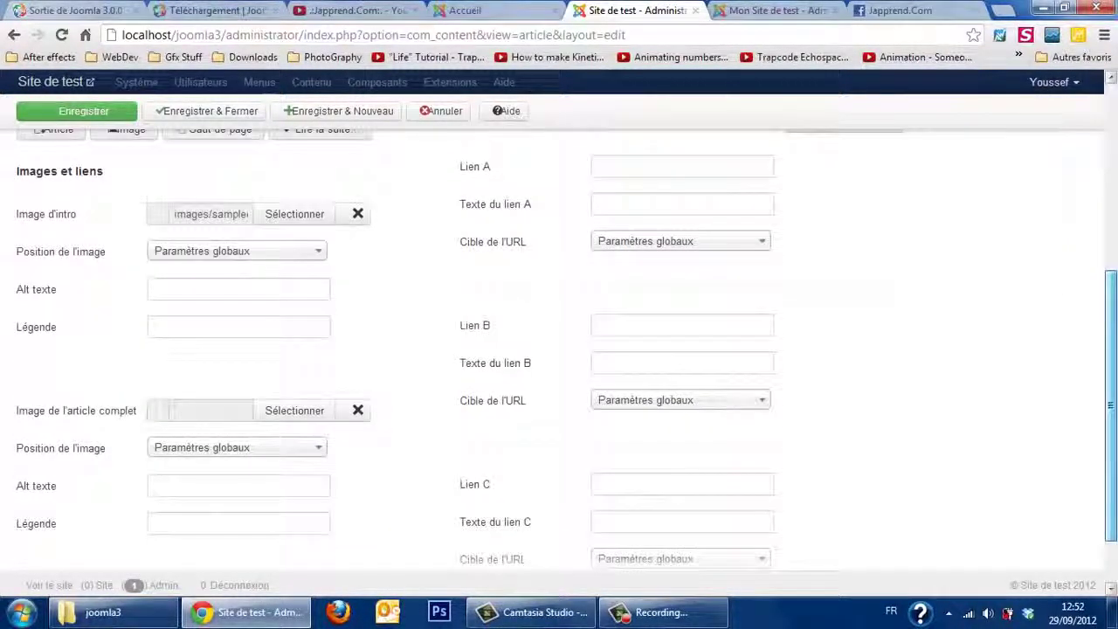
{"action": "left_click_drag", "start_coordinate": [1116, 435], "coordinate": [1116, 431]}
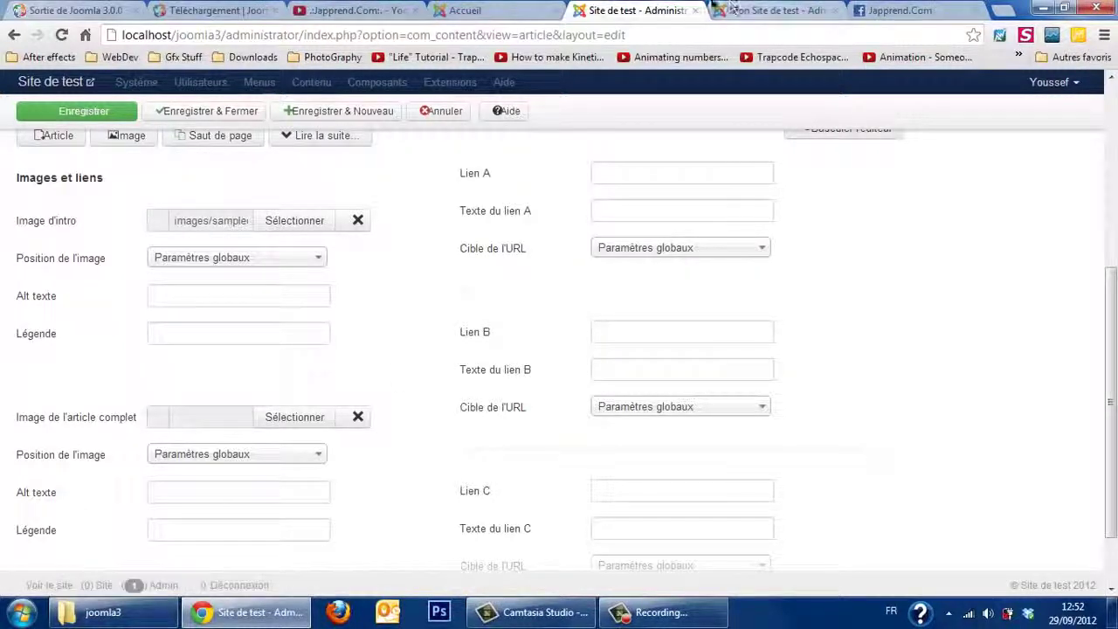
Step: Save the Joomla 3 banner image from the Joomla.fr release article as joomla-3.0.png in Téléchargements
{"action": "left_click", "coordinate": [99, 9]}
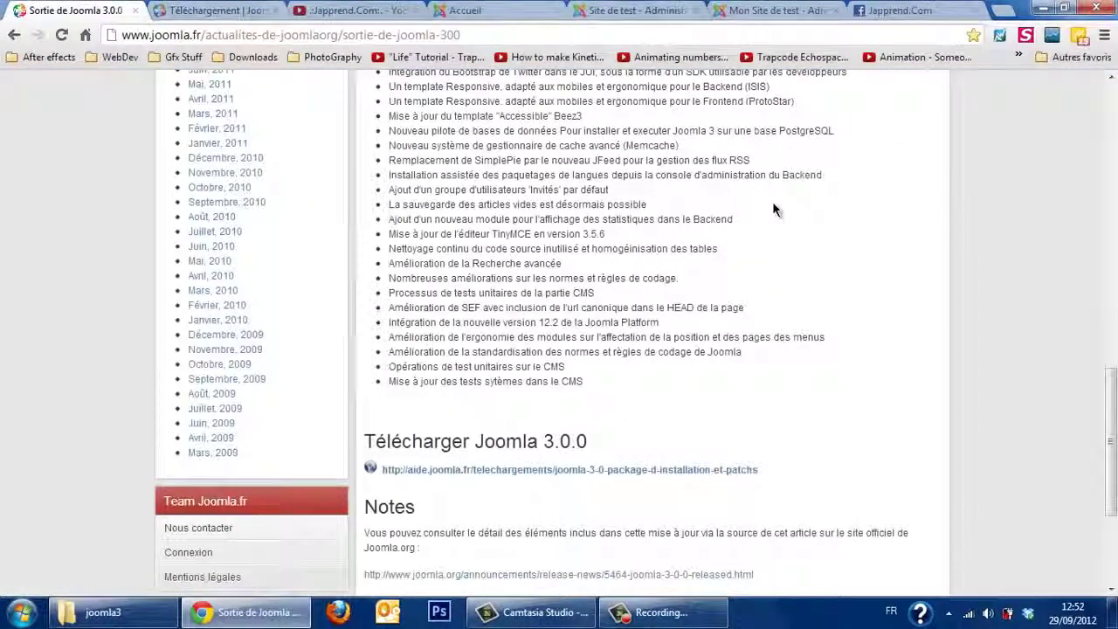
{"action": "scroll", "coordinate": [772, 201], "scroll_direction": "up", "scroll_amount": 10}
{"action": "right_click", "coordinate": [676, 346]}
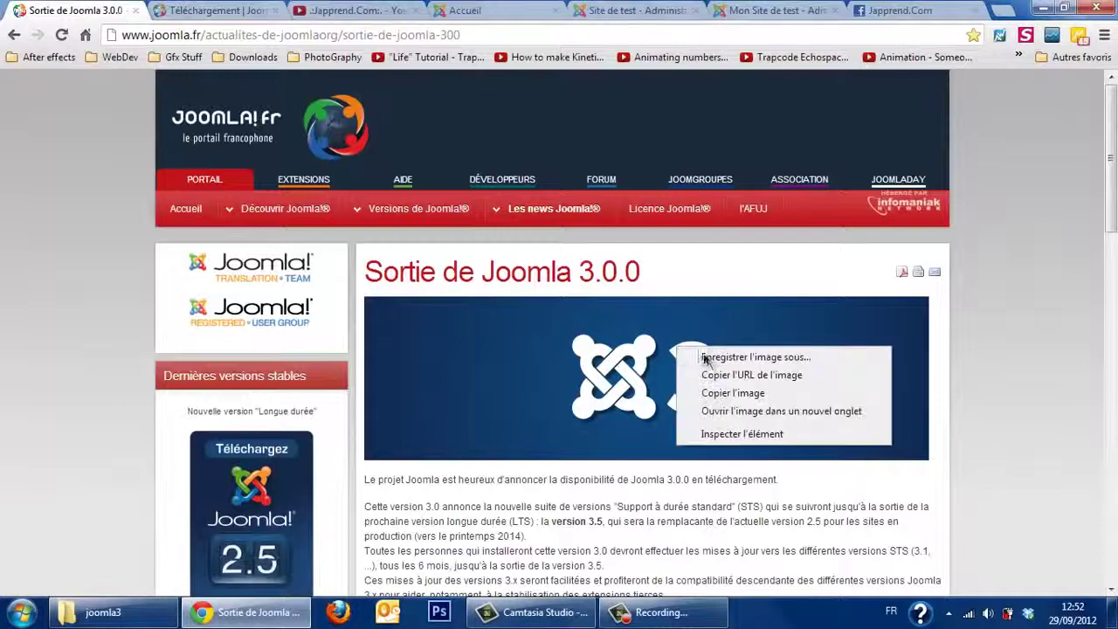
{"action": "left_click", "coordinate": [709, 360]}
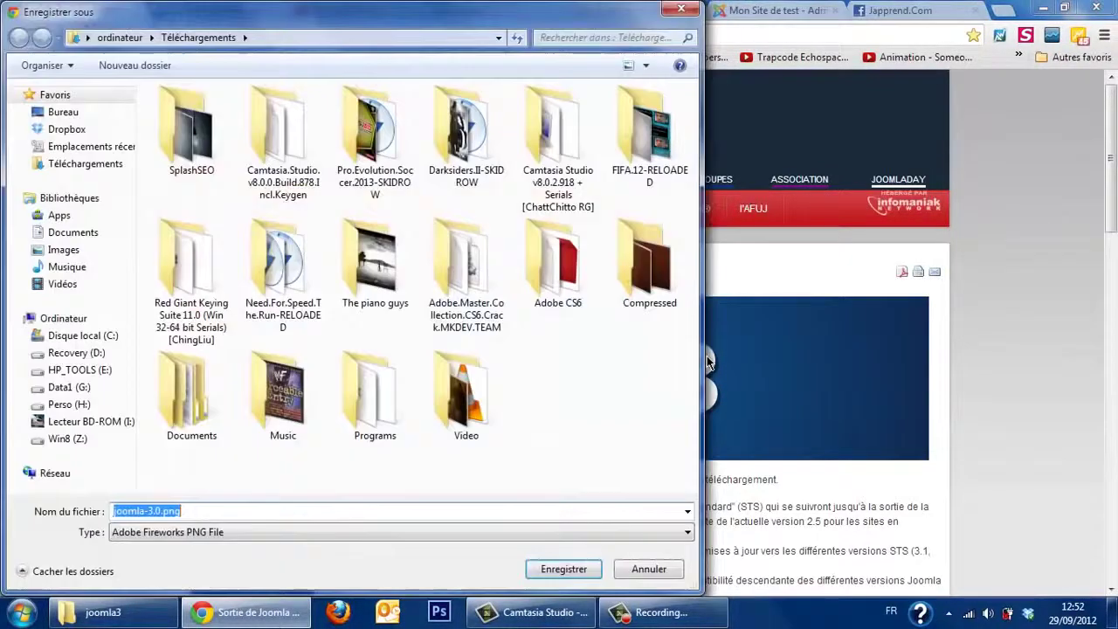
{"action": "key", "text": "Return"}
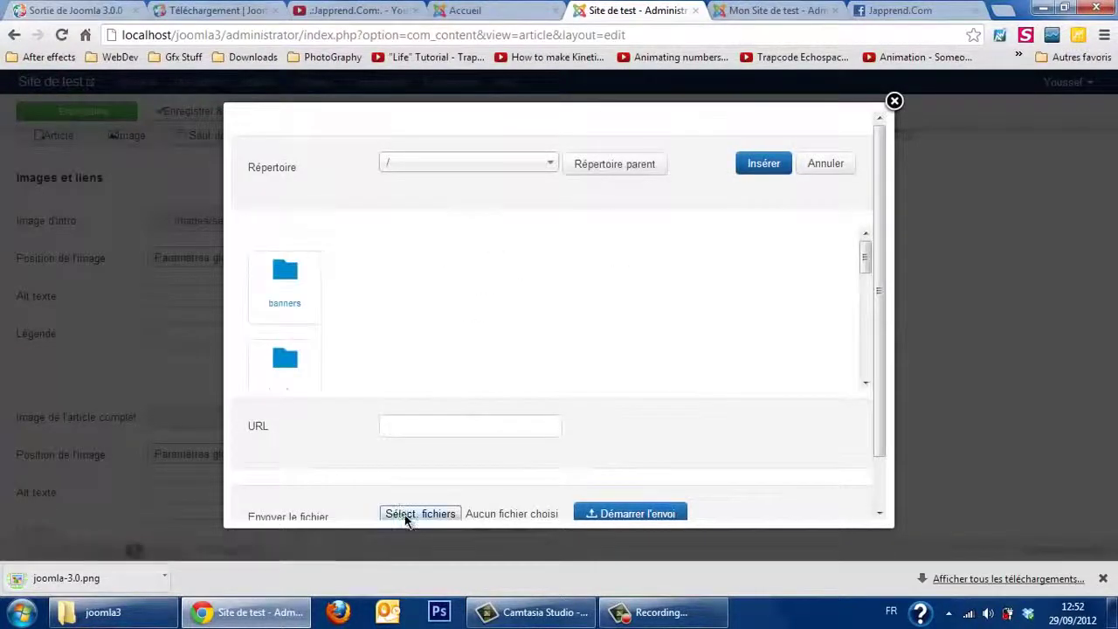
Step: Upload joomla-3.0.png to the images folder and insert it as the full-article image
{"action": "left_click", "coordinate": [419, 514]}
{"action": "double_click", "coordinate": [585, 412]}
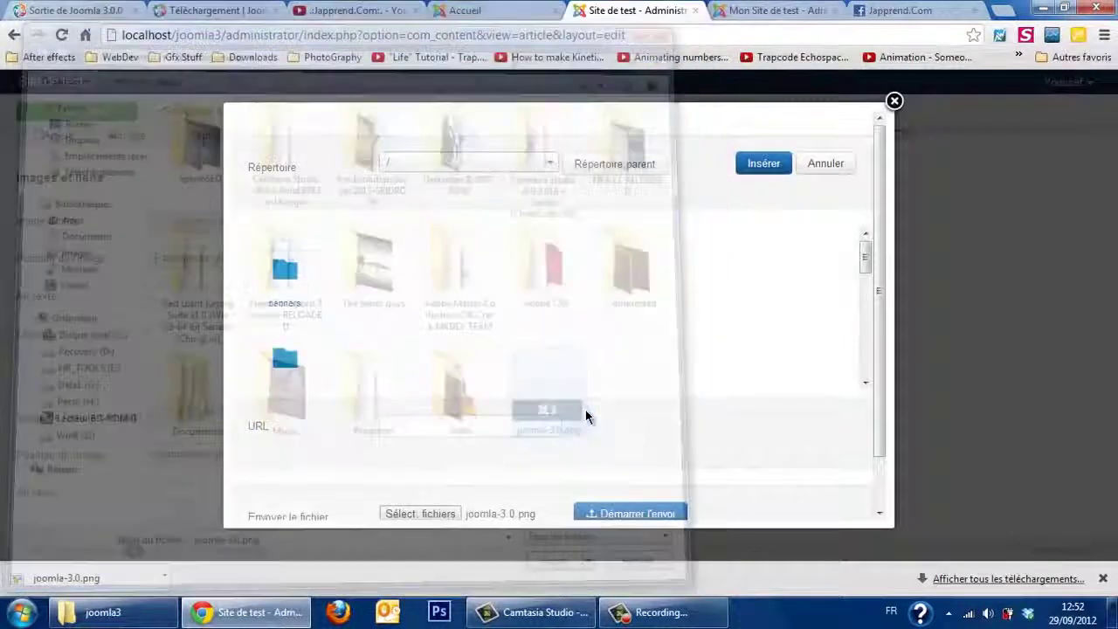
{"action": "left_click", "coordinate": [637, 515]}
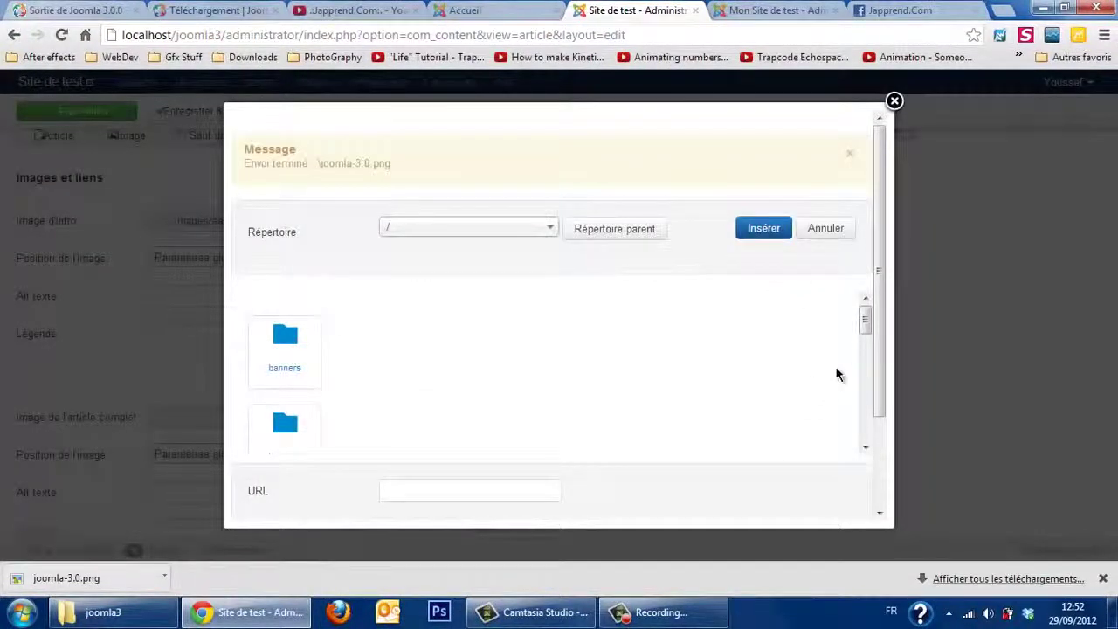
{"action": "left_click_drag", "start_coordinate": [862, 329], "coordinate": [885, 375]}
{"action": "left_click", "coordinate": [292, 395]}
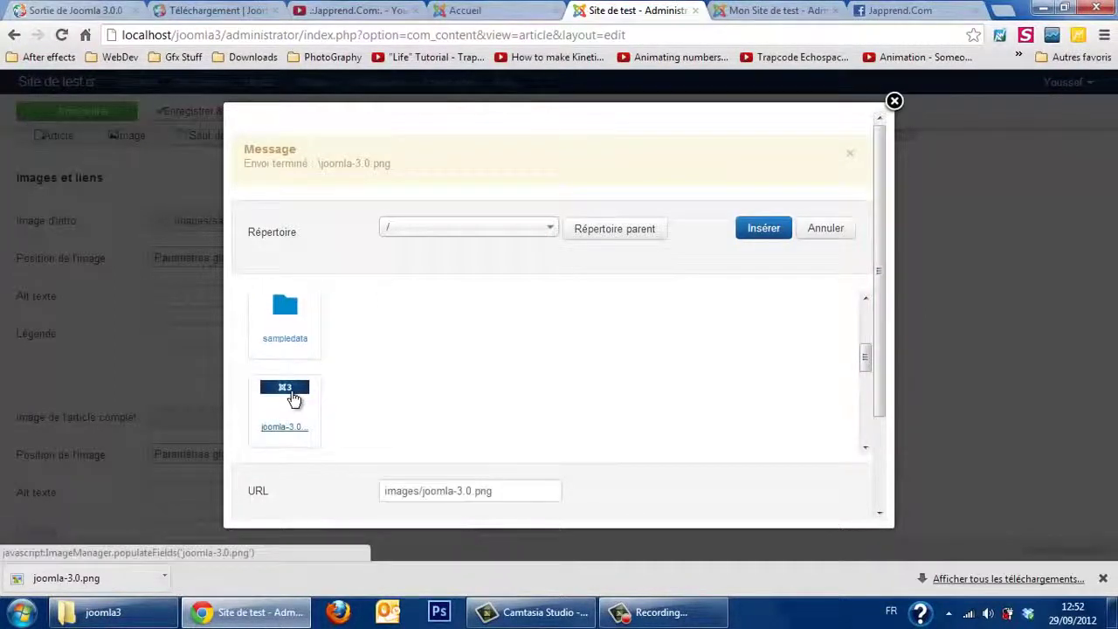
{"action": "left_click", "coordinate": [766, 230]}
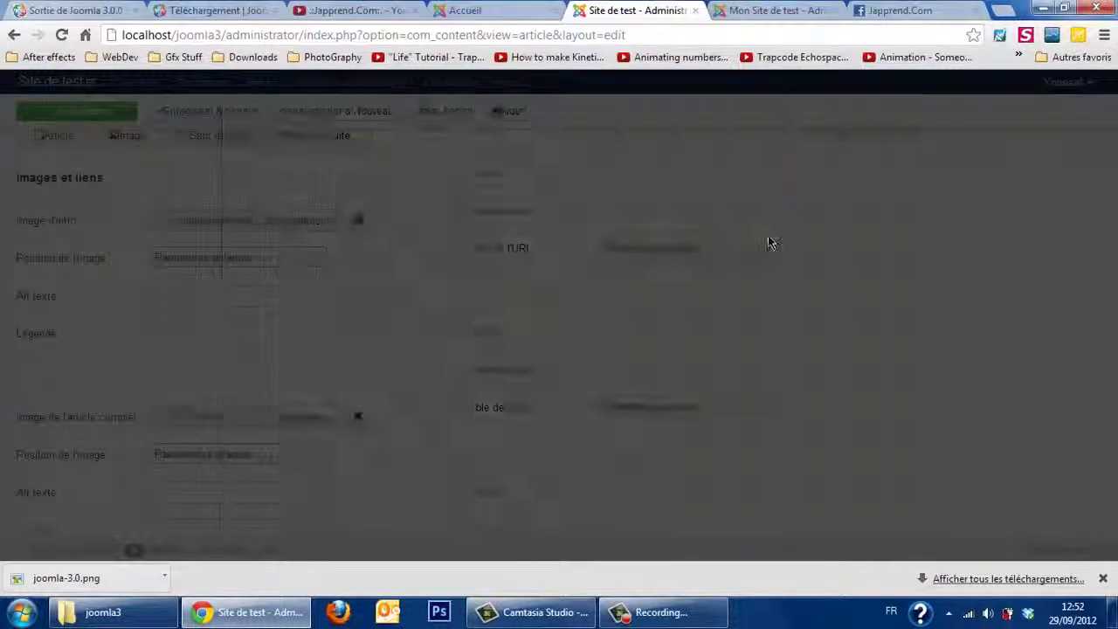
{"action": "scroll", "coordinate": [1115, 311], "scroll_direction": "down", "scroll_amount": 2}
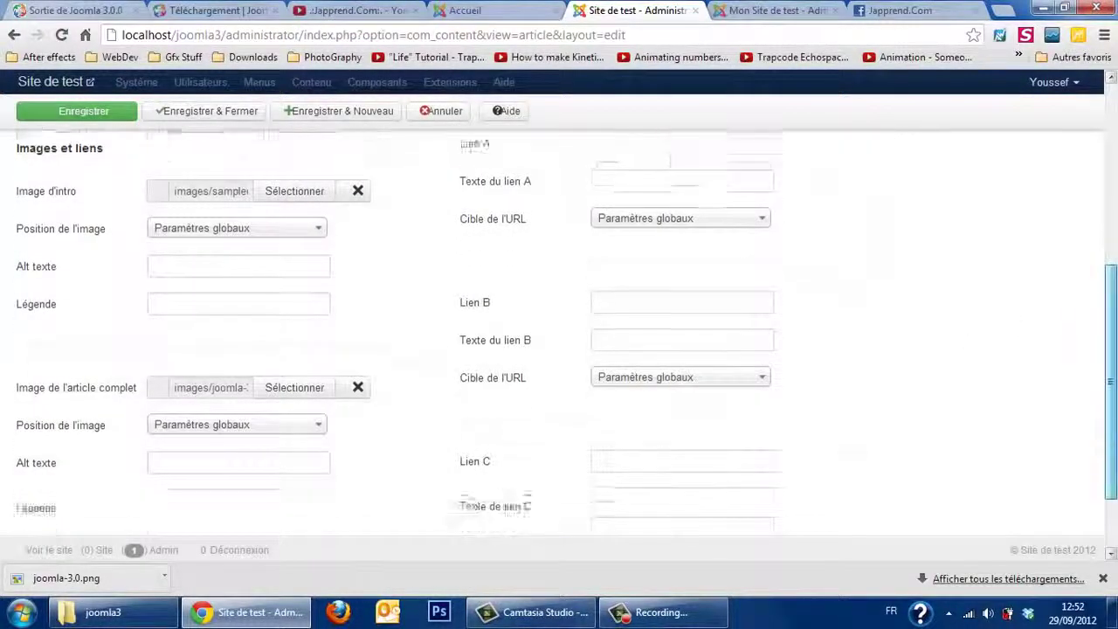
Step: Save Article de test, then Enregistrer & Fermer back to the Articles list
{"action": "scroll", "coordinate": [1115, 311], "scroll_direction": "up", "scroll_amount": 5}
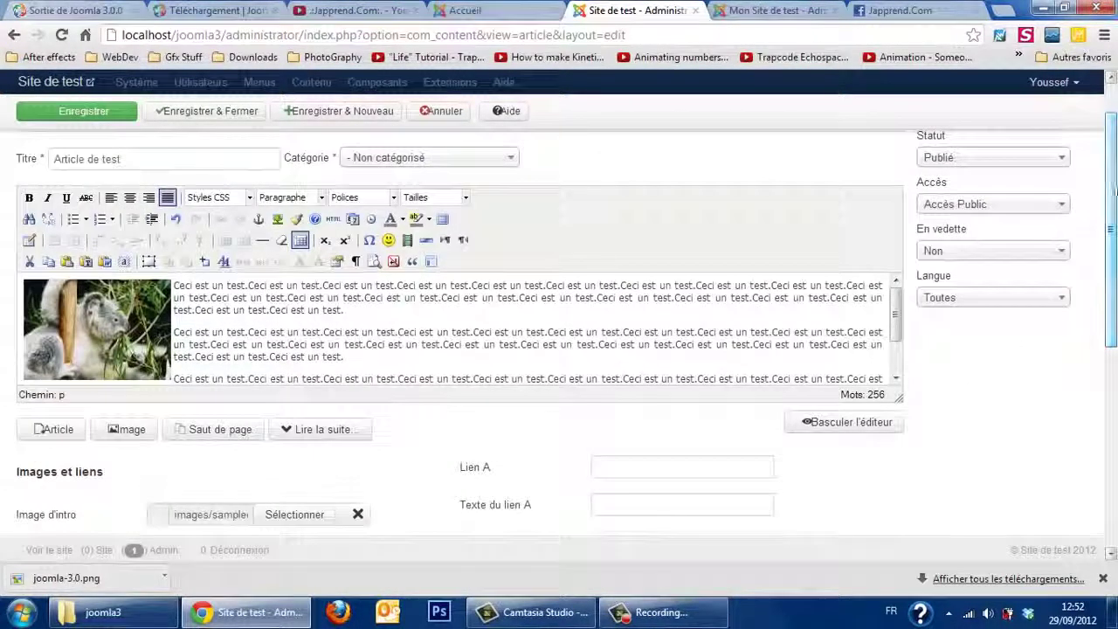
{"action": "left_click", "coordinate": [97, 120]}
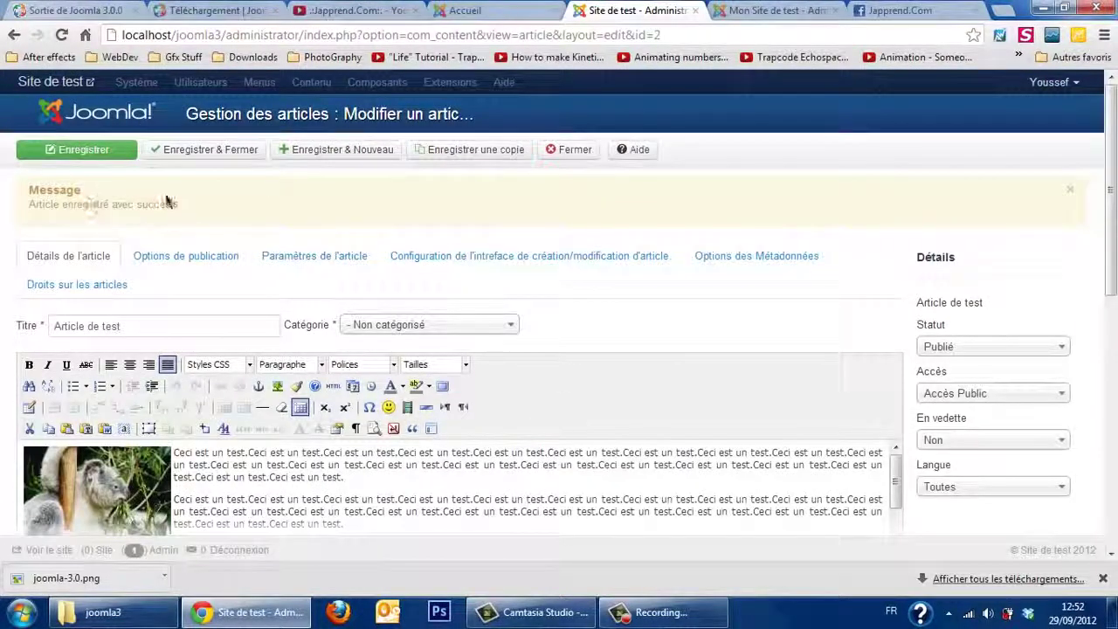
{"action": "left_click", "coordinate": [215, 153]}
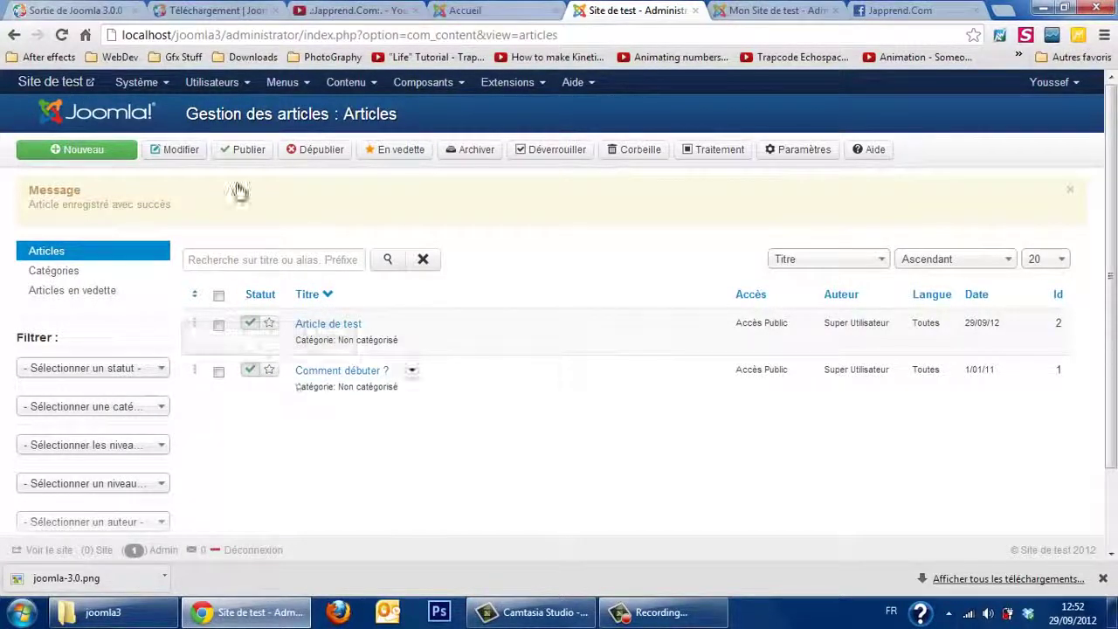
Step: Start a new menu link in Menu principal from the Menus menu
{"action": "left_click", "coordinate": [280, 90]}
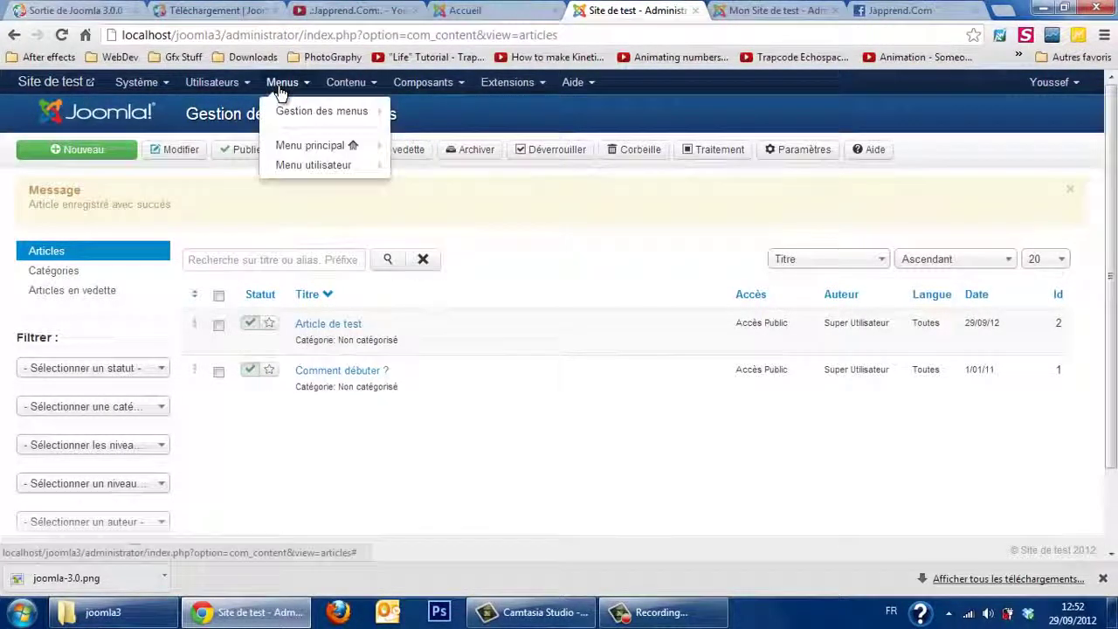
{"action": "mouse_move", "coordinate": [320, 145]}
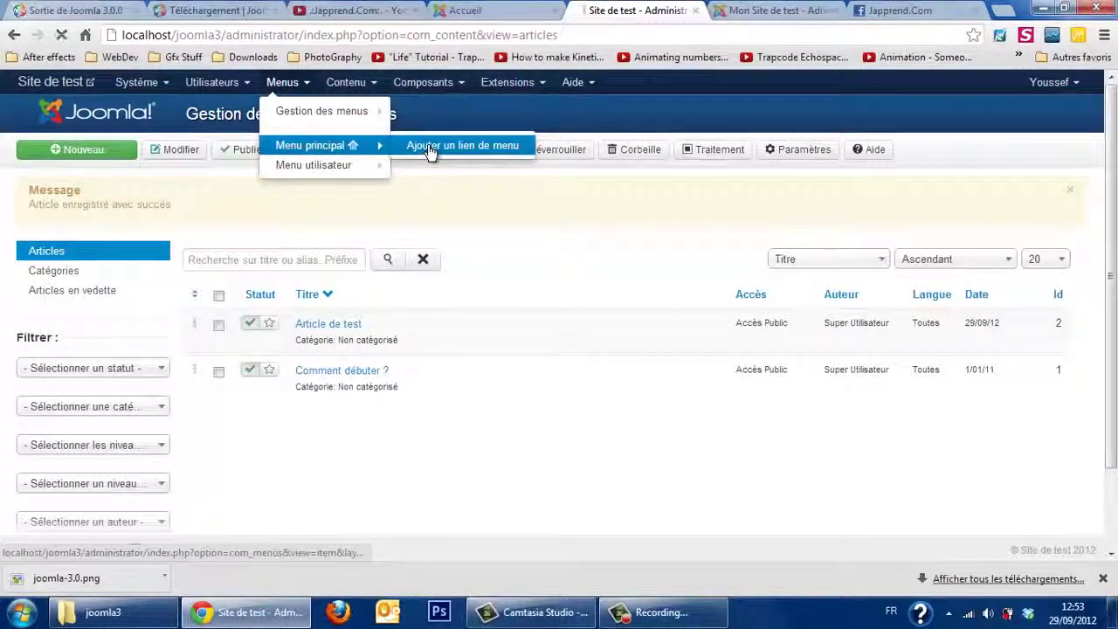
{"action": "left_click", "coordinate": [464, 11]}
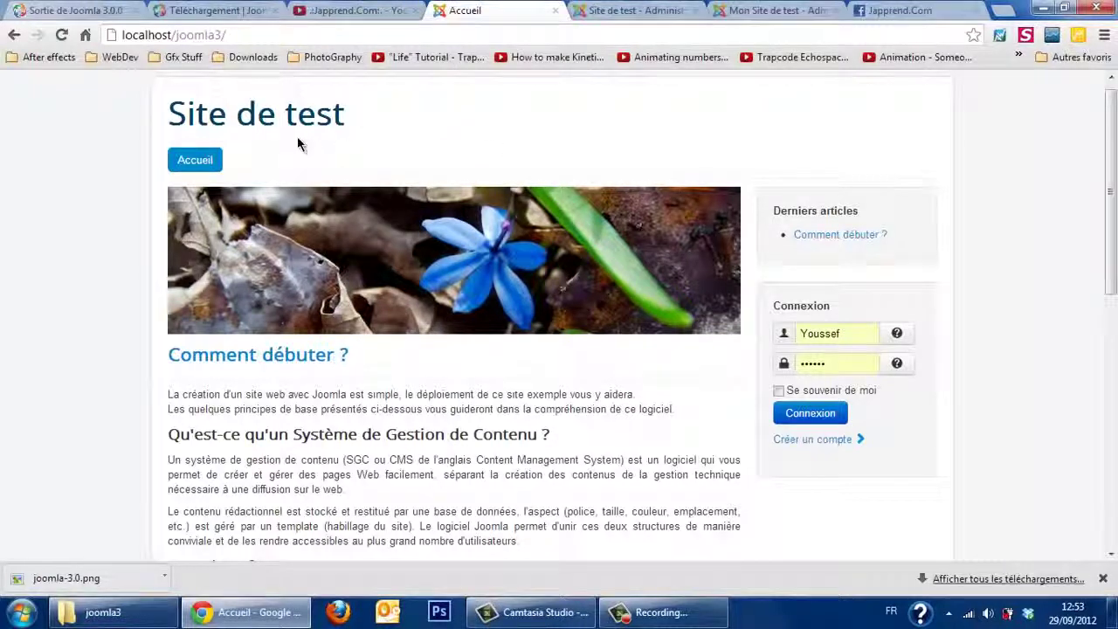
{"action": "left_click", "coordinate": [592, 9]}
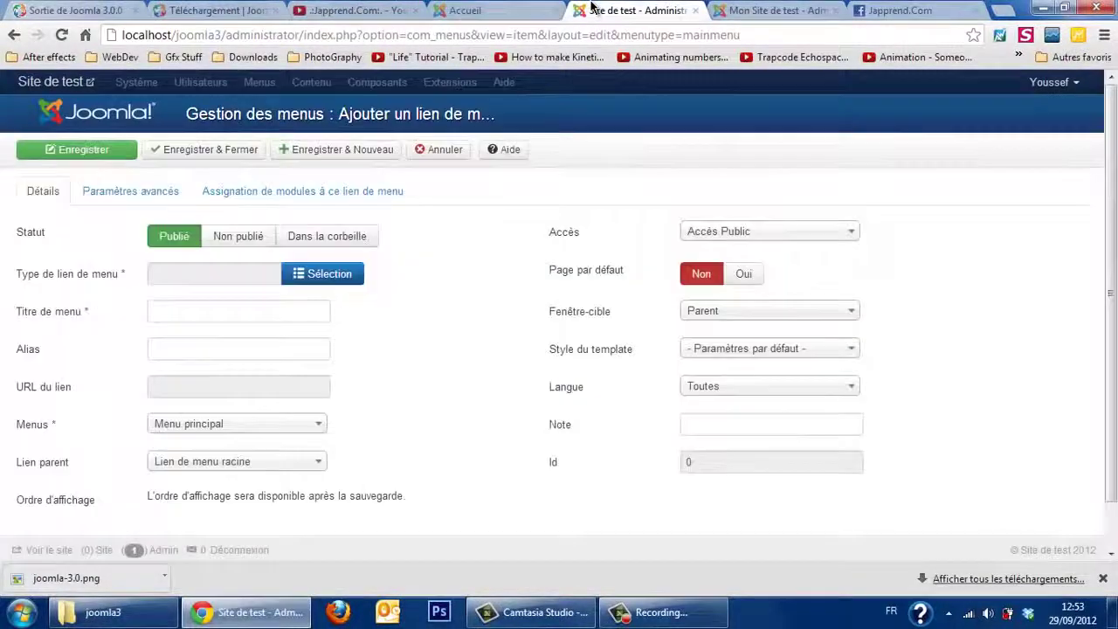
Step: Set the menu item type to Articles > Article and link it to Article de test
{"action": "left_click", "coordinate": [314, 277]}
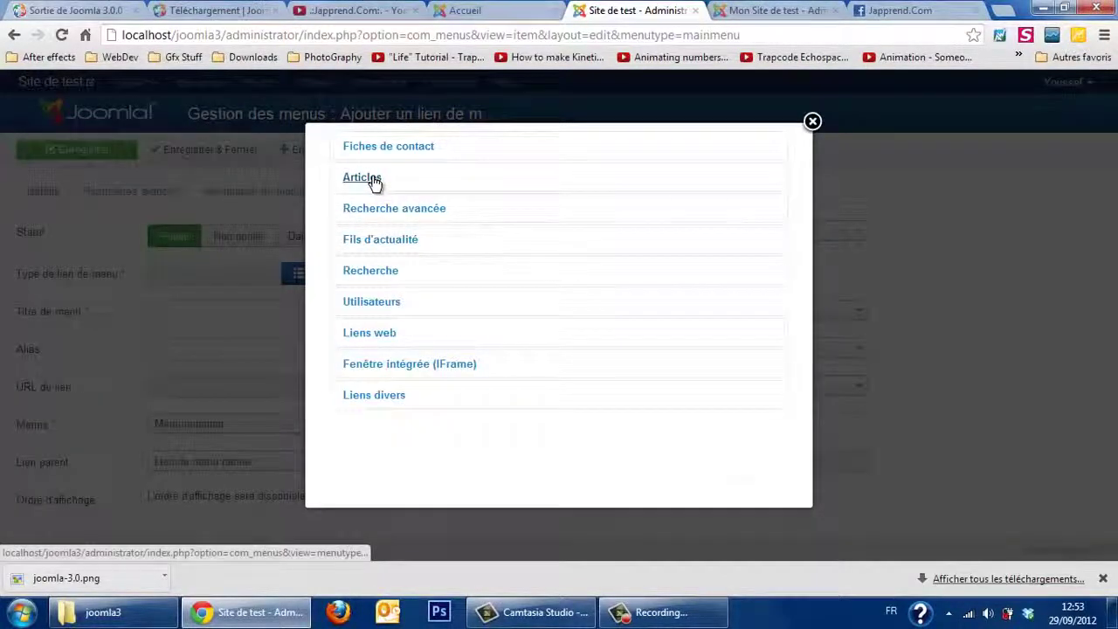
{"action": "left_click", "coordinate": [363, 181]}
{"action": "left_click", "coordinate": [366, 245]}
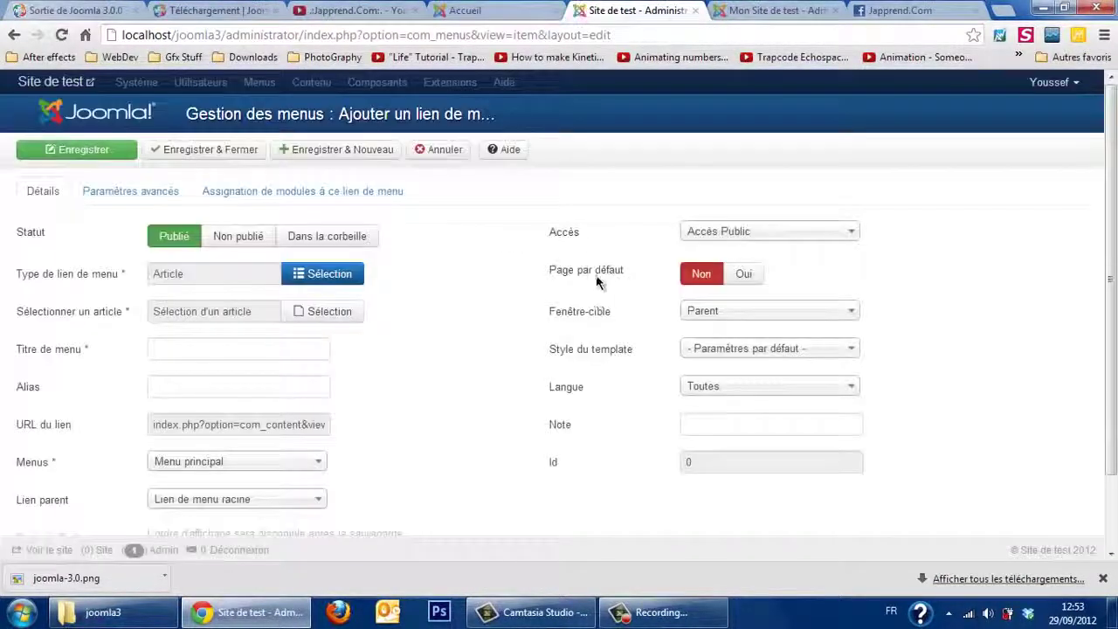
{"action": "left_click", "coordinate": [330, 314]}
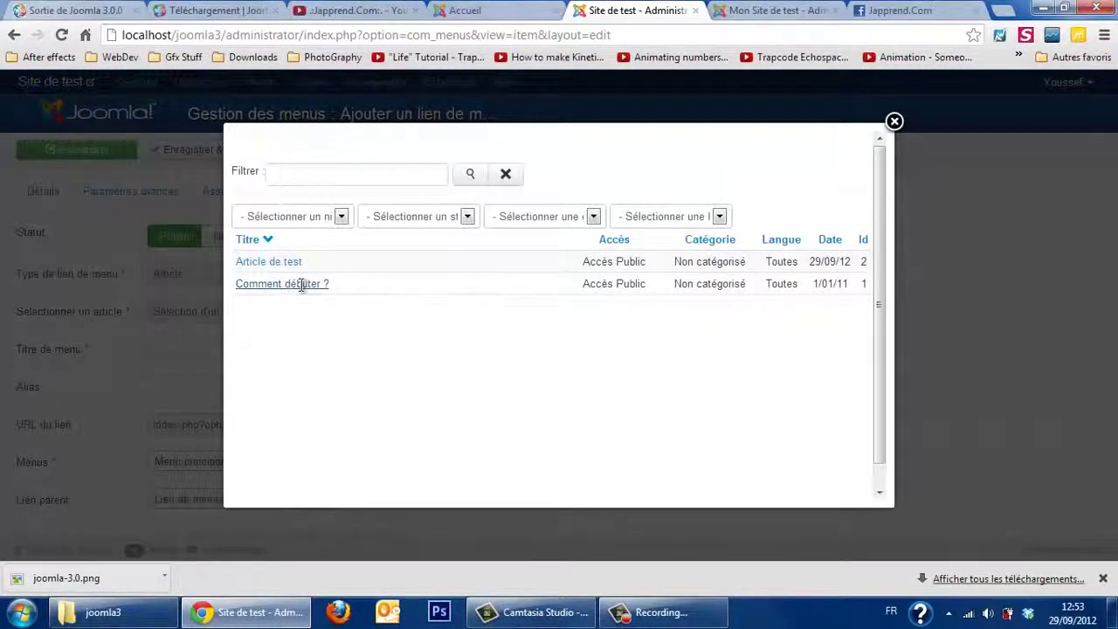
{"action": "left_click", "coordinate": [282, 262]}
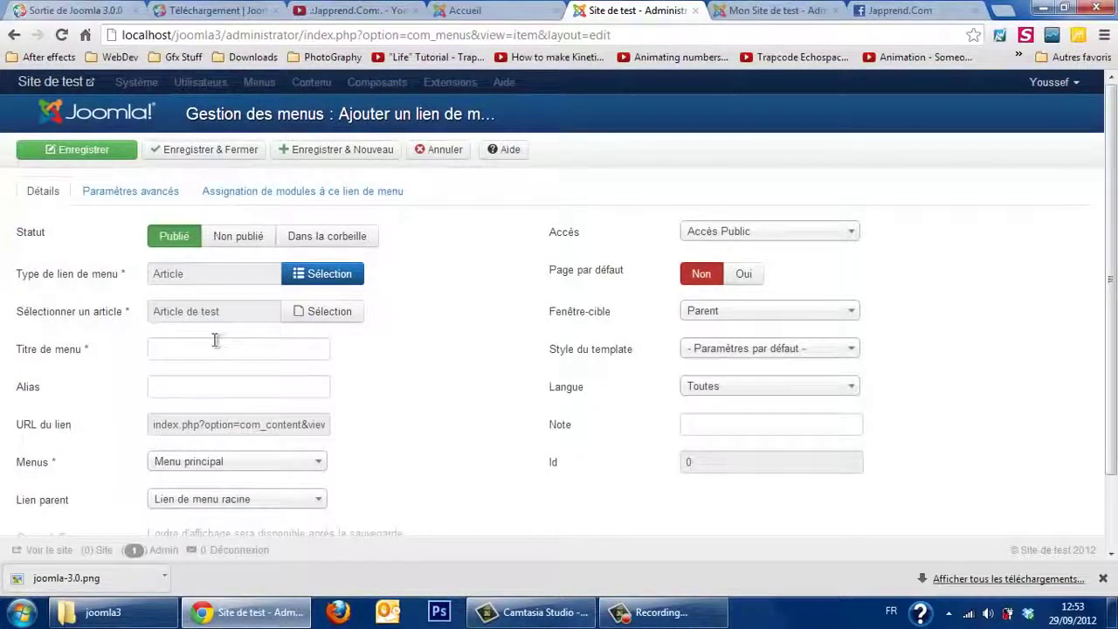
Step: Title the menu item 'Test' and save and close it
{"action": "left_click", "coordinate": [215, 340]}
{"action": "type", "text": "Test"}
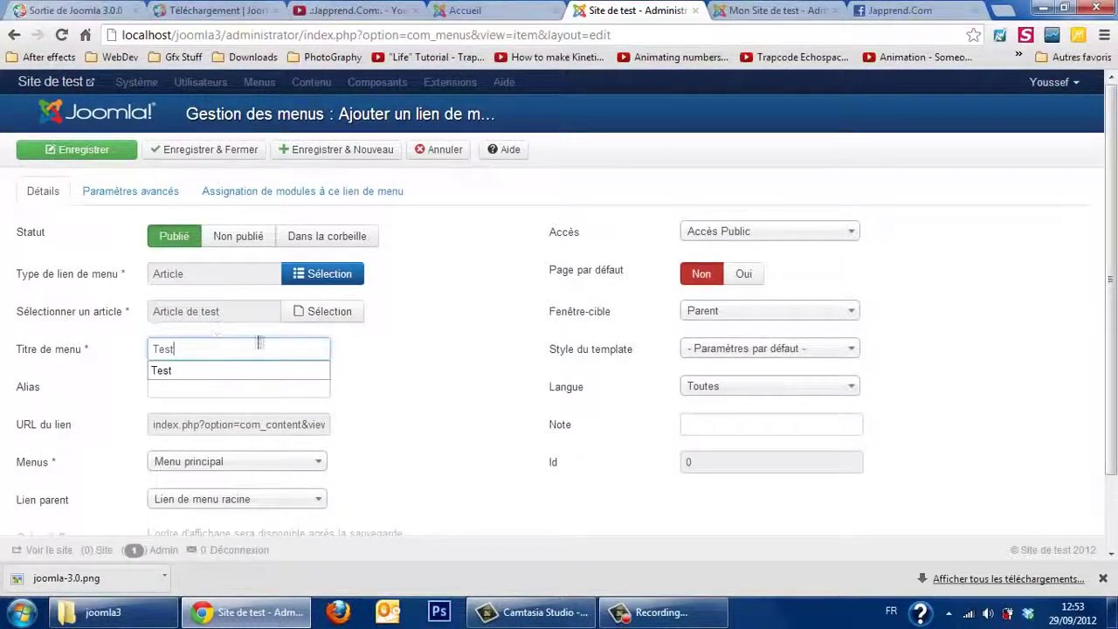
{"action": "left_click", "coordinate": [425, 431]}
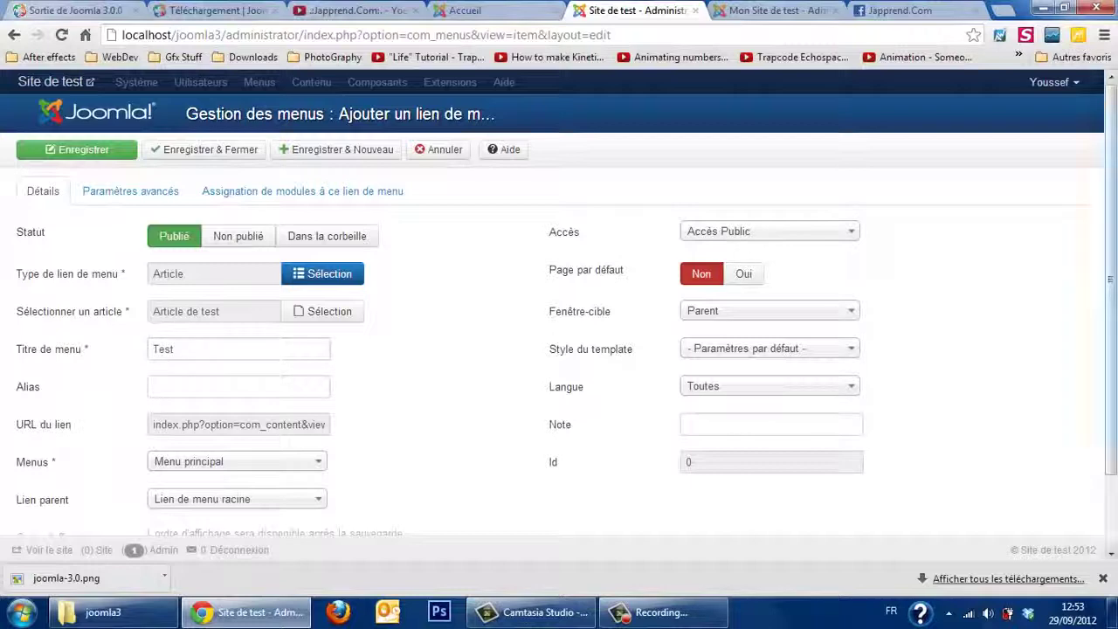
{"action": "scroll", "coordinate": [1111, 262], "scroll_direction": "down", "scroll_amount": 1}
{"action": "scroll", "coordinate": [559, 314], "scroll_direction": "up", "scroll_amount": 1}
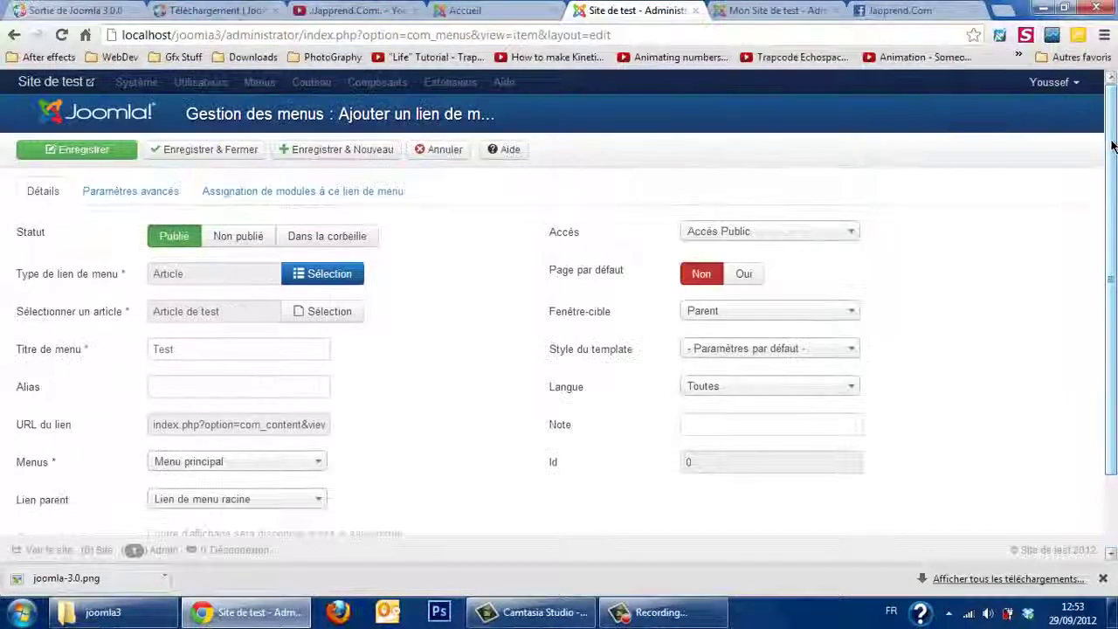
{"action": "left_click", "coordinate": [209, 154]}
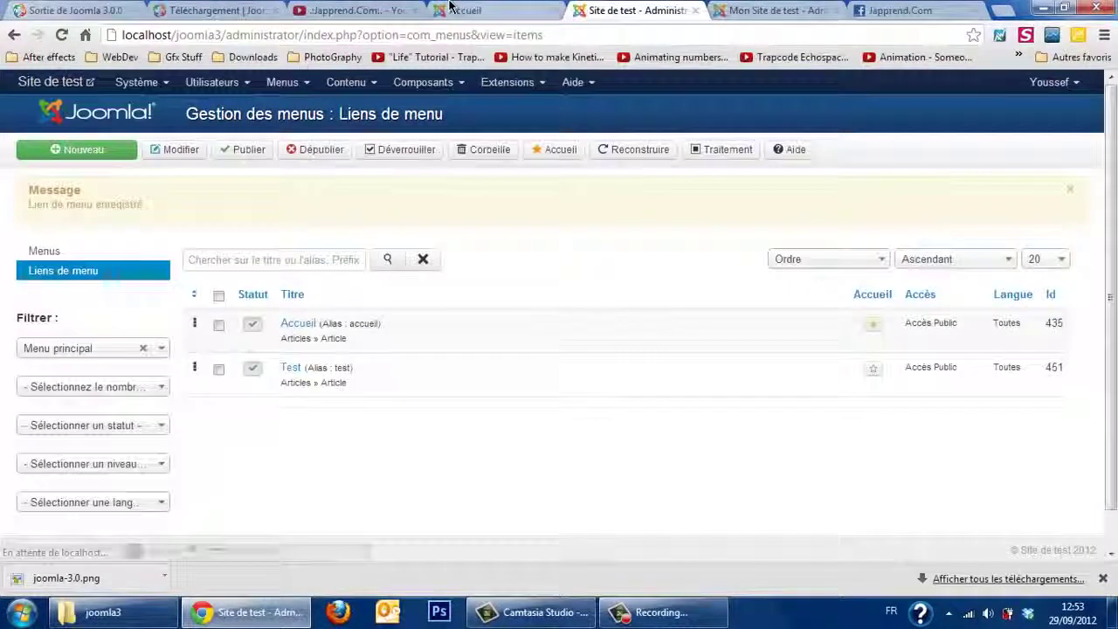
Step: Refresh the public site and open Article de test through the new Test menu link
{"action": "left_click", "coordinate": [462, 11]}
{"action": "left_click", "coordinate": [62, 35]}
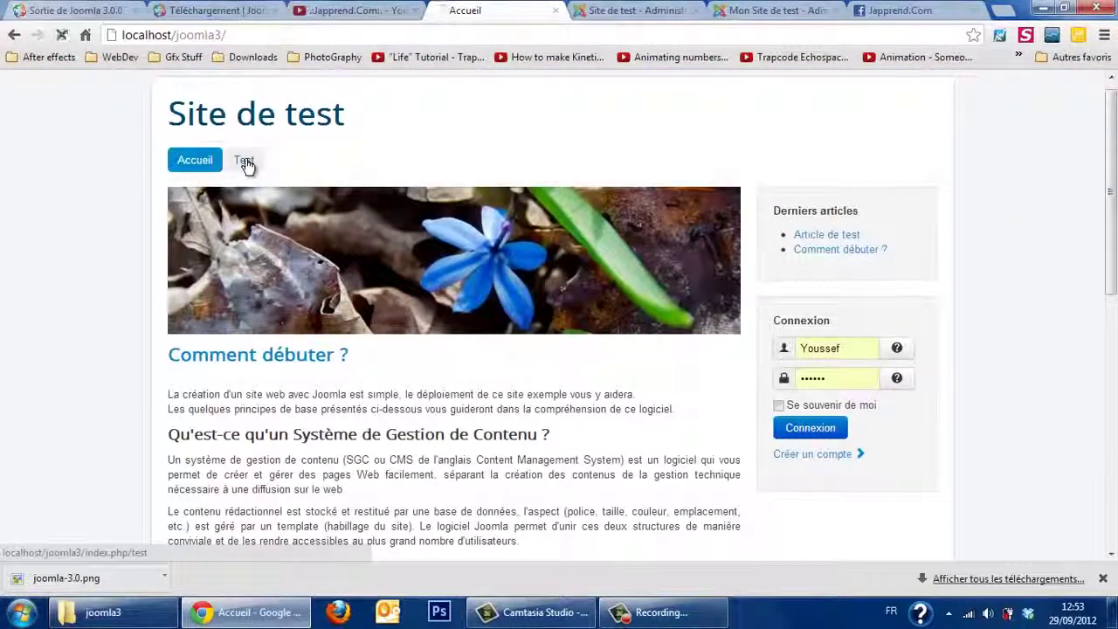
{"action": "left_click", "coordinate": [246, 161]}
{"action": "scroll", "coordinate": [246, 164], "scroll_direction": "down", "scroll_amount": 1}
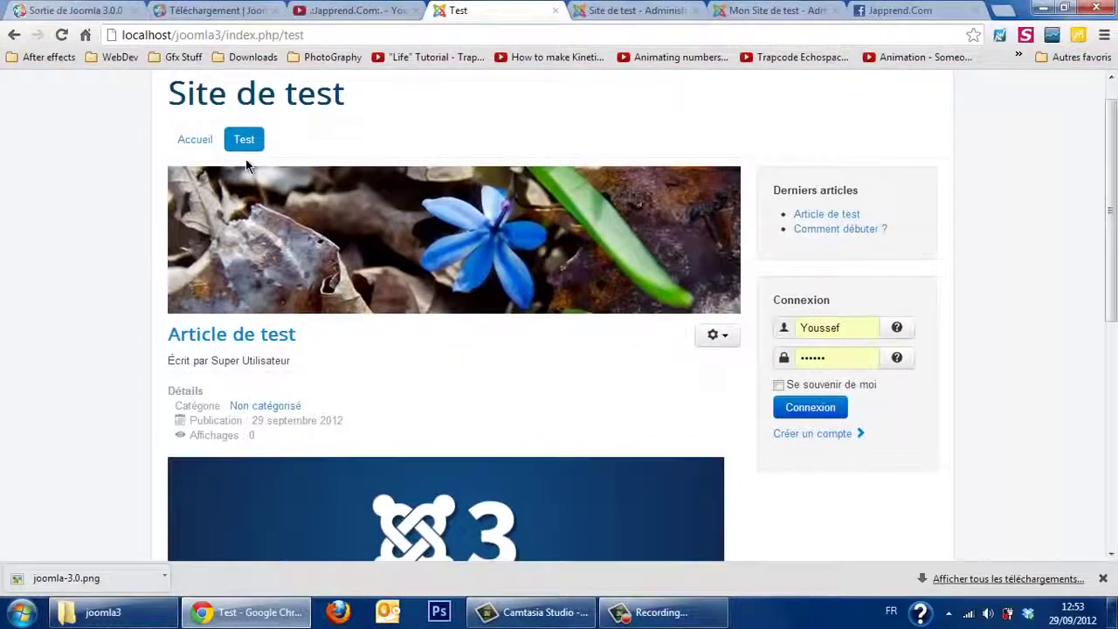
{"action": "scroll", "coordinate": [245, 161], "scroll_direction": "down", "scroll_amount": 4}
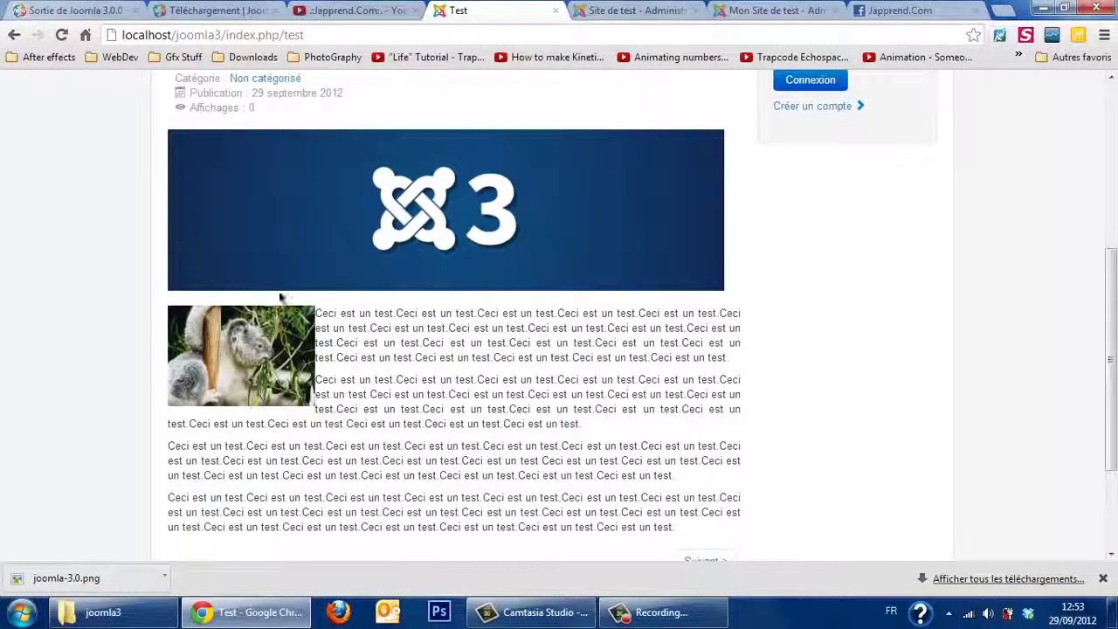
{"action": "scroll", "coordinate": [356, 358], "scroll_direction": "up", "scroll_amount": 3}
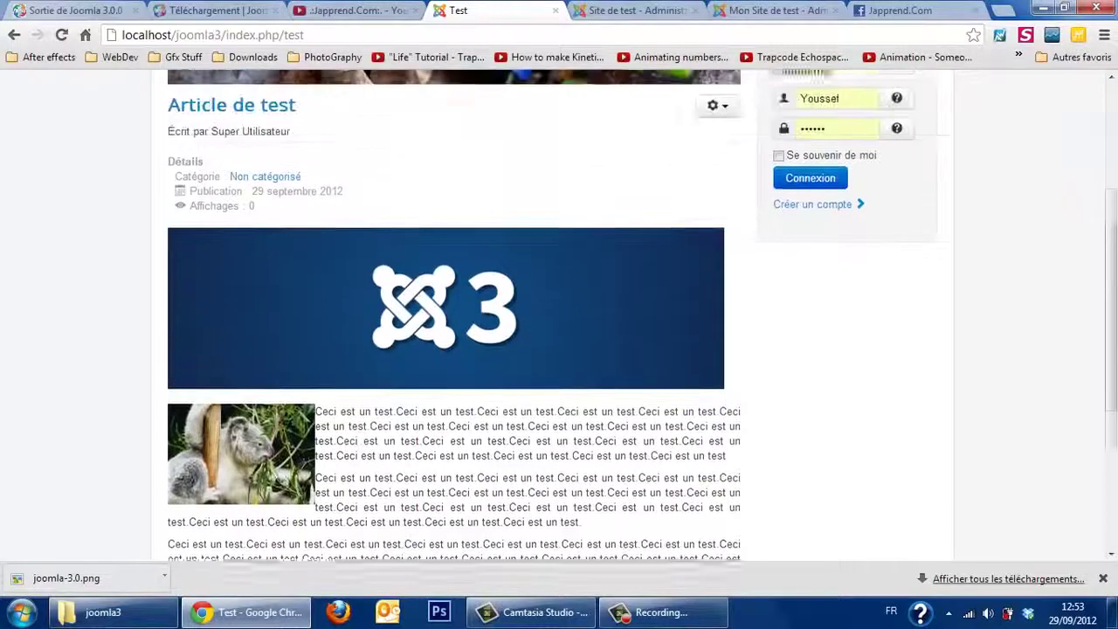
{"action": "scroll", "coordinate": [94, 349], "scroll_direction": "up", "scroll_amount": 2}
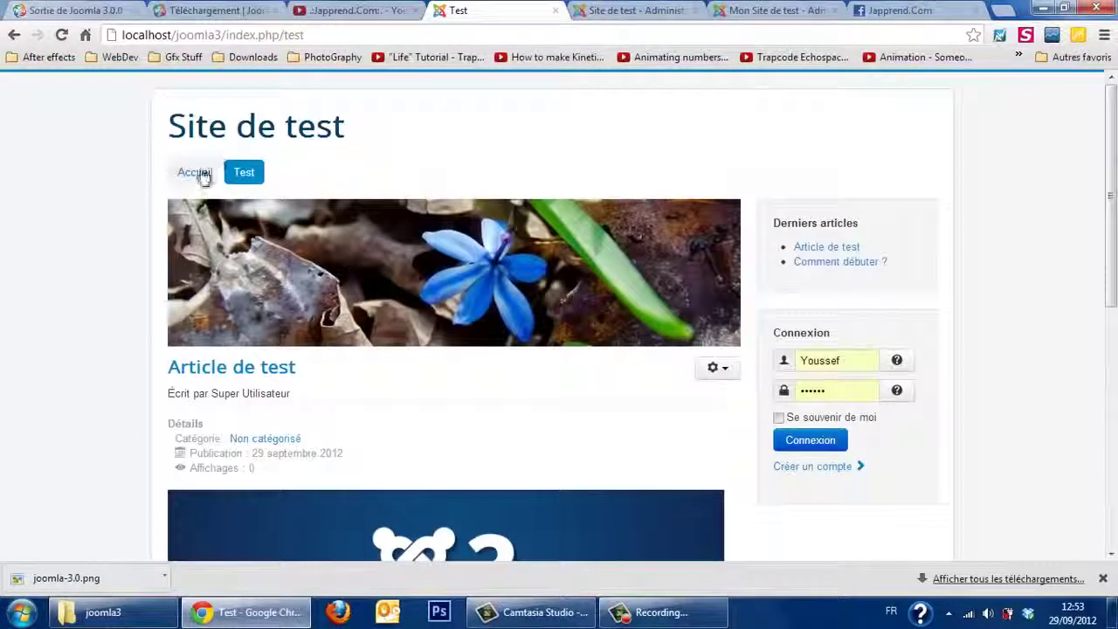
Step: Return to the home page, reopen the Test page, and open then close the article's options list
{"action": "left_click", "coordinate": [194, 172]}
{"action": "scroll", "coordinate": [202, 178], "scroll_direction": "down", "scroll_amount": 4}
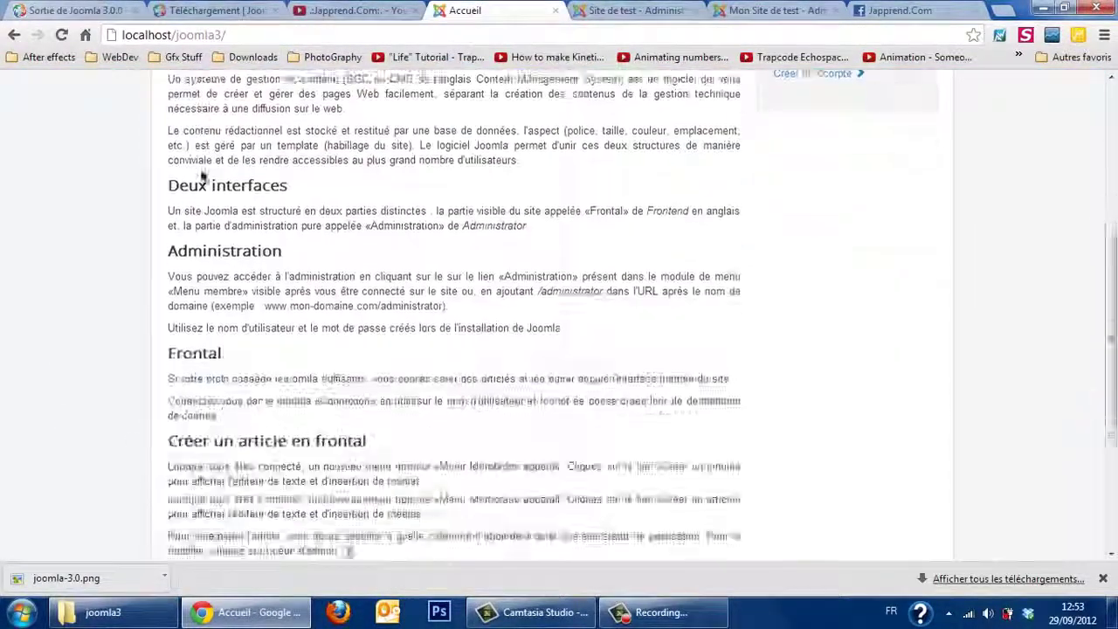
{"action": "scroll", "coordinate": [201, 177], "scroll_direction": "down", "scroll_amount": 2}
{"action": "scroll", "coordinate": [202, 177], "scroll_direction": "up", "scroll_amount": 7}
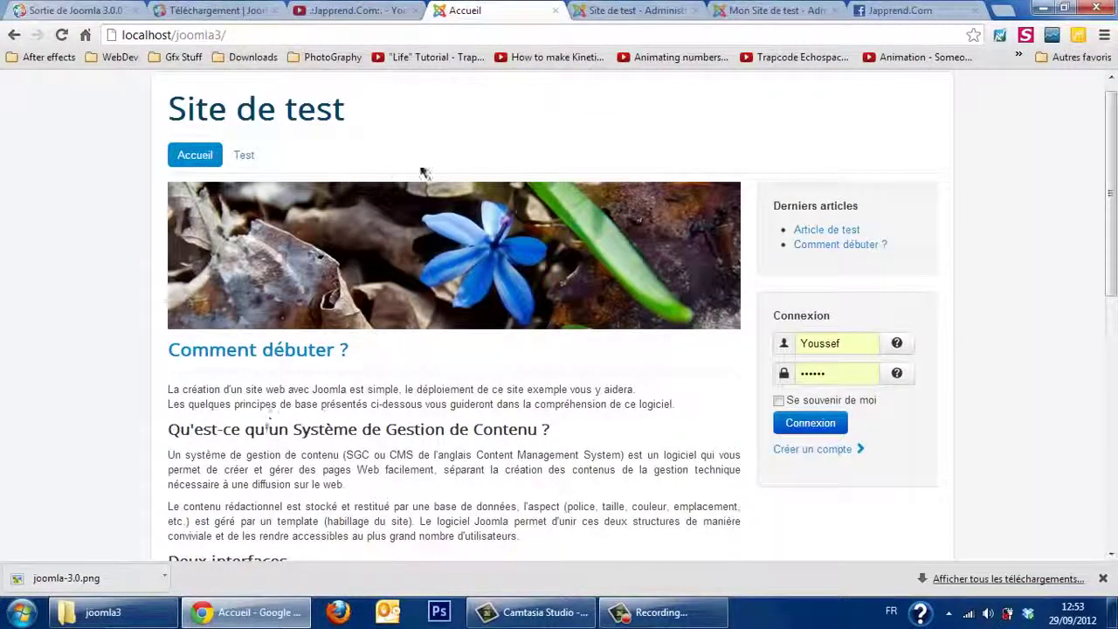
{"action": "left_click", "coordinate": [244, 156]}
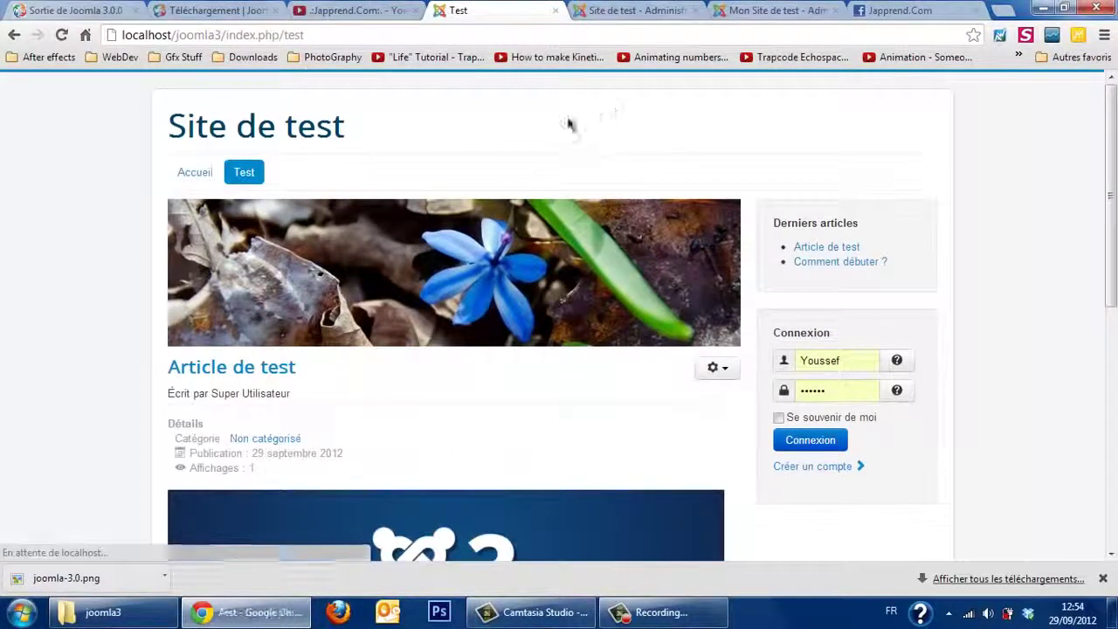
{"action": "scroll", "coordinate": [503, 156], "scroll_direction": "down", "scroll_amount": 1}
{"action": "scroll", "coordinate": [502, 156], "scroll_direction": "down", "scroll_amount": 1}
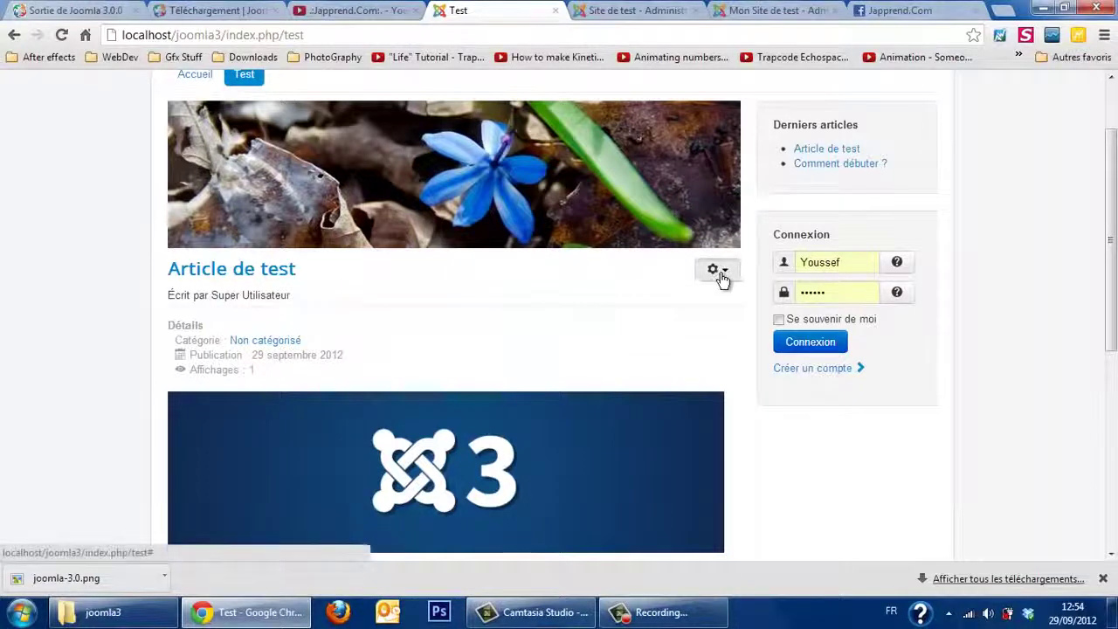
{"action": "left_click", "coordinate": [718, 272]}
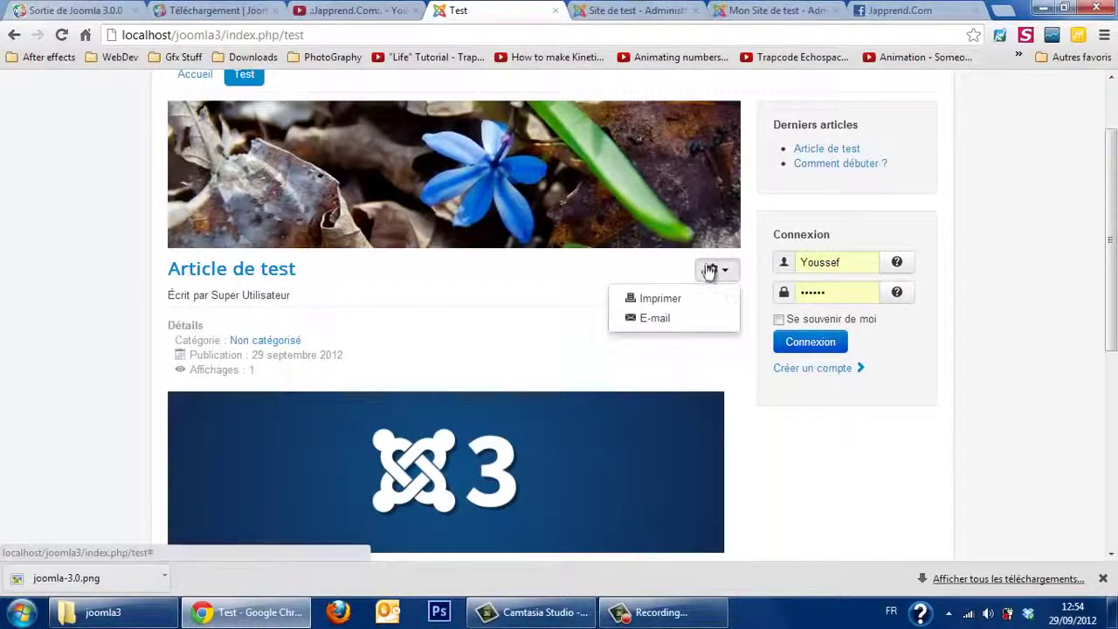
{"action": "left_click", "coordinate": [656, 273]}
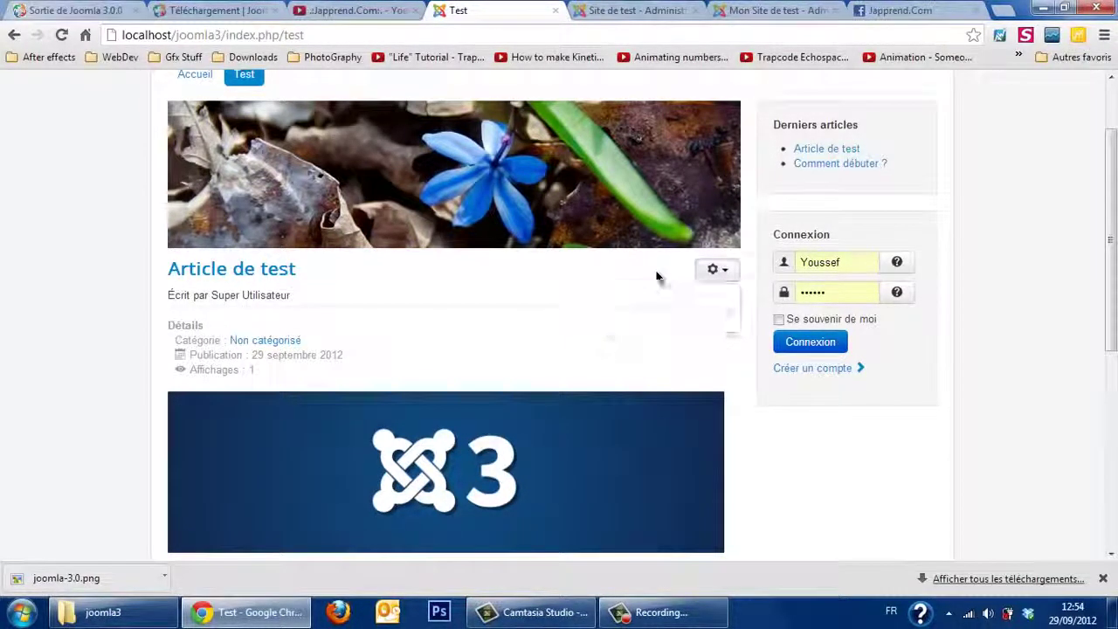
Step: Log in on the front end and check that the article's gear menu now offers Modifier
{"action": "left_click", "coordinate": [812, 342]}
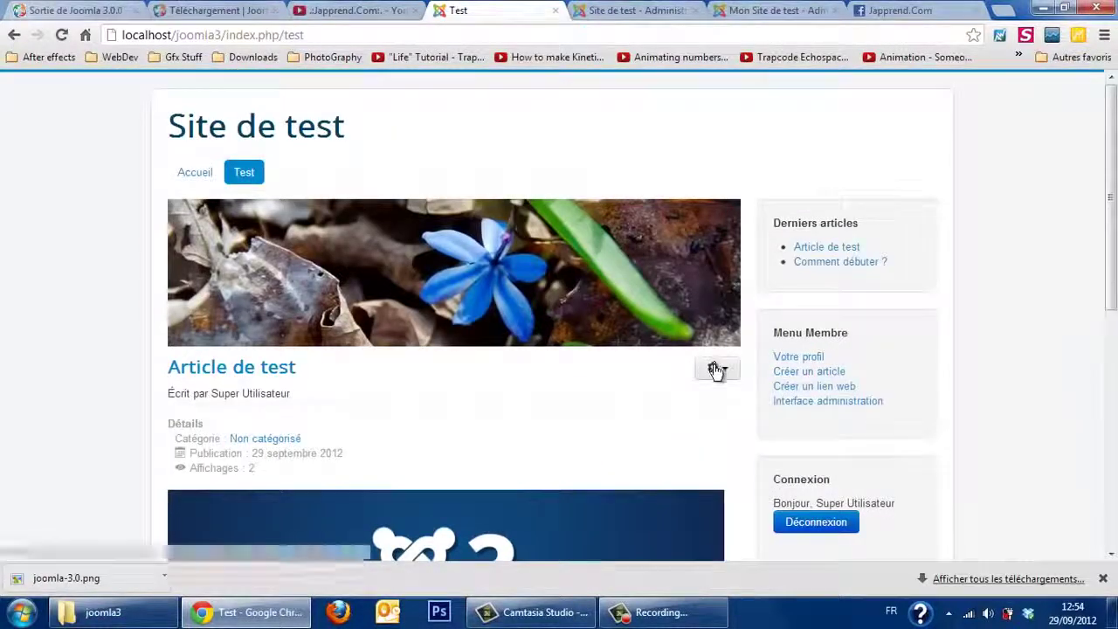
{"action": "left_click", "coordinate": [714, 368]}
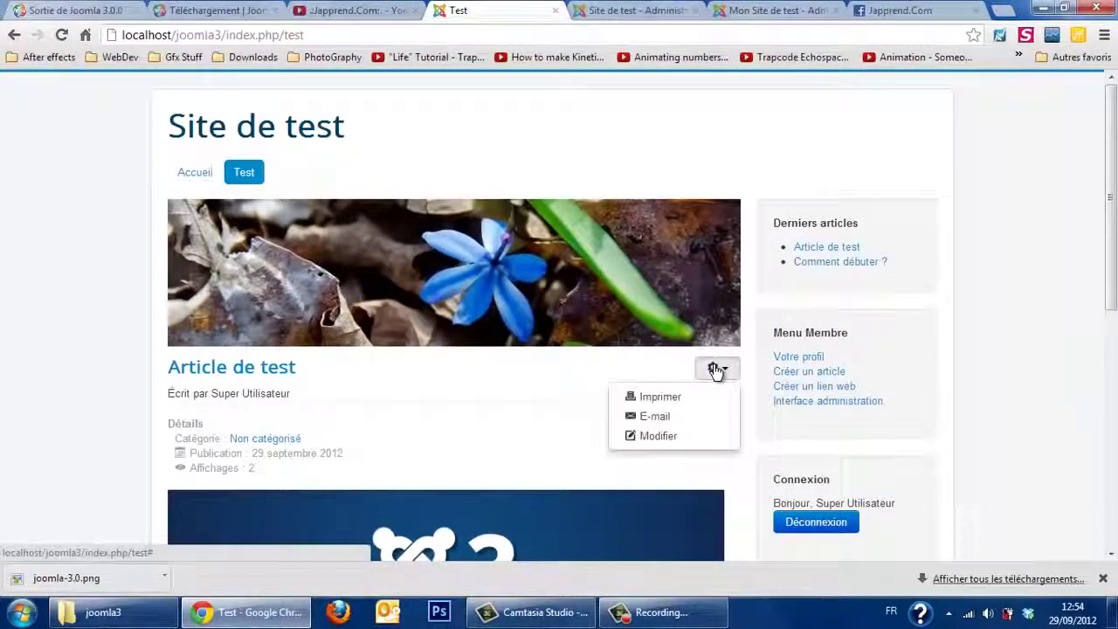
{"action": "left_click", "coordinate": [559, 410]}
{"action": "scroll", "coordinate": [559, 410], "scroll_direction": "down", "scroll_amount": 1}
{"action": "scroll", "coordinate": [559, 412], "scroll_direction": "down", "scroll_amount": 5}
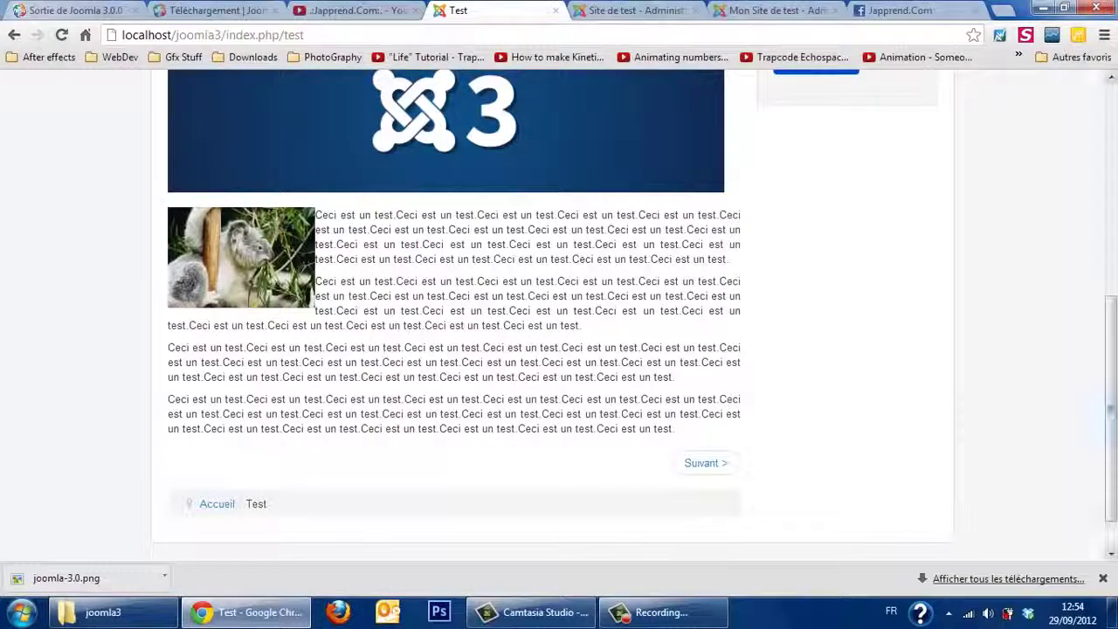
Step: Scroll through the article and recheck the gear menu's edit option
{"action": "left_click_drag", "start_coordinate": [1111, 406], "coordinate": [1111, 258]}
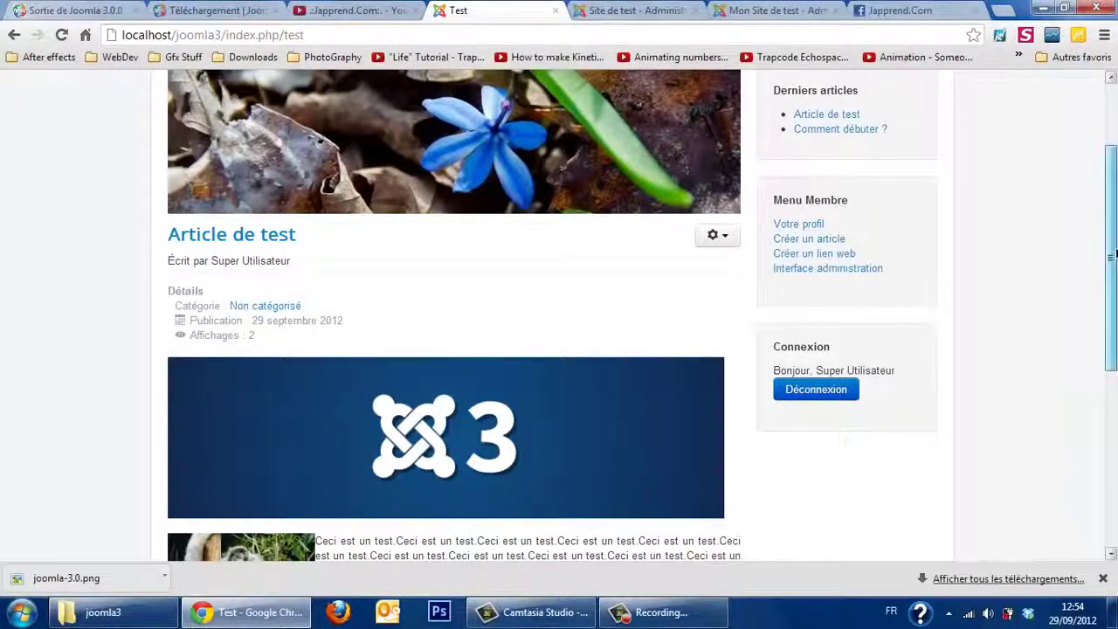
{"action": "mouse_move", "coordinate": [1111, 255]}
{"action": "left_mouse_down"}
{"action": "mouse_move", "coordinate": [1112, 310]}
{"action": "mouse_move", "coordinate": [1112, 248]}
{"action": "left_mouse_up"}
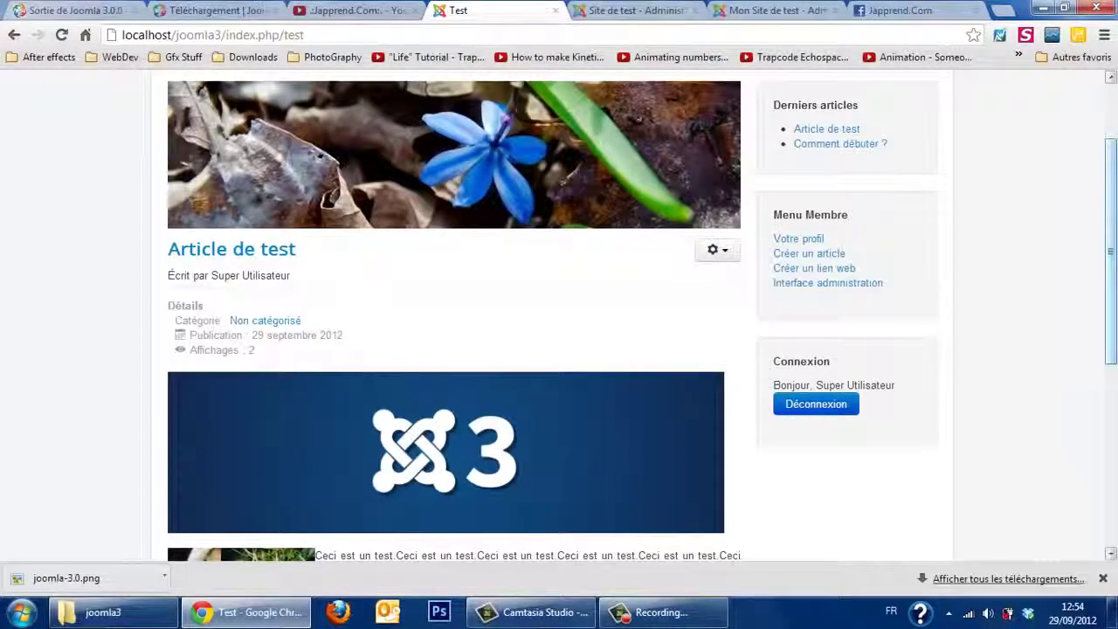
{"action": "left_click", "coordinate": [725, 252]}
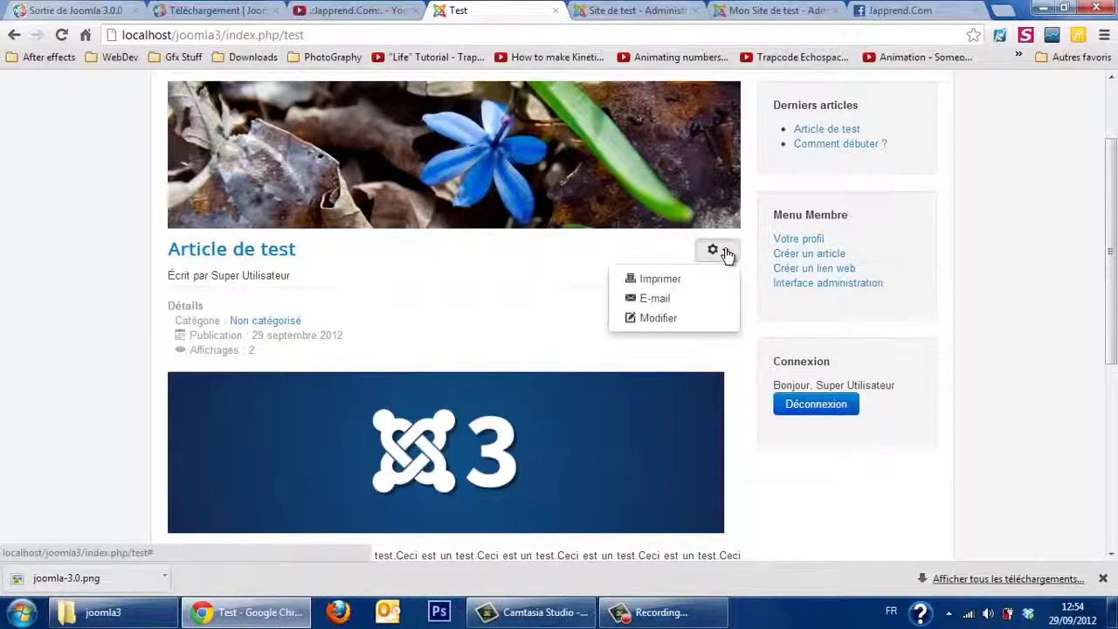
{"action": "left_click", "coordinate": [545, 306]}
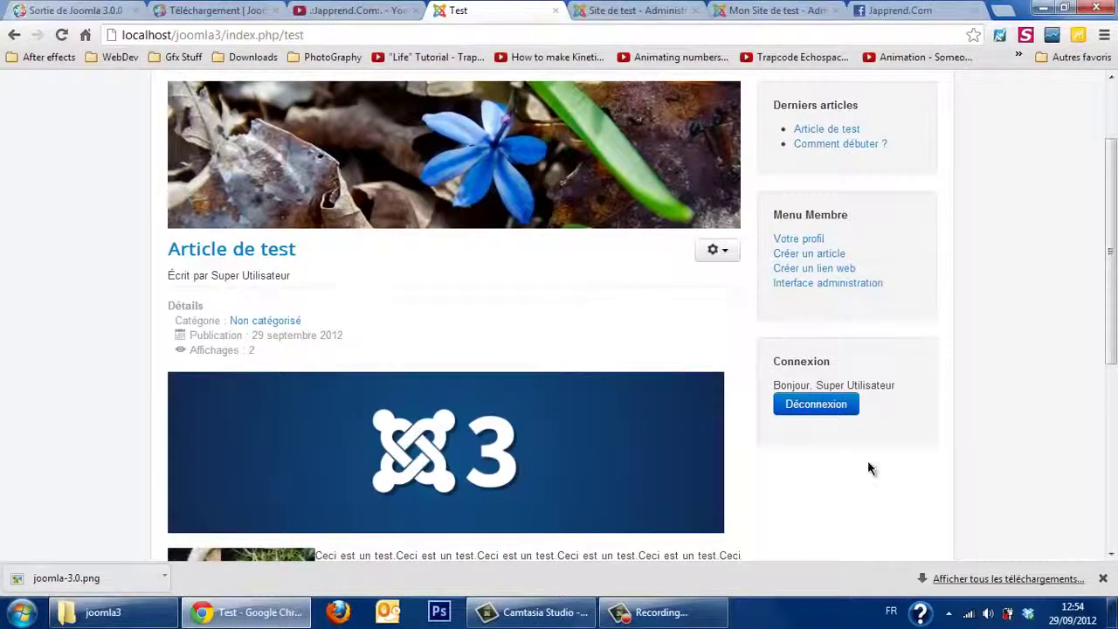
Step: Dismiss the downloads bar and switch back to the Administration tab's Liens de menu list
{"action": "left_click", "coordinate": [1102, 578]}
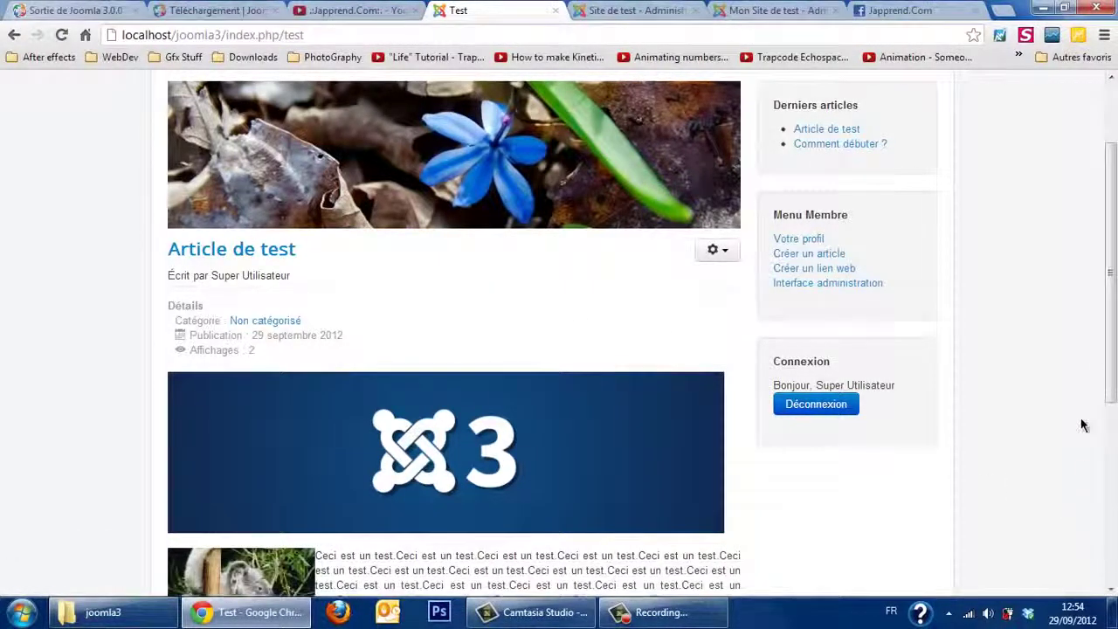
{"action": "left_click_drag", "start_coordinate": [1107, 359], "coordinate": [1109, 289]}
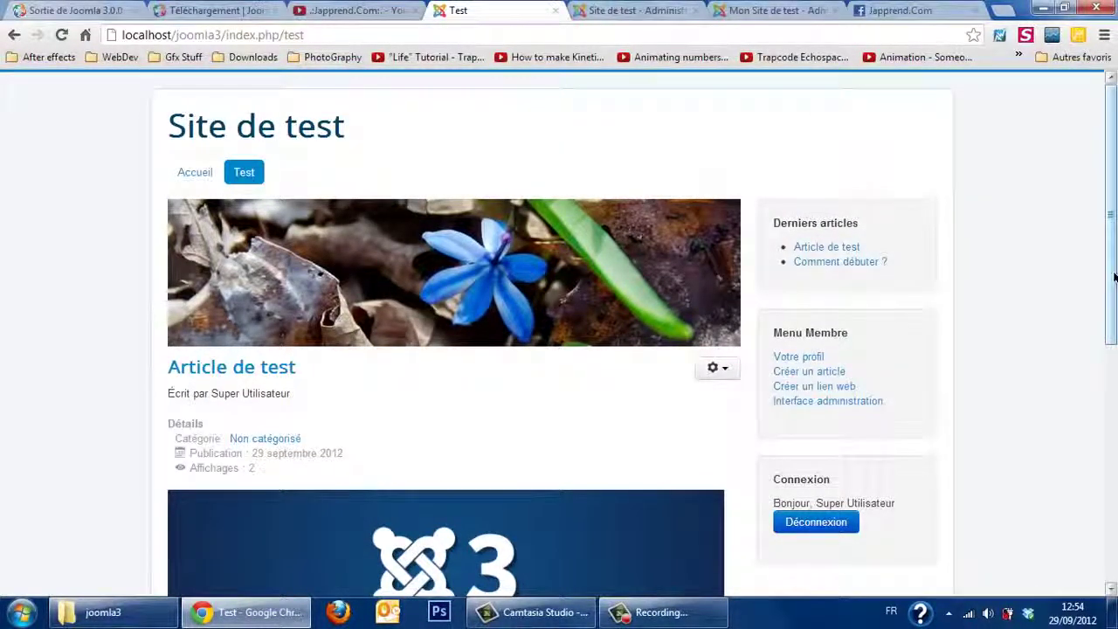
{"action": "left_click_drag", "start_coordinate": [1113, 277], "coordinate": [1113, 334]}
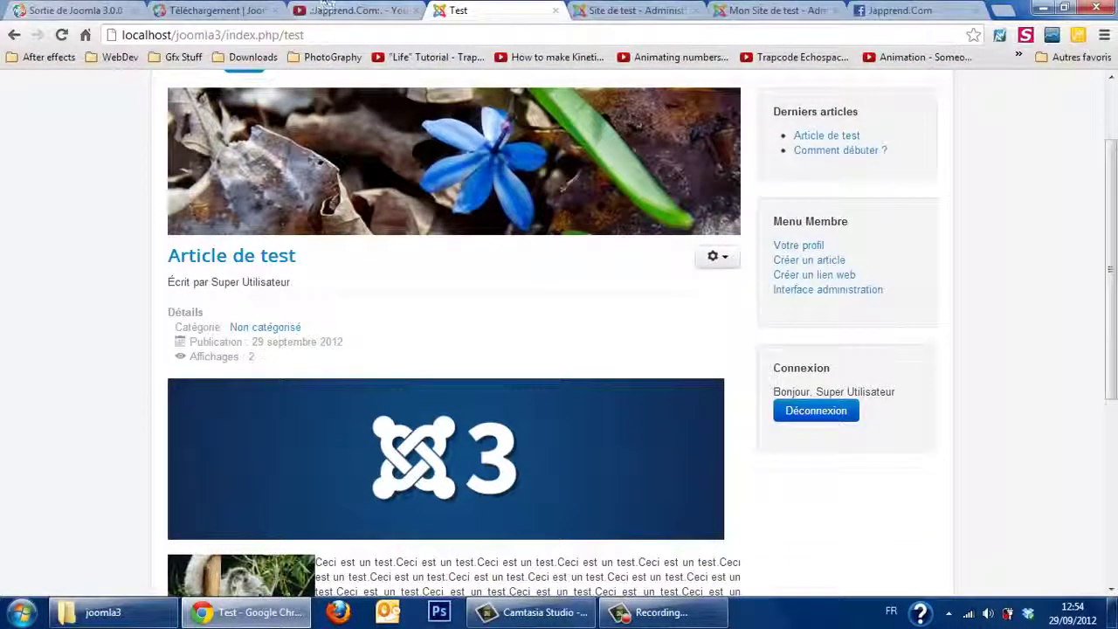
{"action": "left_click", "coordinate": [640, 9]}
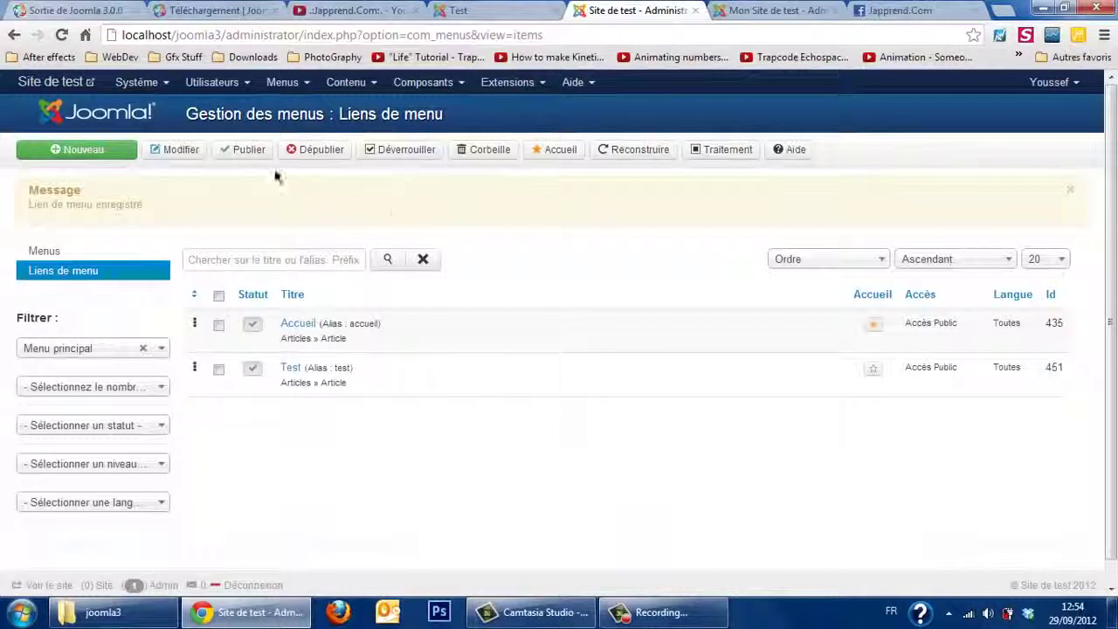
Step: Browse the Système, Contenu, Composants and Extensions menus, then return to the Panneau d'administration via the Joomla! logo
{"action": "left_click", "coordinate": [150, 85]}
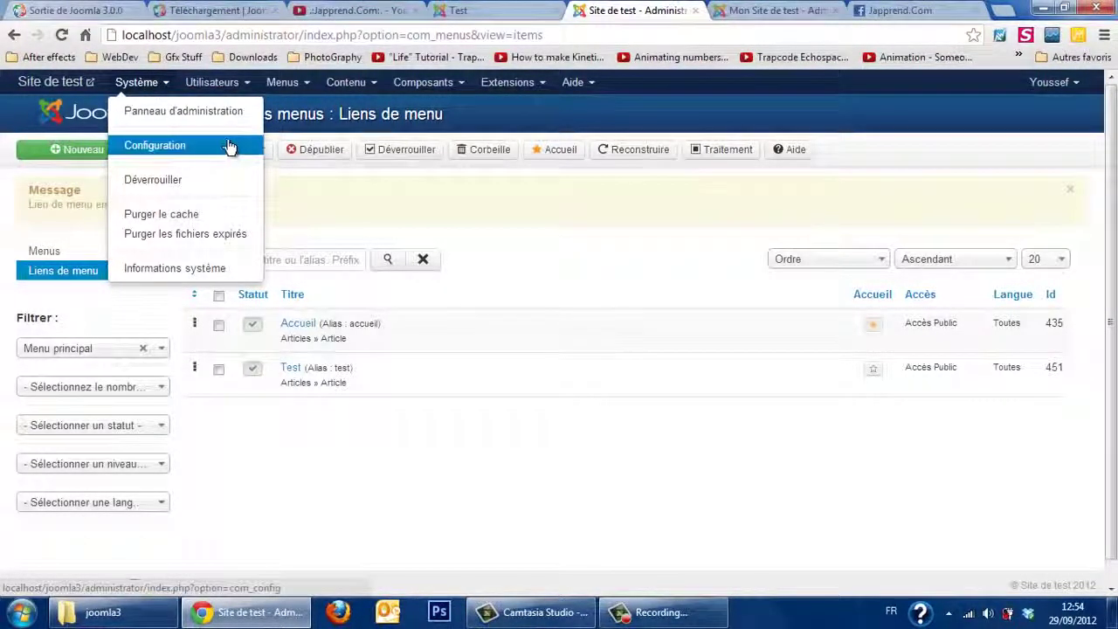
{"action": "left_click", "coordinate": [286, 88]}
{"action": "left_click", "coordinate": [352, 87]}
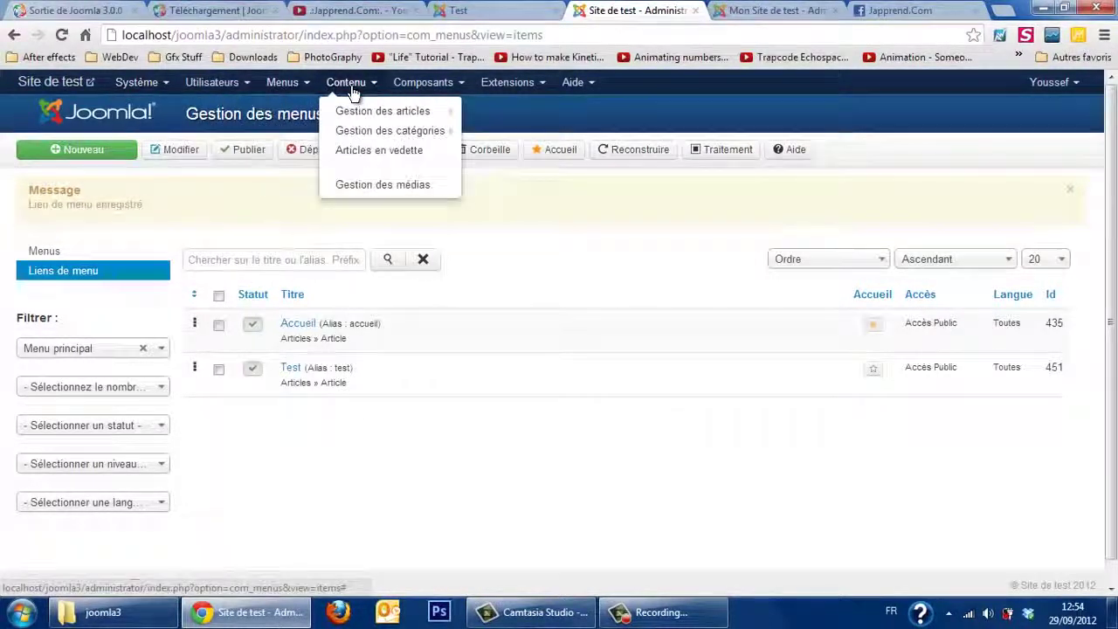
{"action": "left_click", "coordinate": [403, 87]}
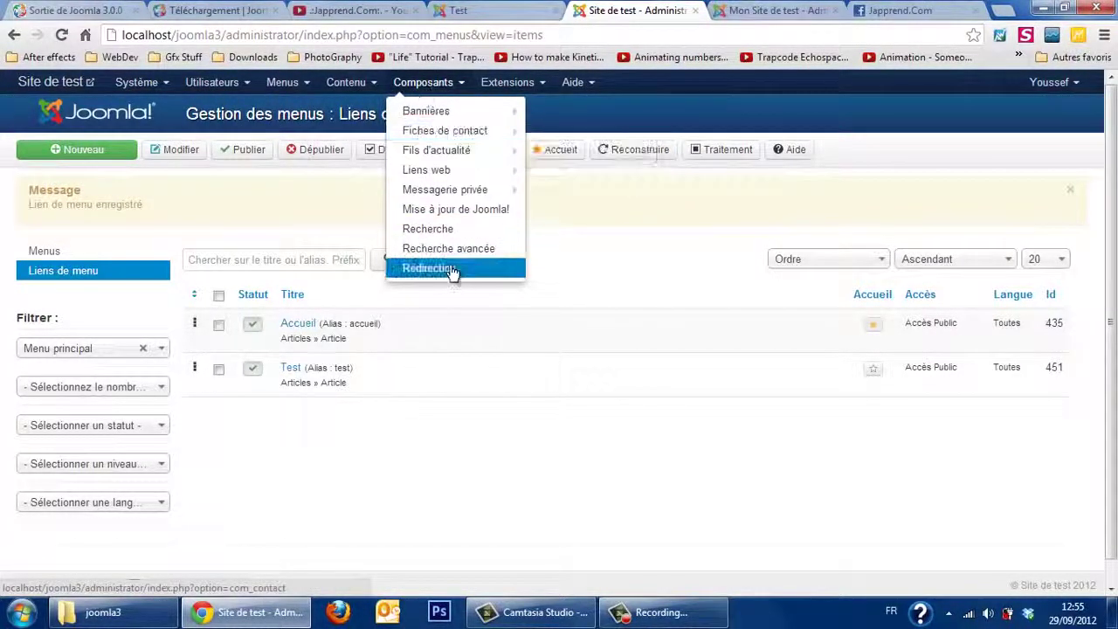
{"action": "left_click", "coordinate": [507, 83]}
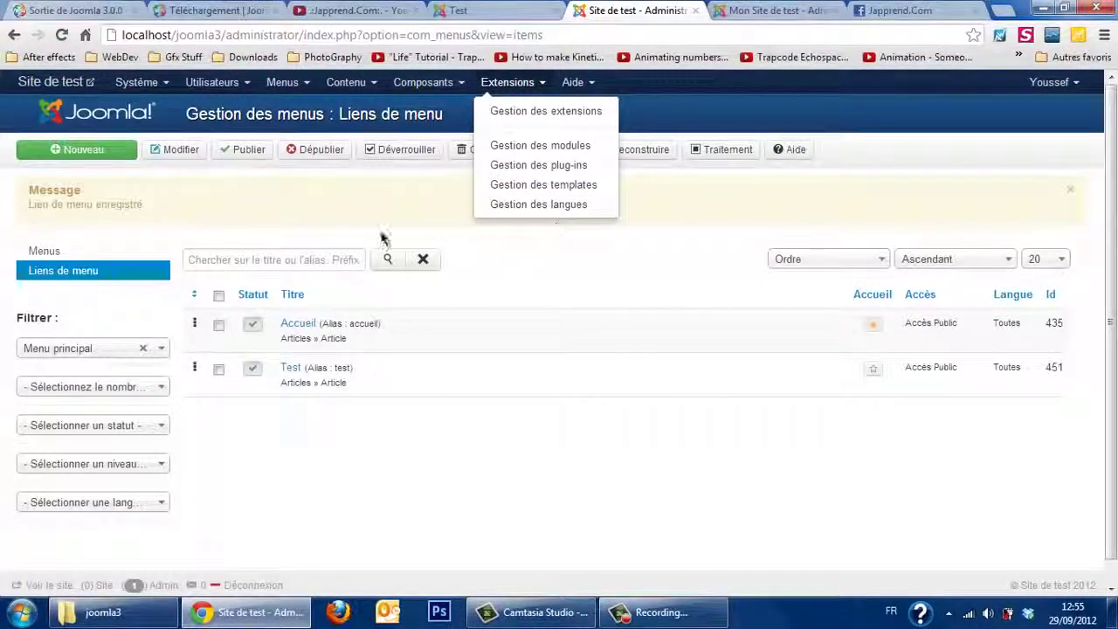
{"action": "left_click", "coordinate": [323, 197]}
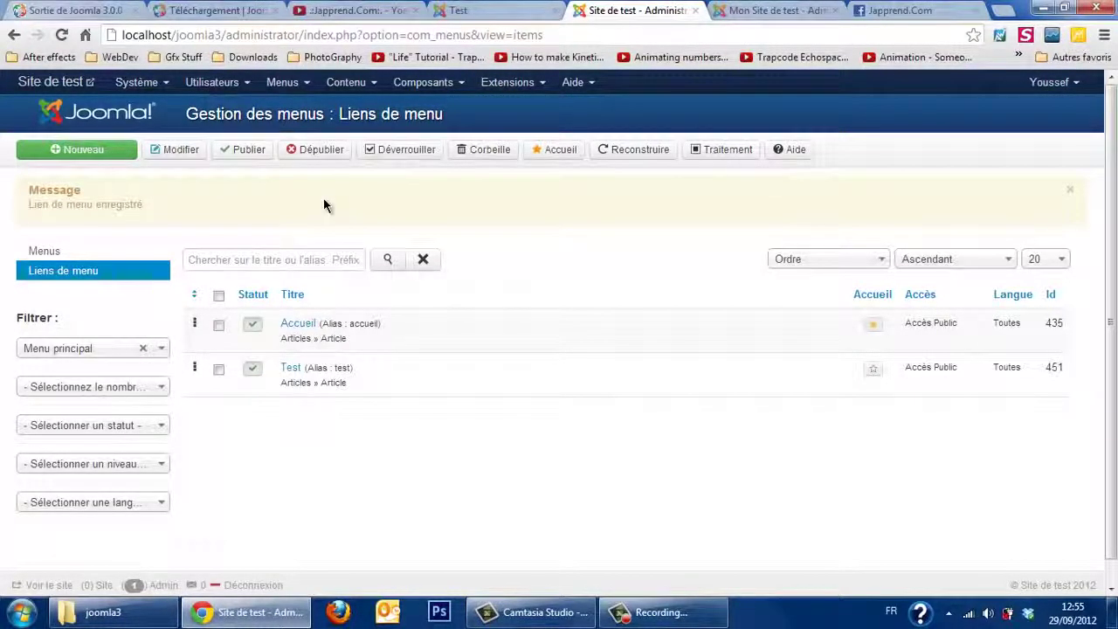
{"action": "left_click", "coordinate": [121, 114]}
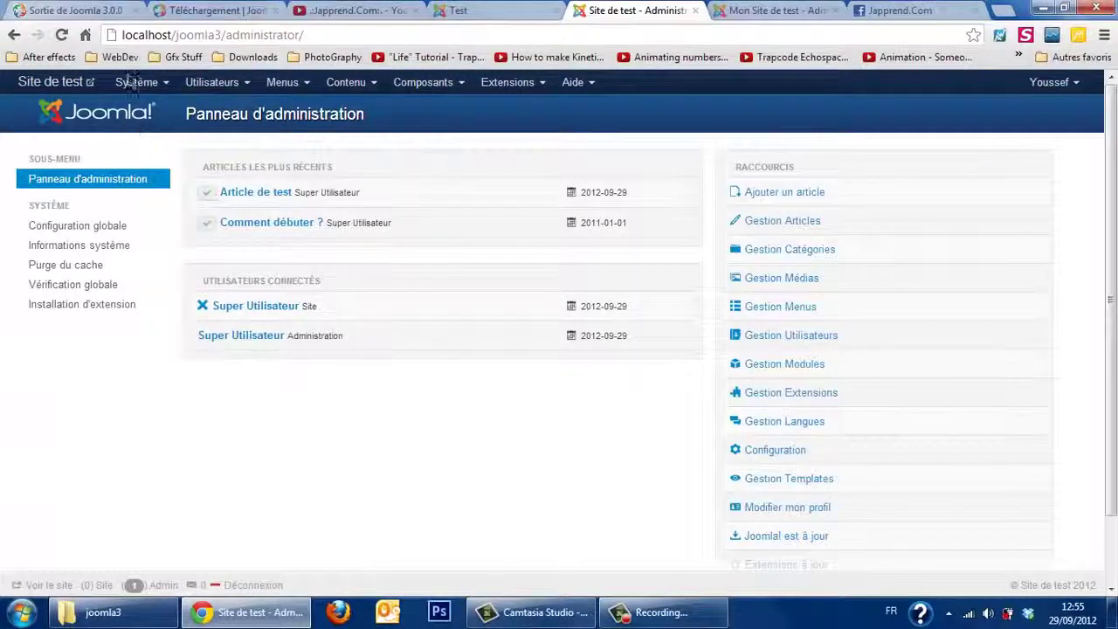
{"action": "left_click", "coordinate": [73, 9]}
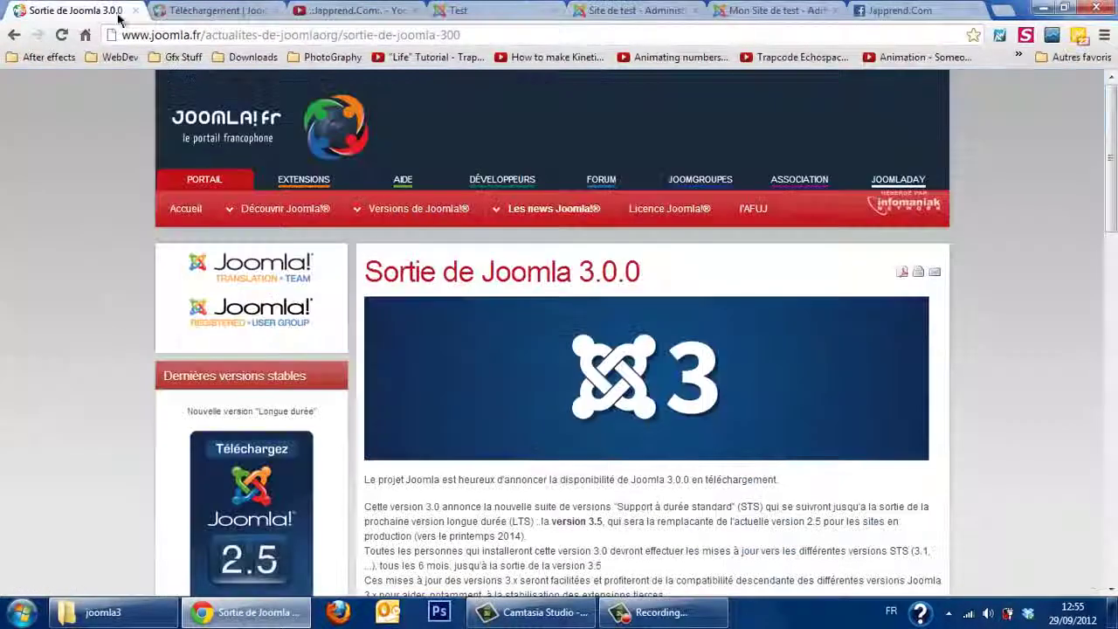
{"action": "key", "text": "alt+Left"}
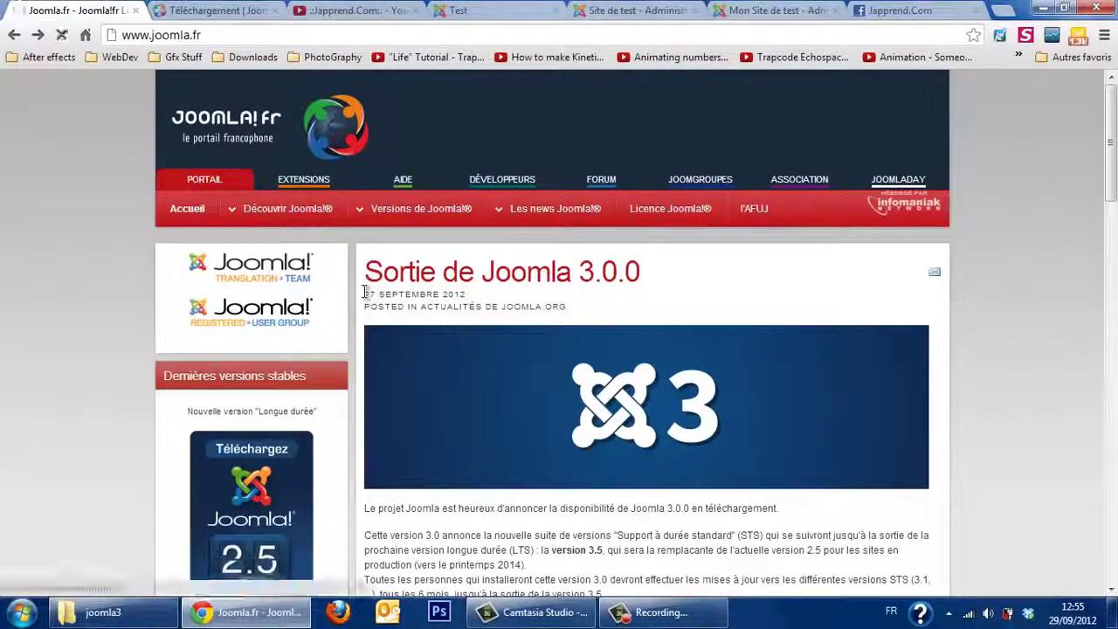
{"action": "left_click_drag", "start_coordinate": [366, 293], "coordinate": [395, 291]}
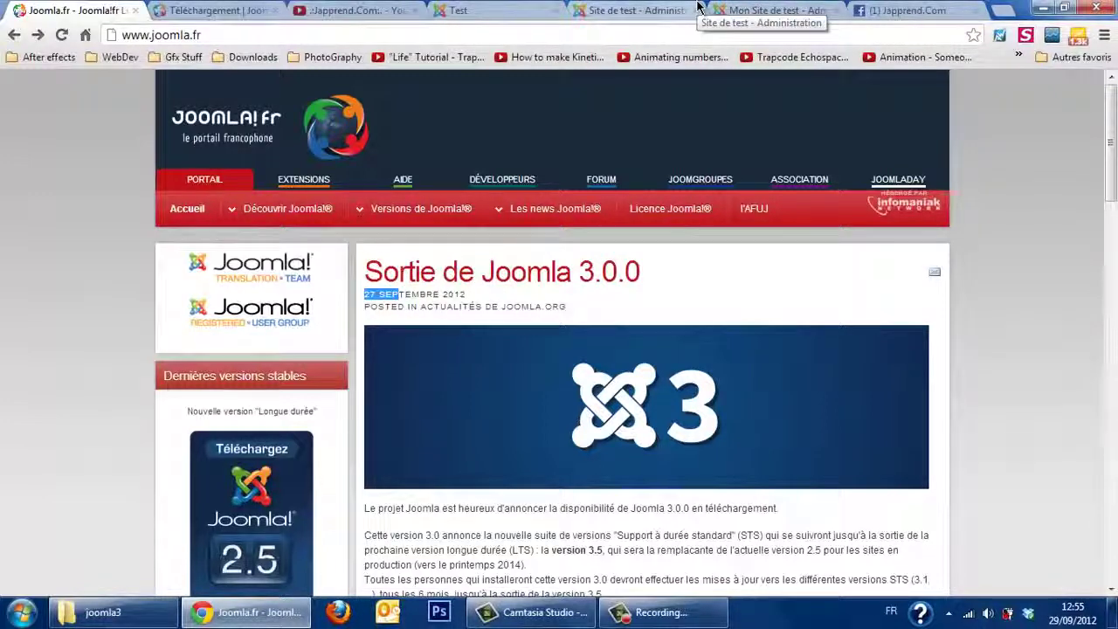
{"action": "left_click", "coordinate": [602, 9]}
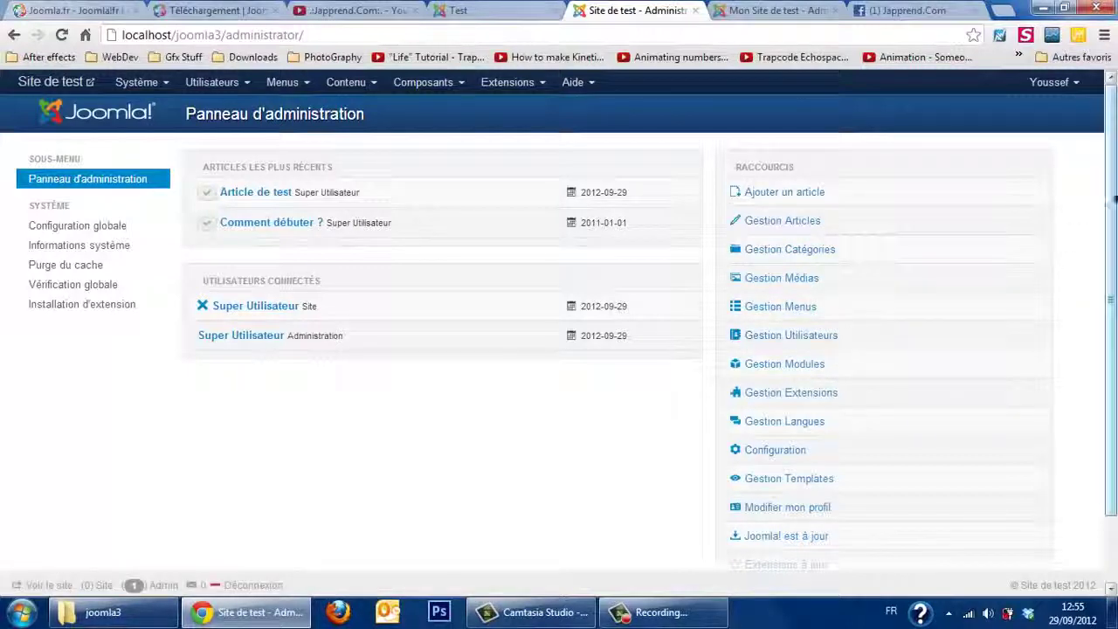
{"action": "mouse_move", "coordinate": [1113, 199]}
{"action": "left_mouse_down"}
{"action": "mouse_move", "coordinate": [1113, 273]}
{"action": "mouse_move", "coordinate": [1113, 199]}
{"action": "left_mouse_up"}
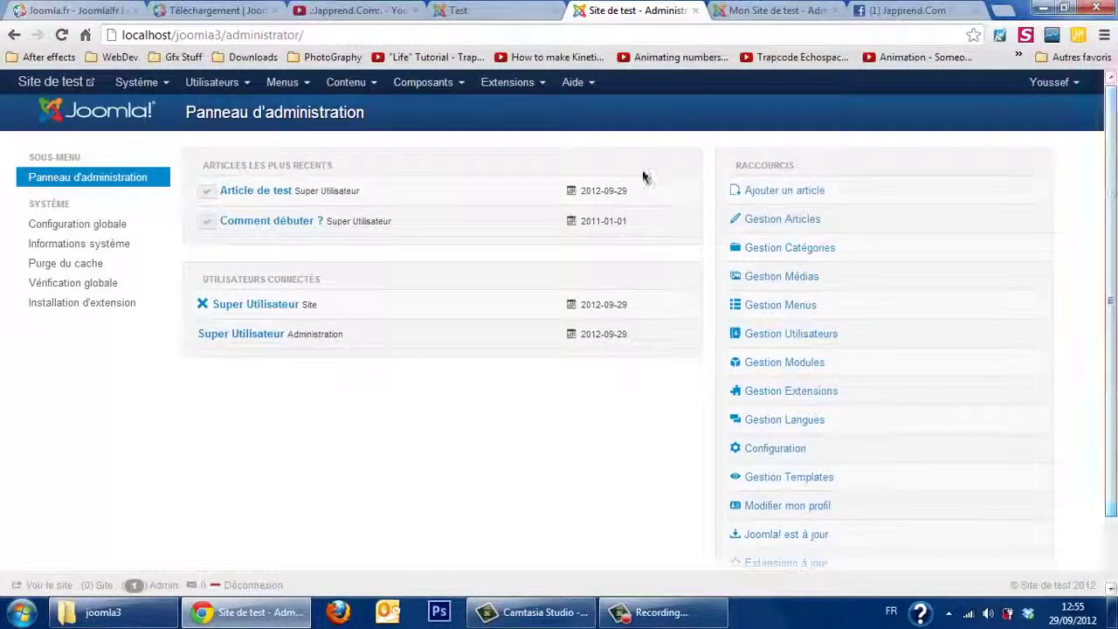